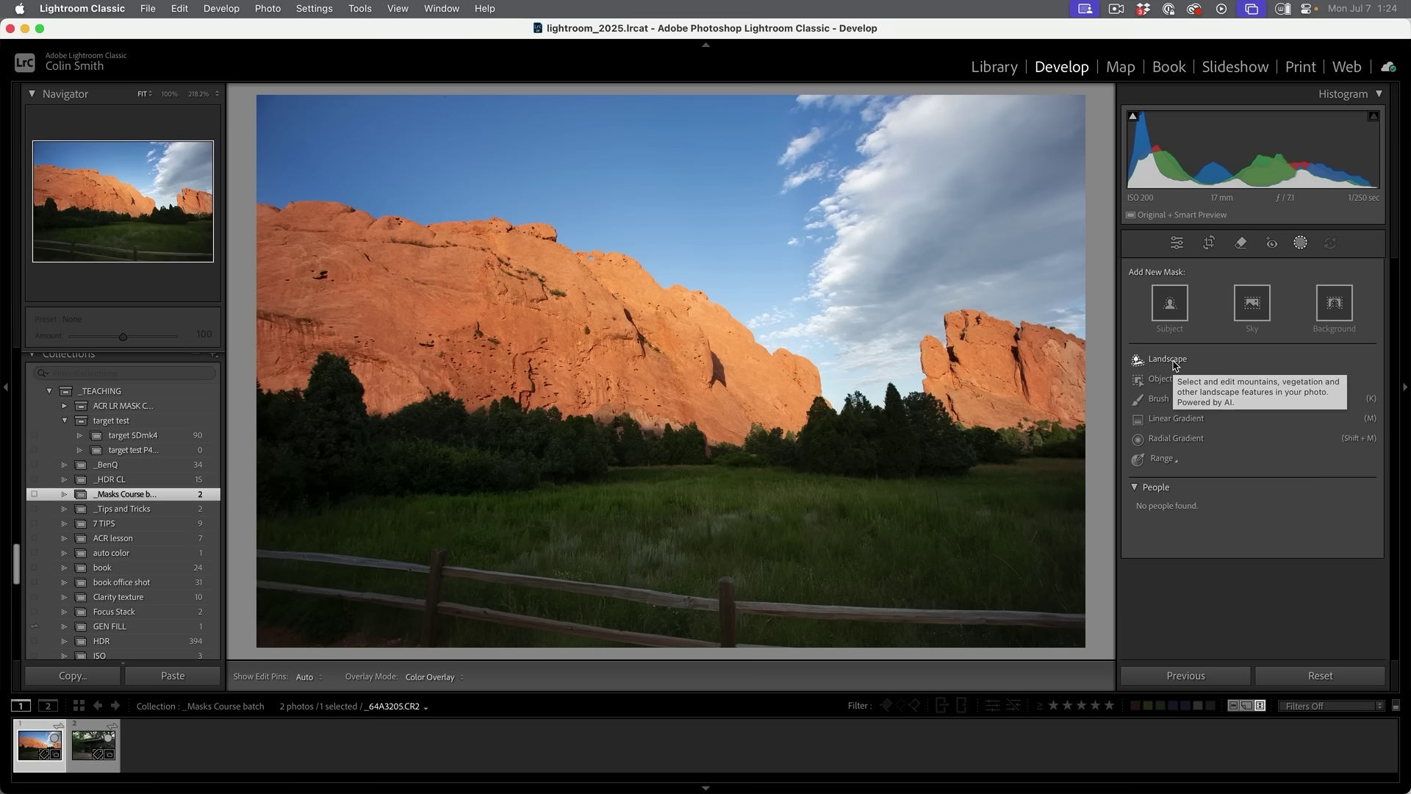
# Create three separate landscape masks for the sky, mountains and vegetation.
pyautogui.click(1168, 360)
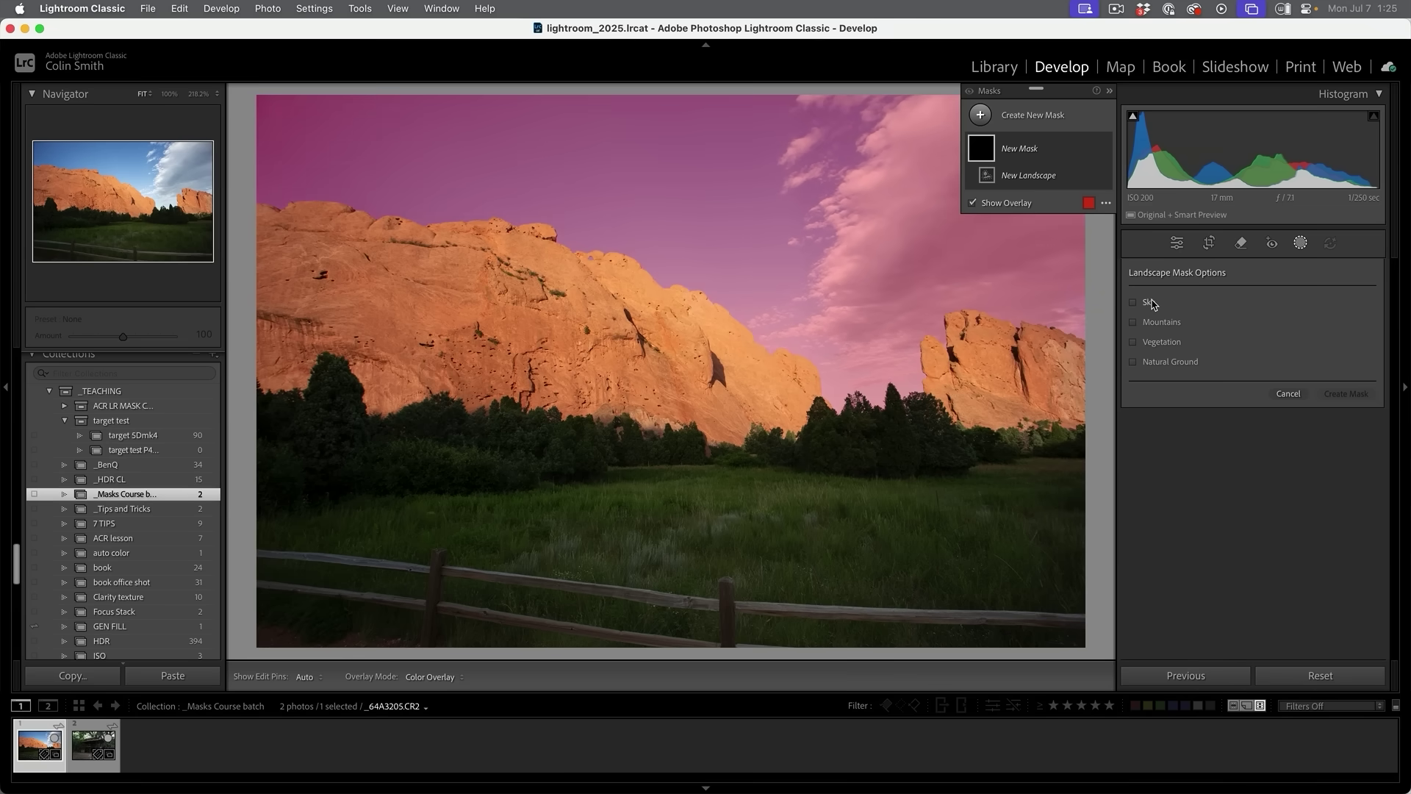
pyautogui.click(1133, 303)
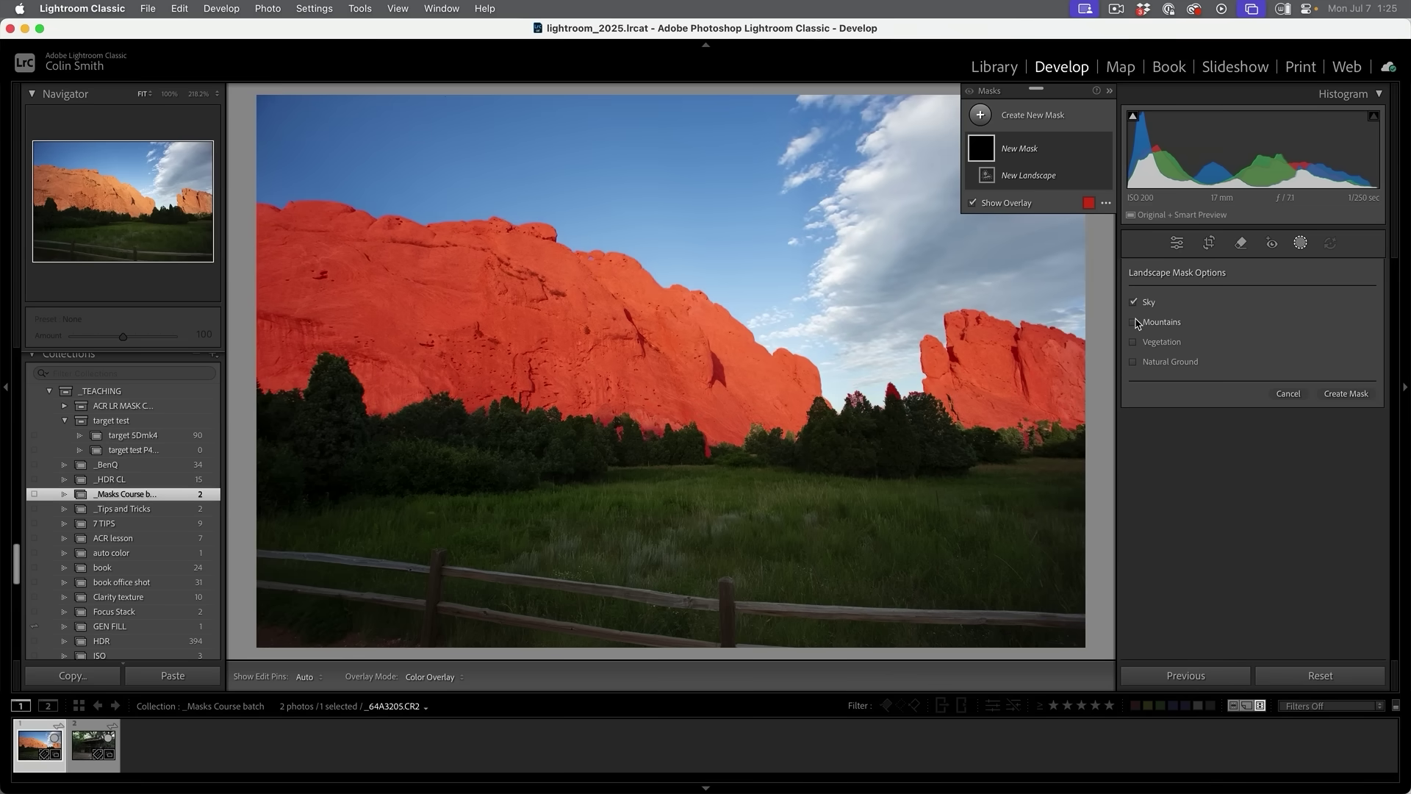
pyautogui.click(1136, 323)
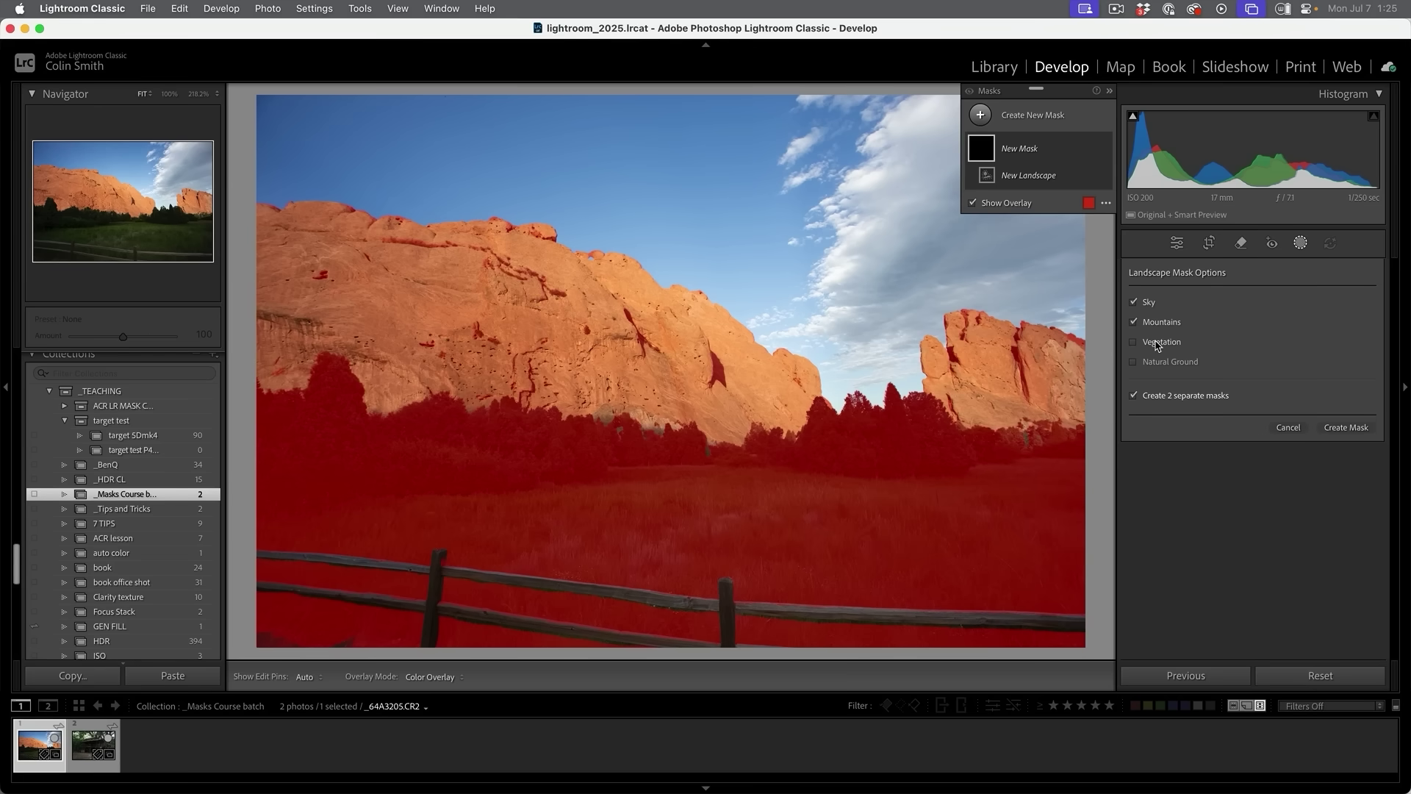
pyautogui.click(1157, 345)
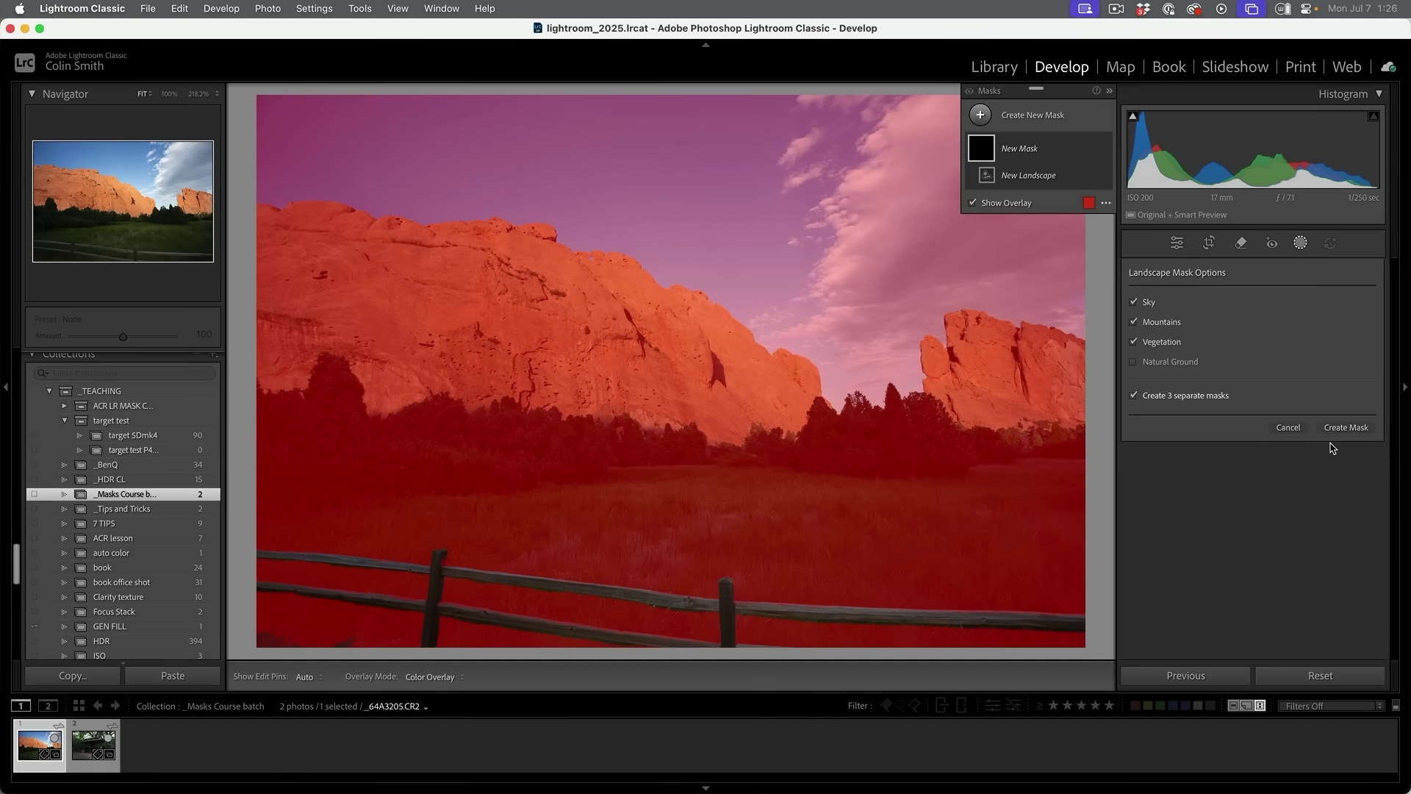
pyautogui.click(1359, 432)
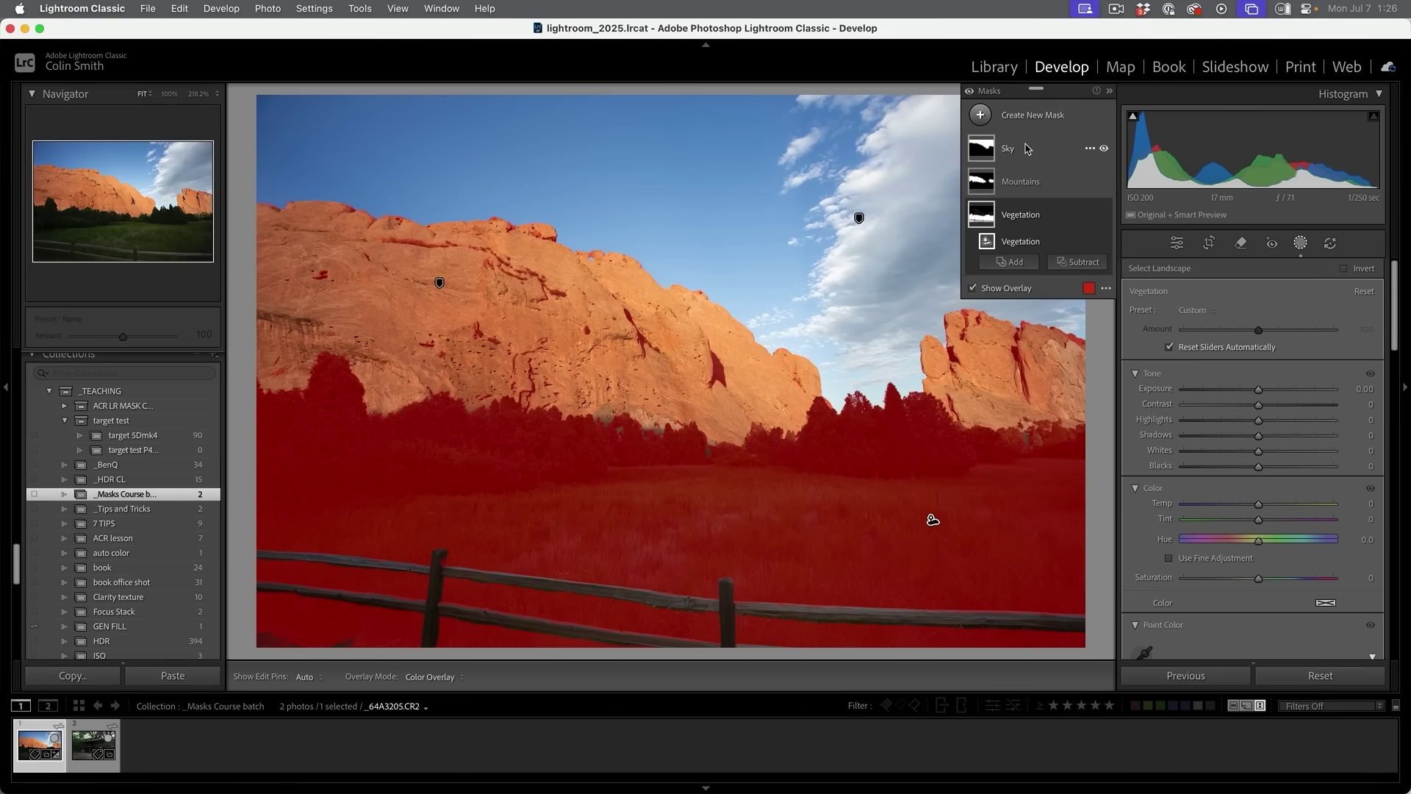
# Set the Mountains mask's Blacks to -42 and compare the photo before and after.
pyautogui.click(989, 187)
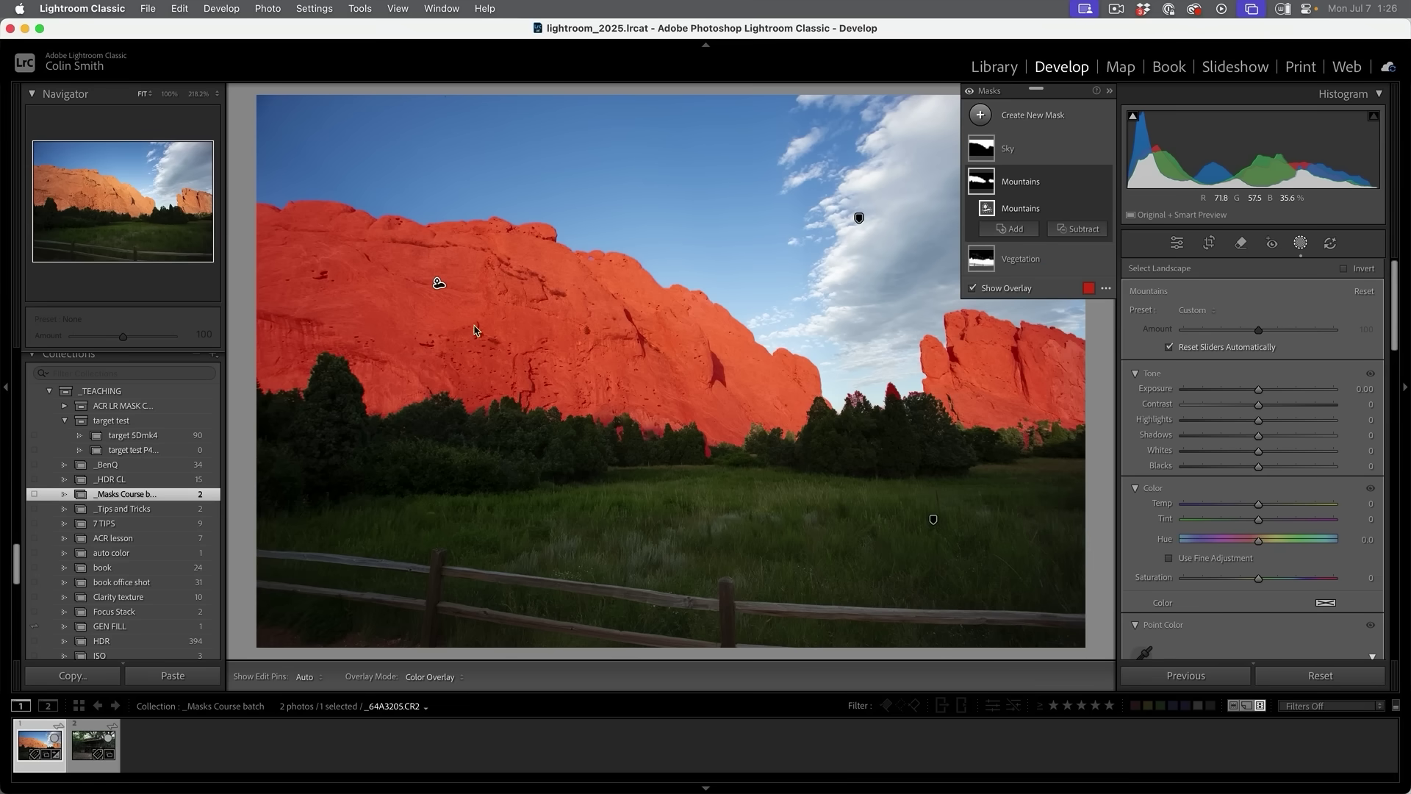
pyautogui.click(1000, 292)
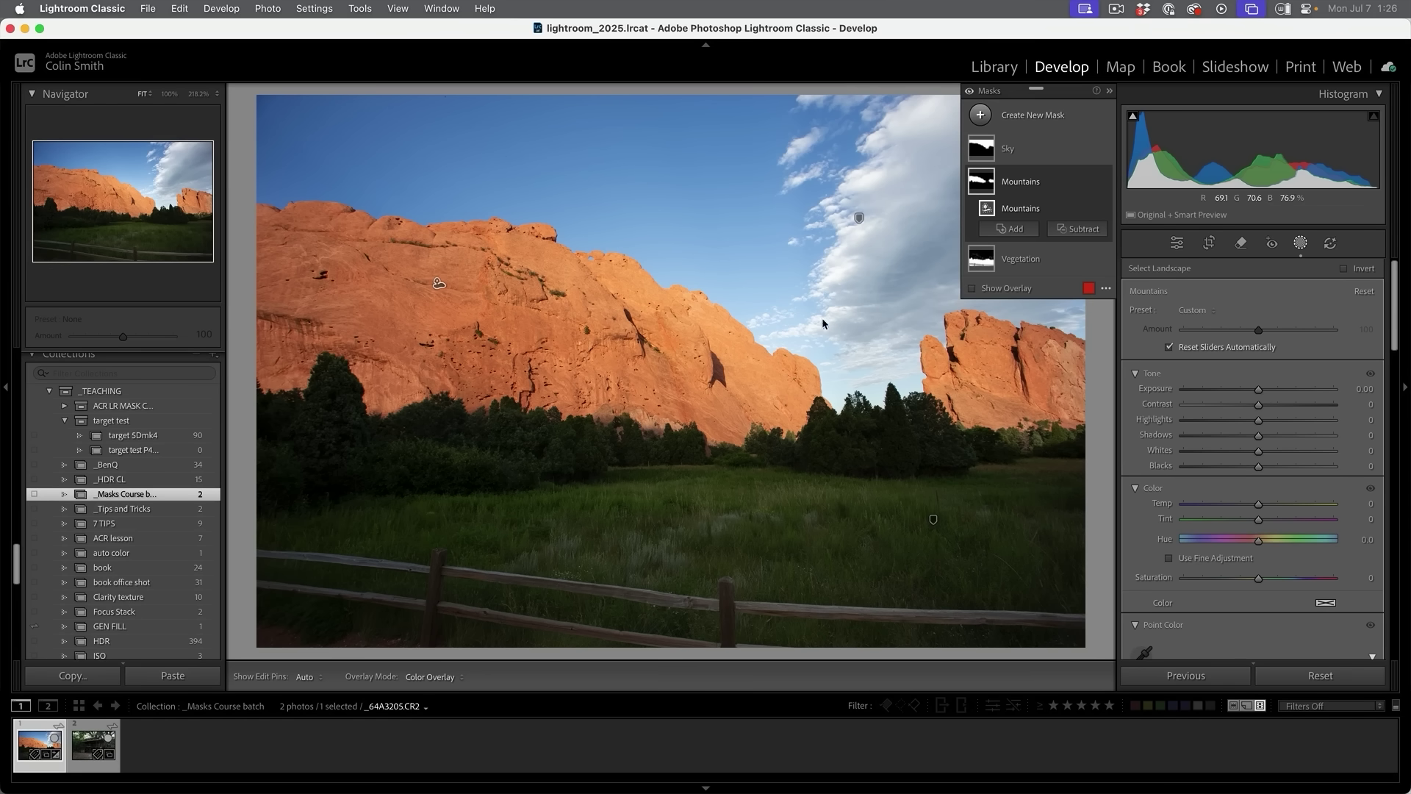
pyautogui.click(975, 289)
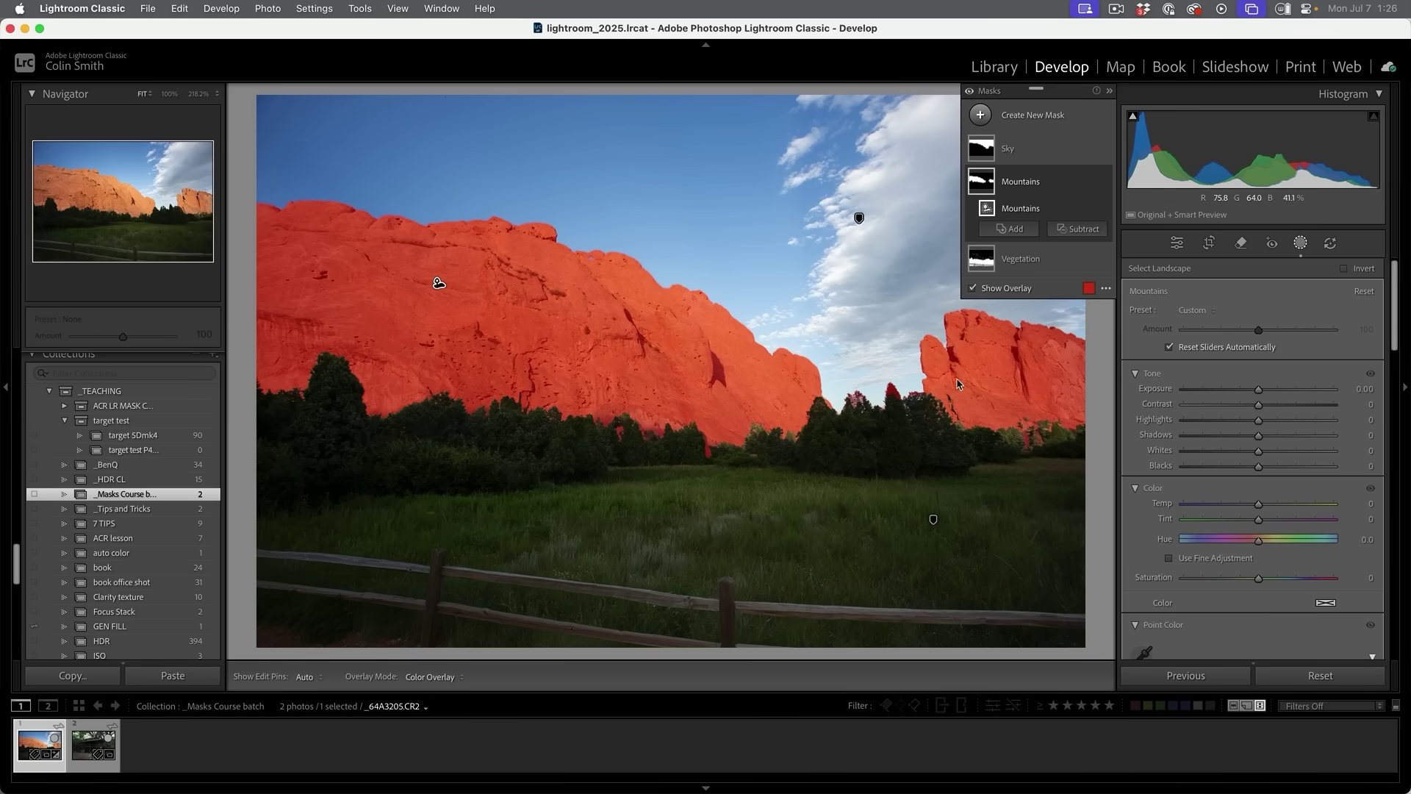
pyautogui.moveTo(1260, 470); pyautogui.dragTo(1229, 473)
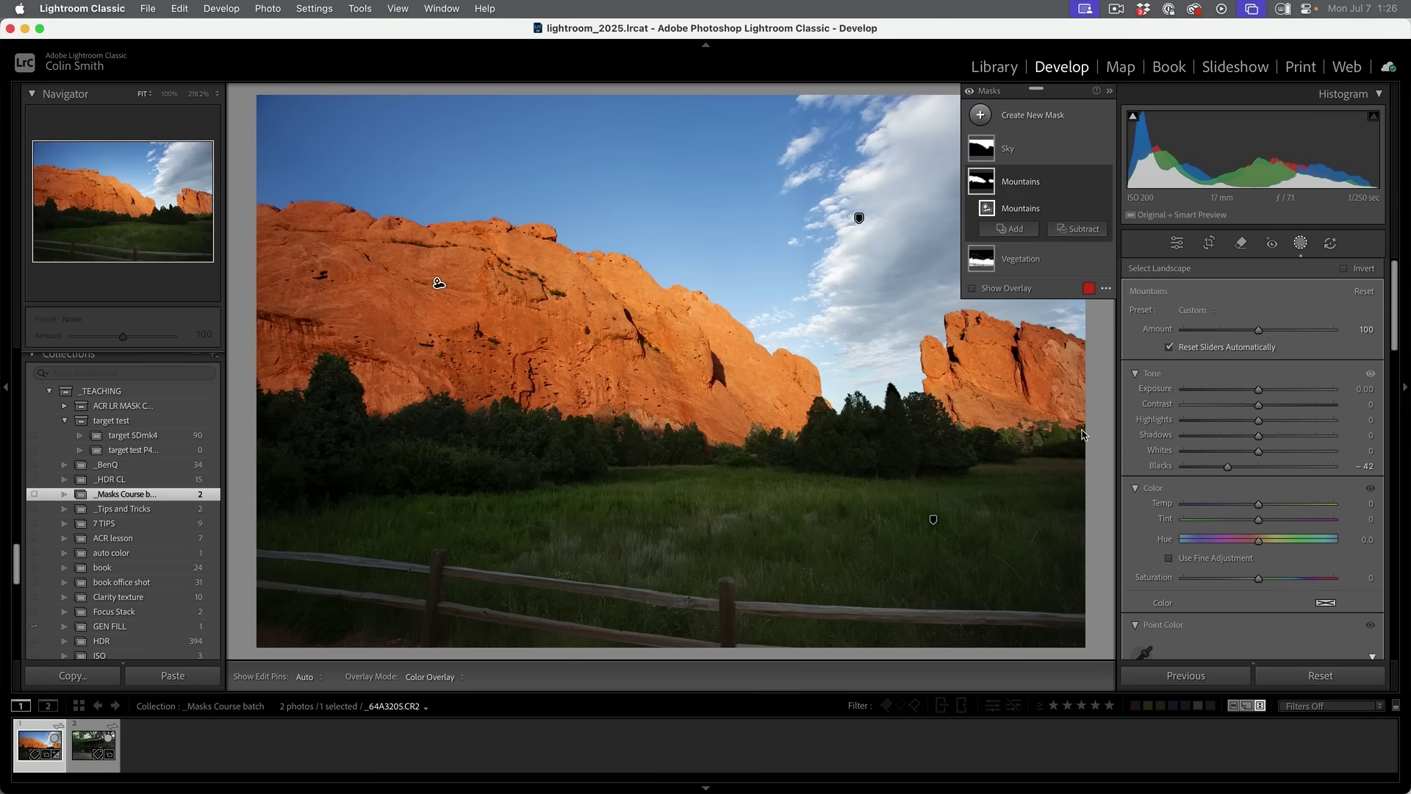
pyautogui.press('\\')
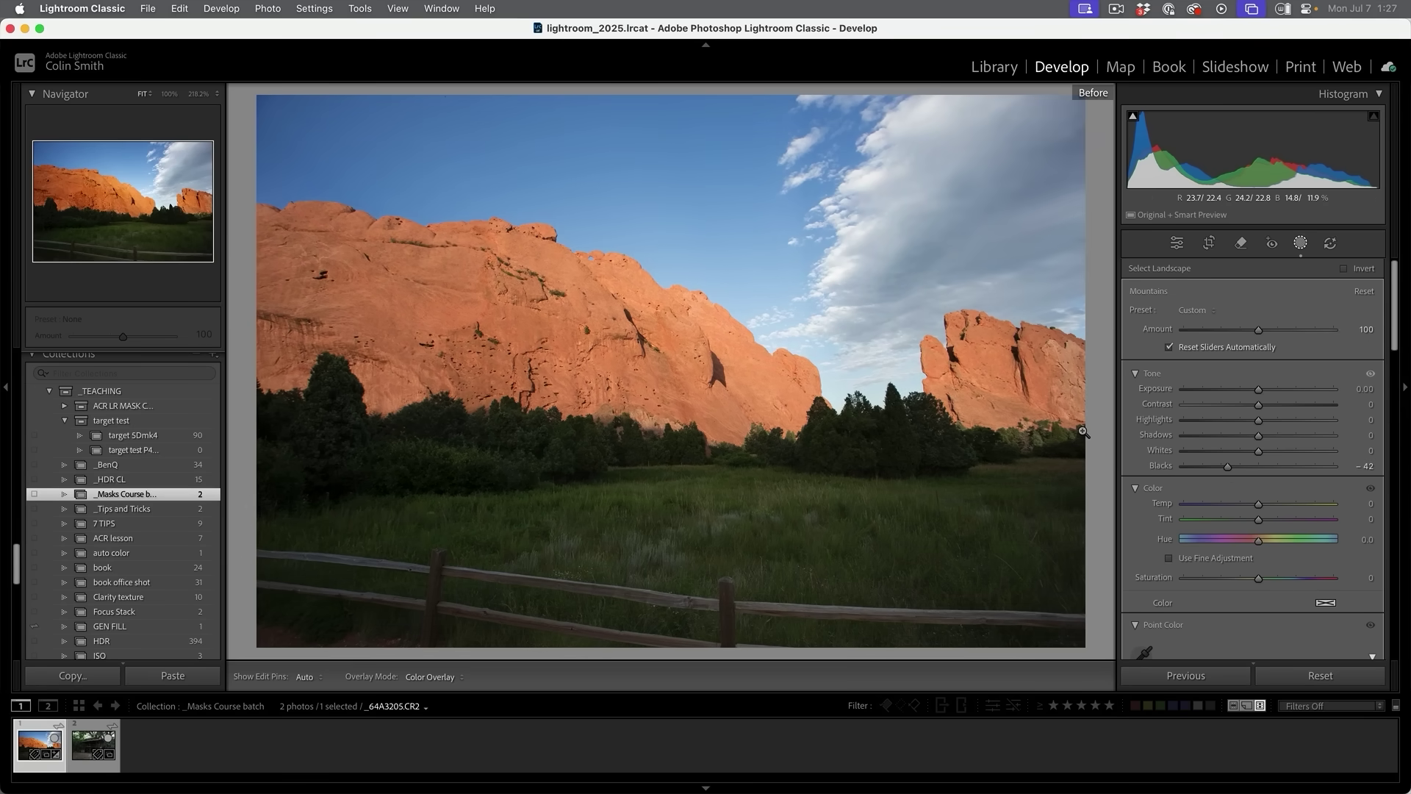
pyautogui.press('\\')
pyautogui.press('\\')
pyautogui.press('\\')
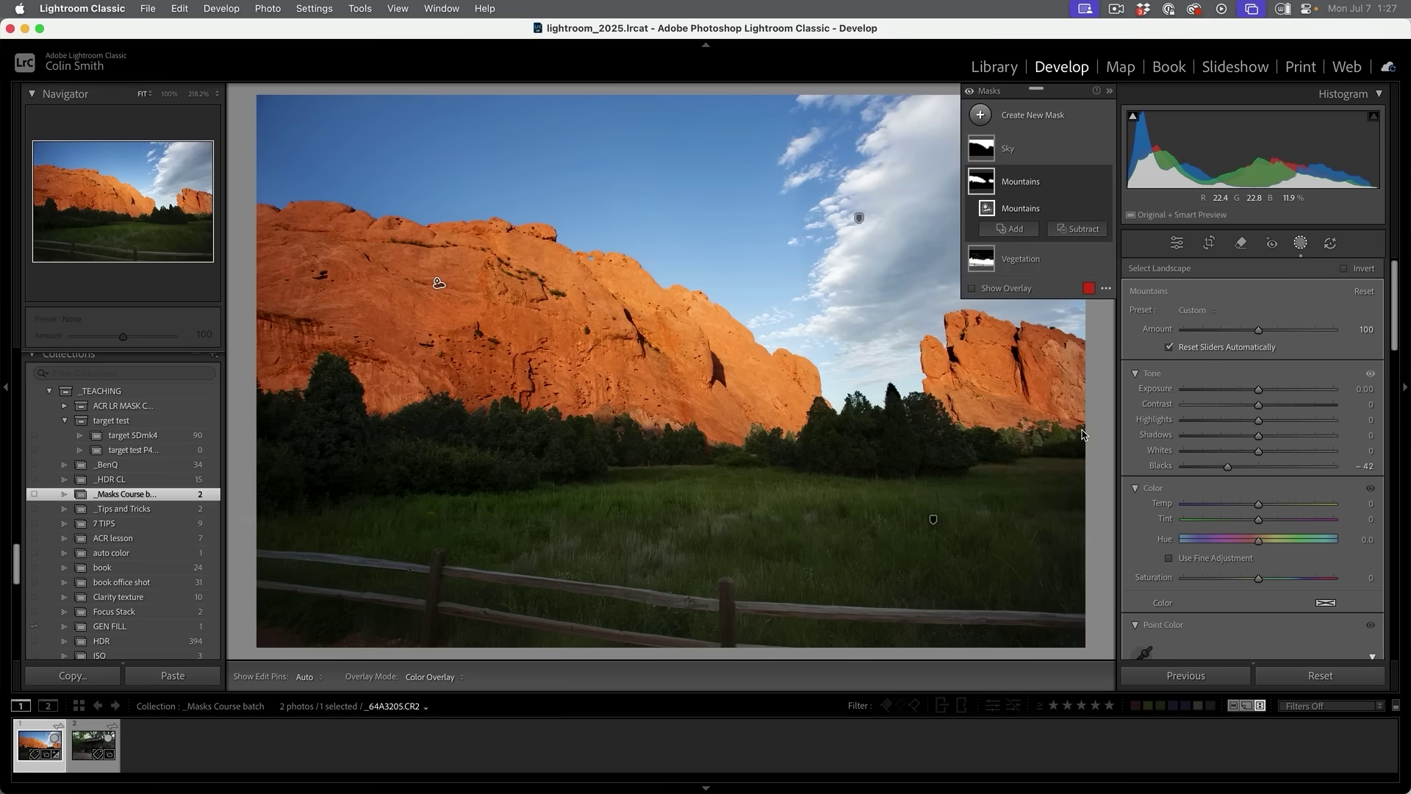
pyautogui.press('\\')
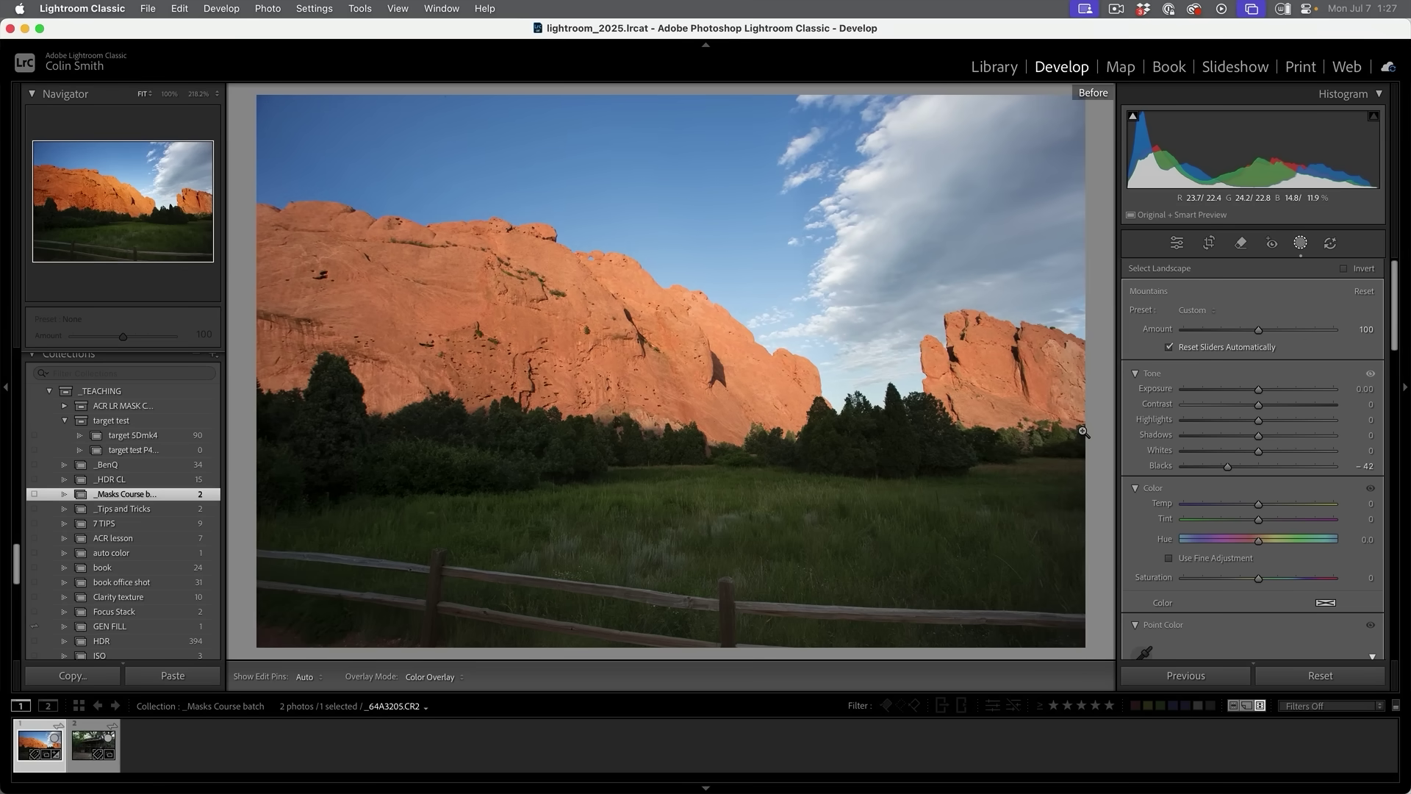
pyautogui.press('\\')
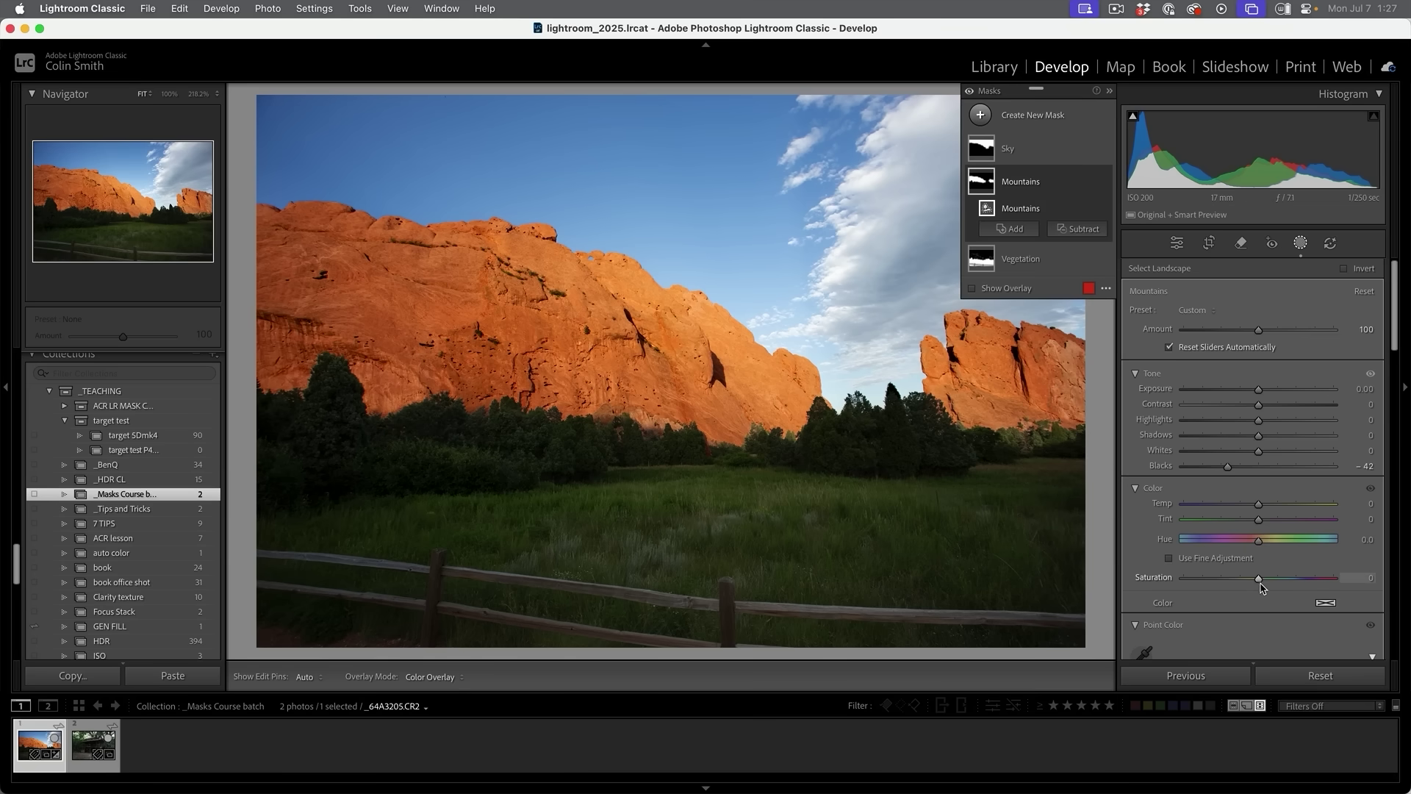
# Set the Mountains mask's Saturation to -12 and Texture to 23, comparing the photo before and after.
pyautogui.moveTo(1259, 581); pyautogui.dragTo(1250, 583)
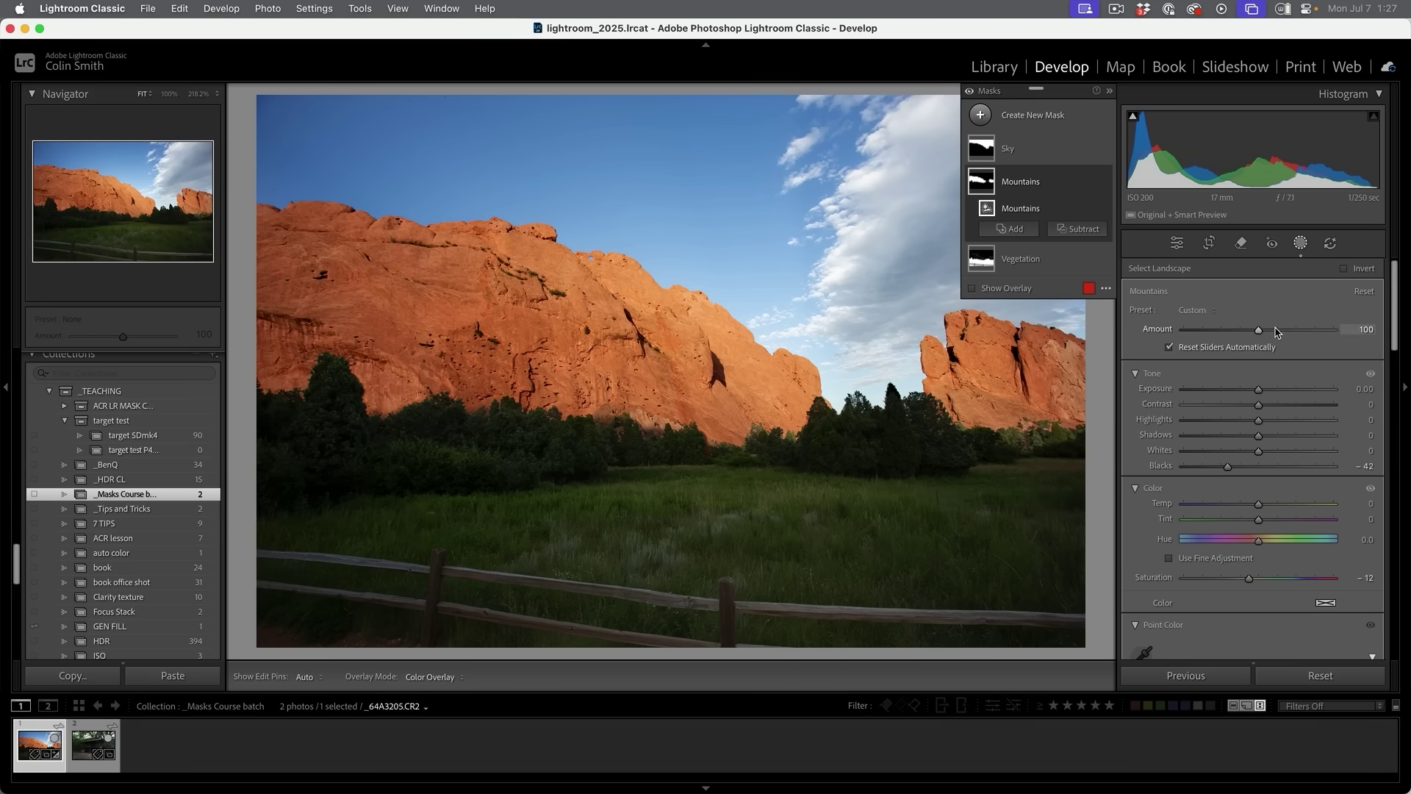
pyautogui.moveTo(1395, 301); pyautogui.dragTo(1397, 326)
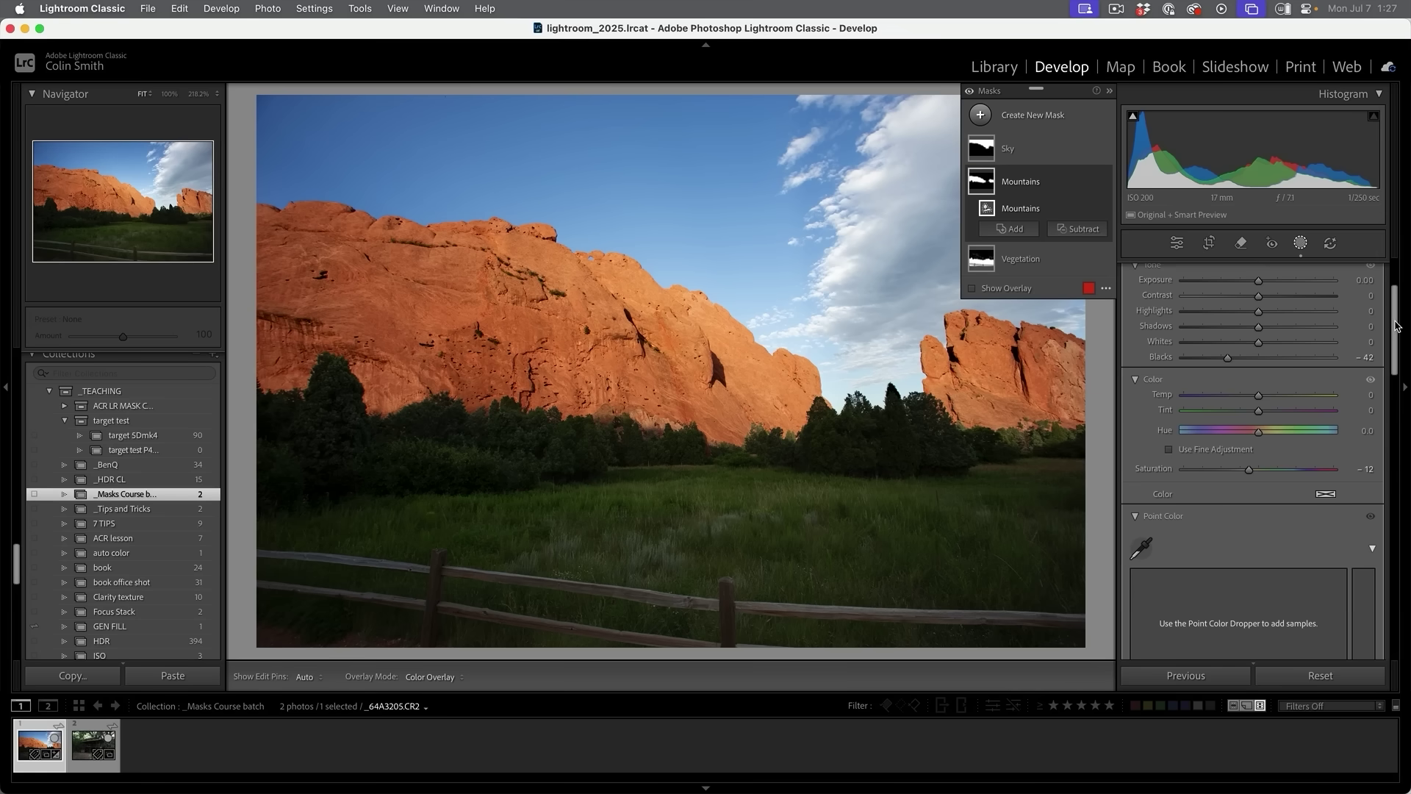
pyautogui.moveTo(1397, 326); pyautogui.dragTo(1397, 485)
pyautogui.moveTo(1258, 396); pyautogui.dragTo(1277, 398)
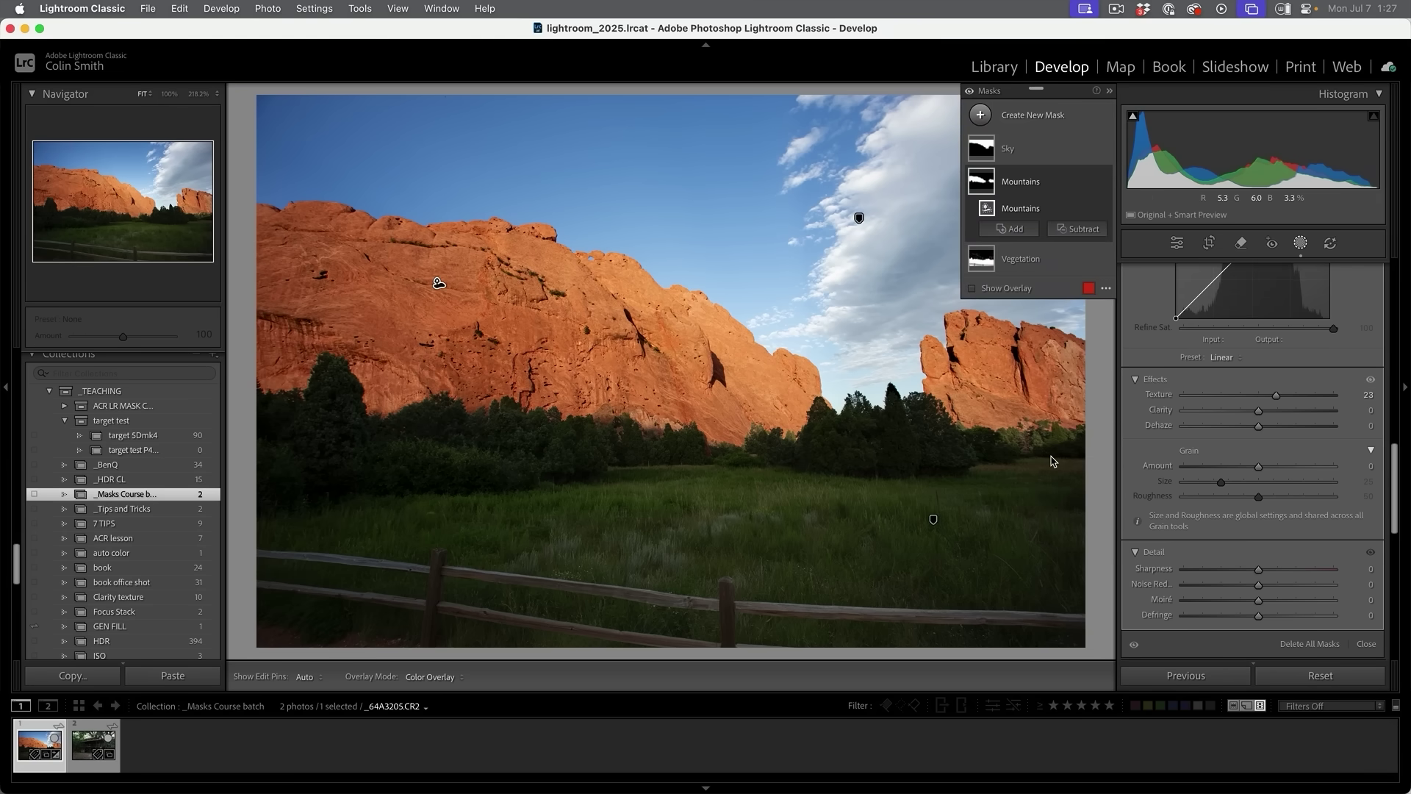
pyautogui.press('\\')
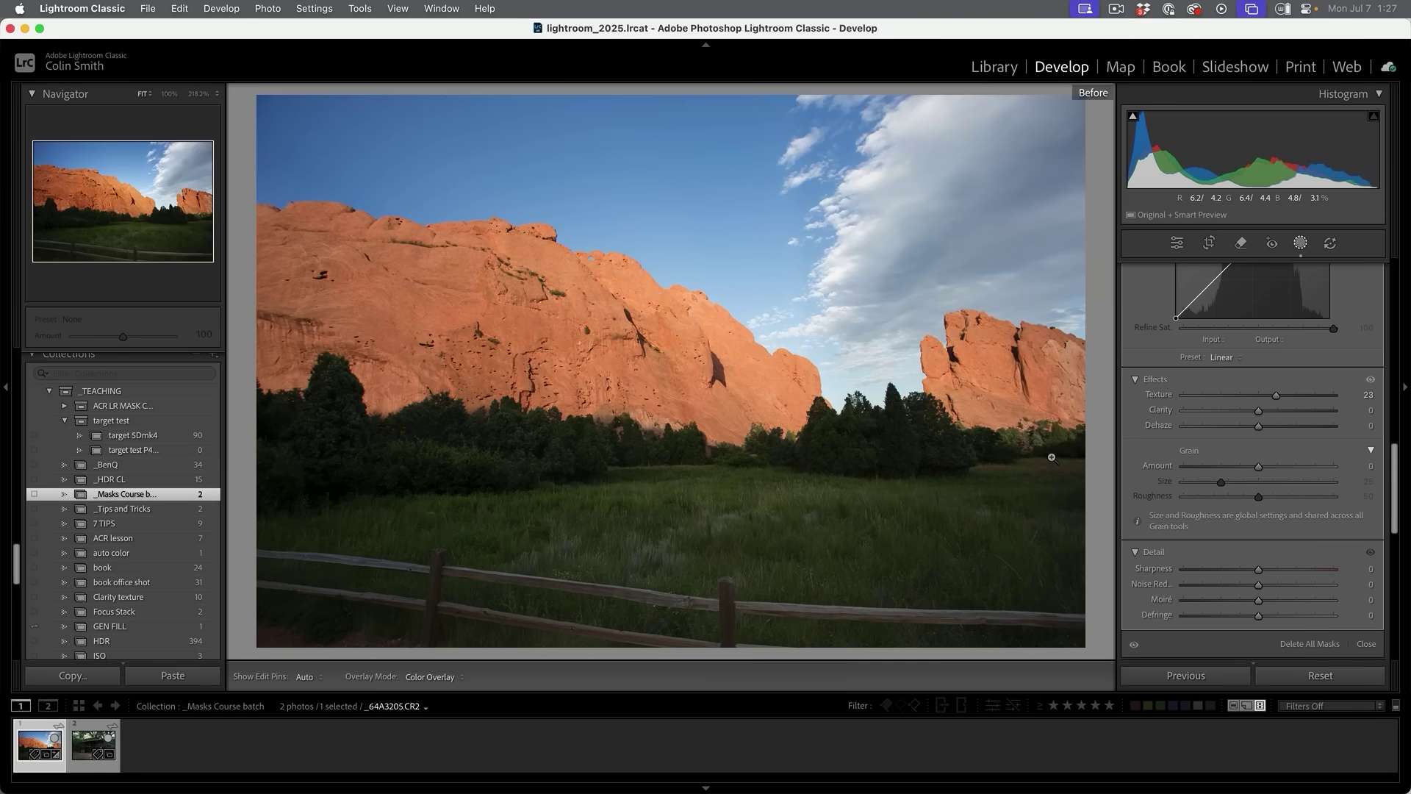
pyautogui.press('\\')
pyautogui.press('\\')
pyautogui.press('\\')
pyautogui.press('\\')
pyautogui.press('\\')
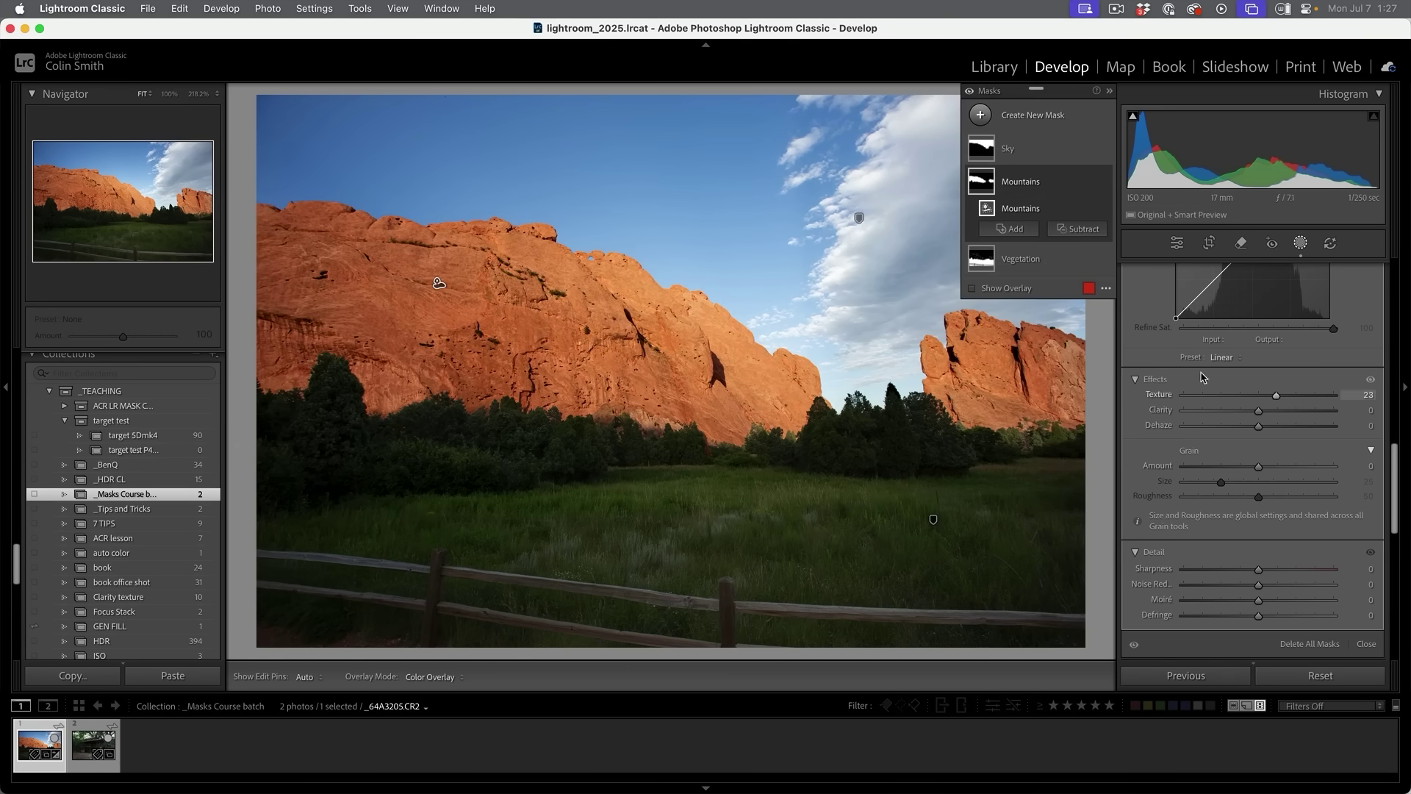
pyautogui.moveTo(1395, 450); pyautogui.dragTo(1402, 280)
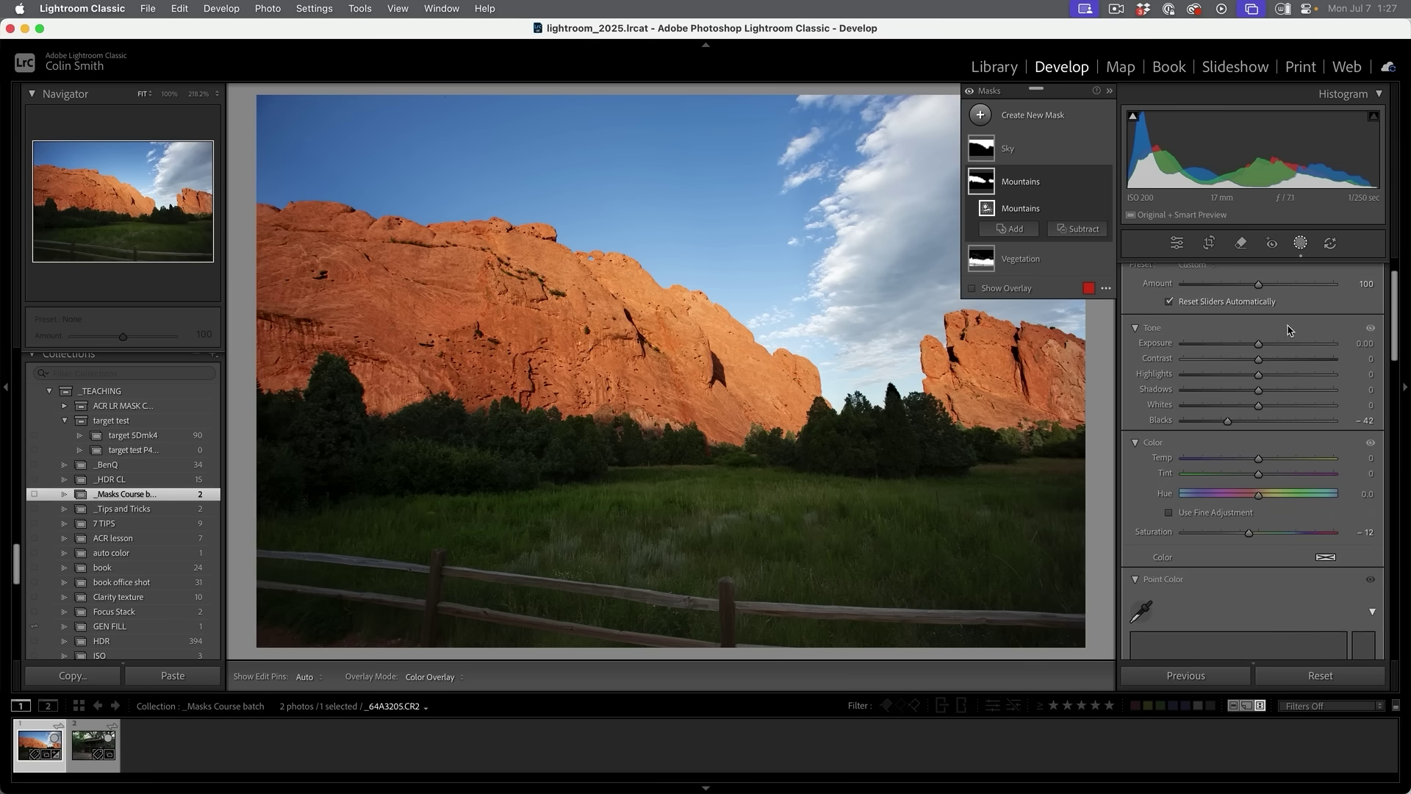
pyautogui.moveTo(1258, 344); pyautogui.dragTo(1260, 347)
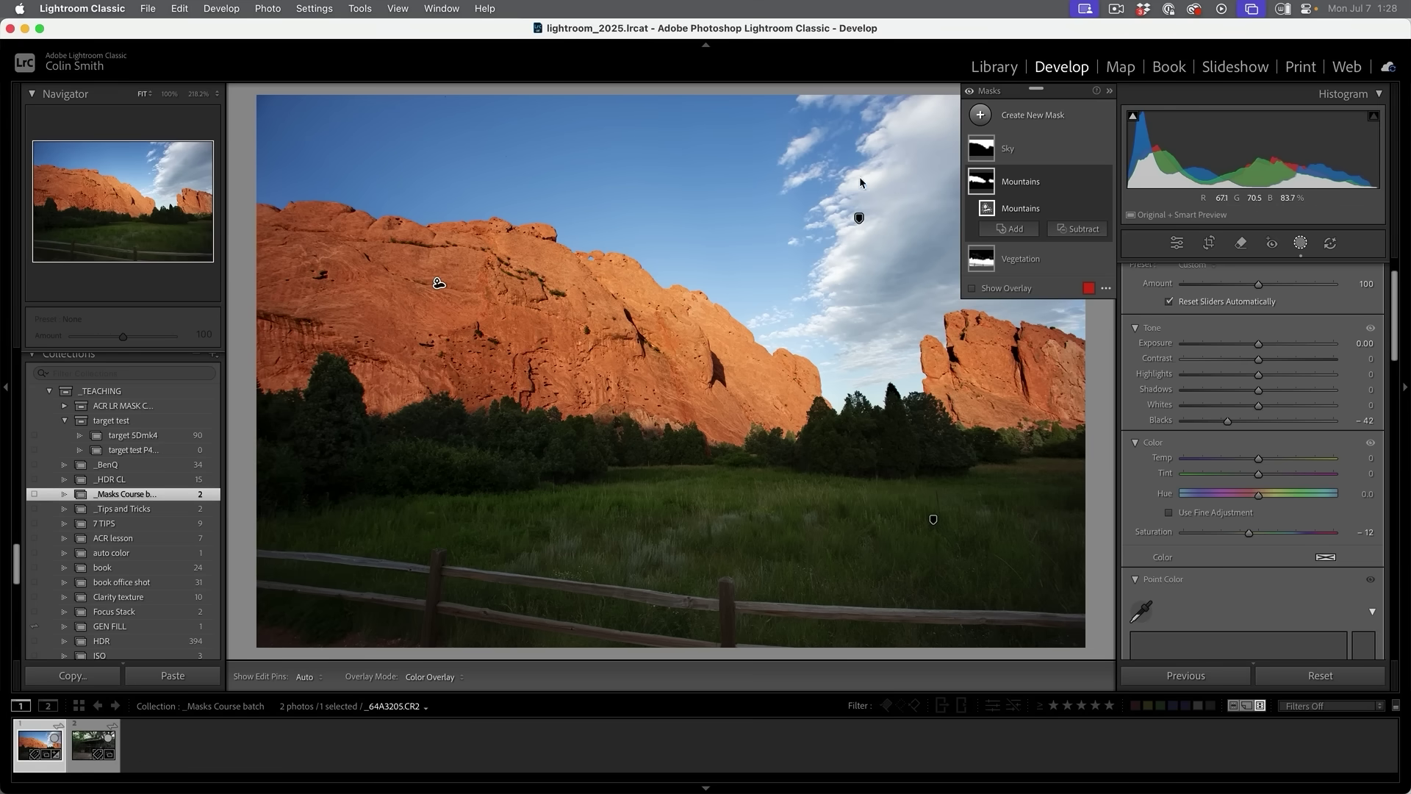
# Adjust the Sky mask to Saturation -12, Highlights -37 and Shadows 18.
pyautogui.click(1021, 162)
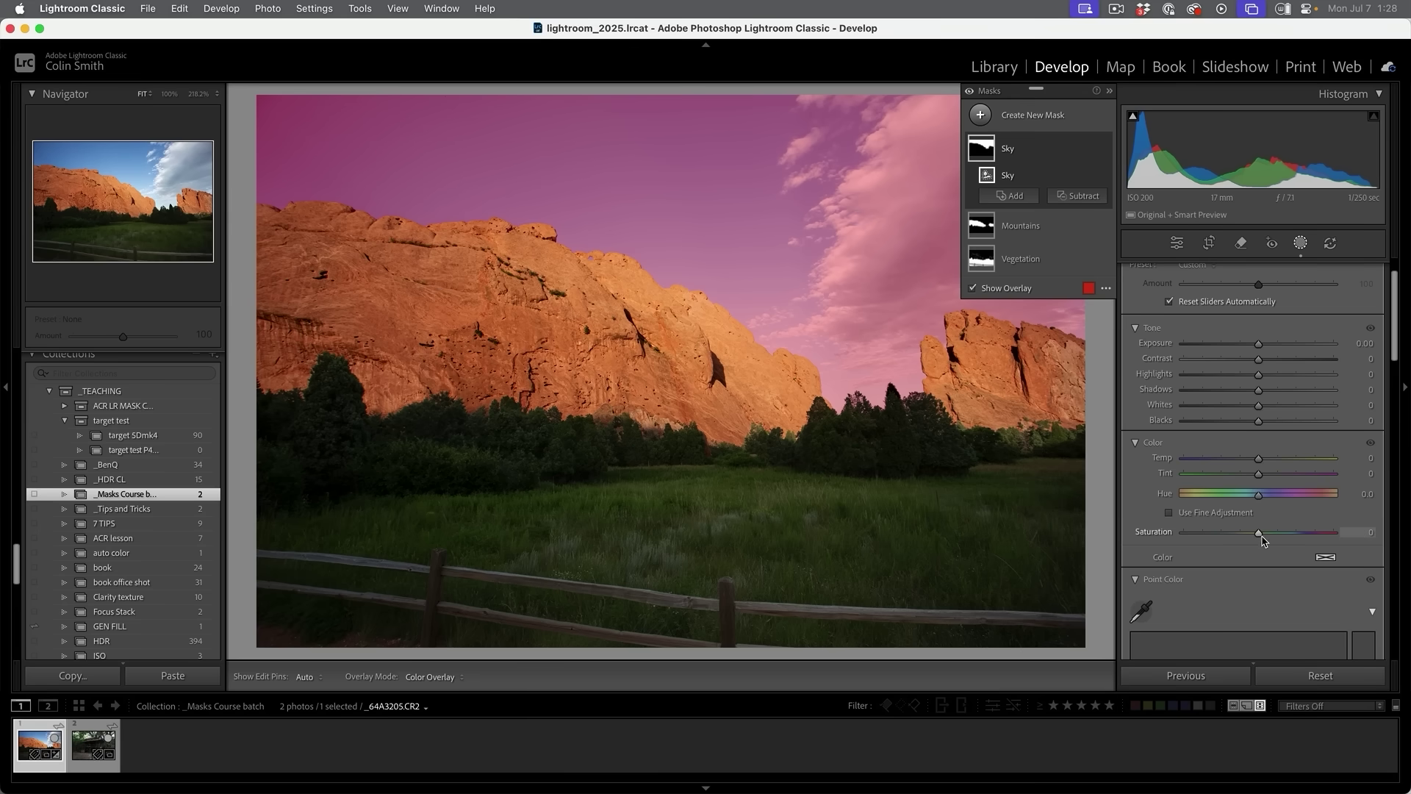
pyautogui.press('h')
pyautogui.moveTo(1260, 537); pyautogui.dragTo(1255, 537)
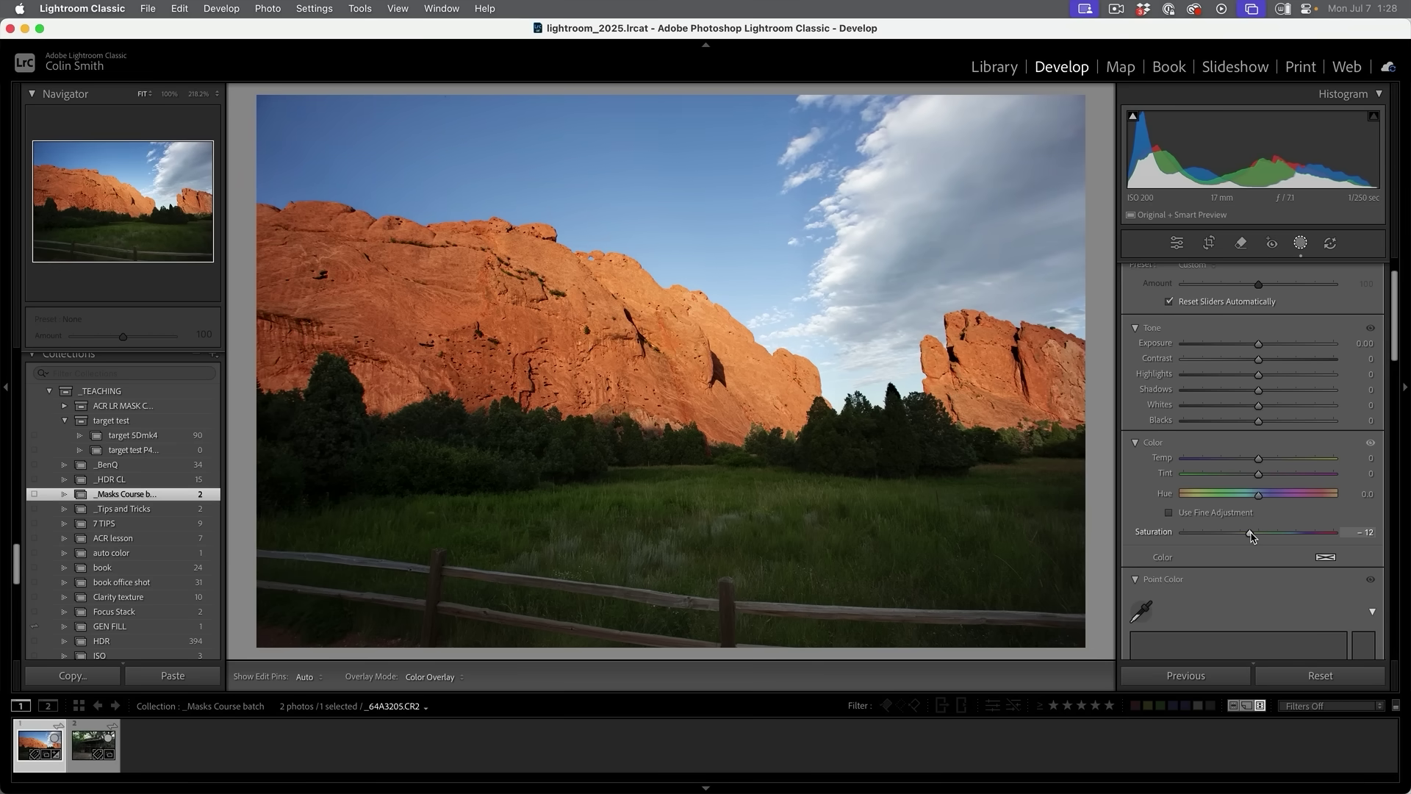
pyautogui.moveTo(1259, 377); pyautogui.dragTo(1227, 377)
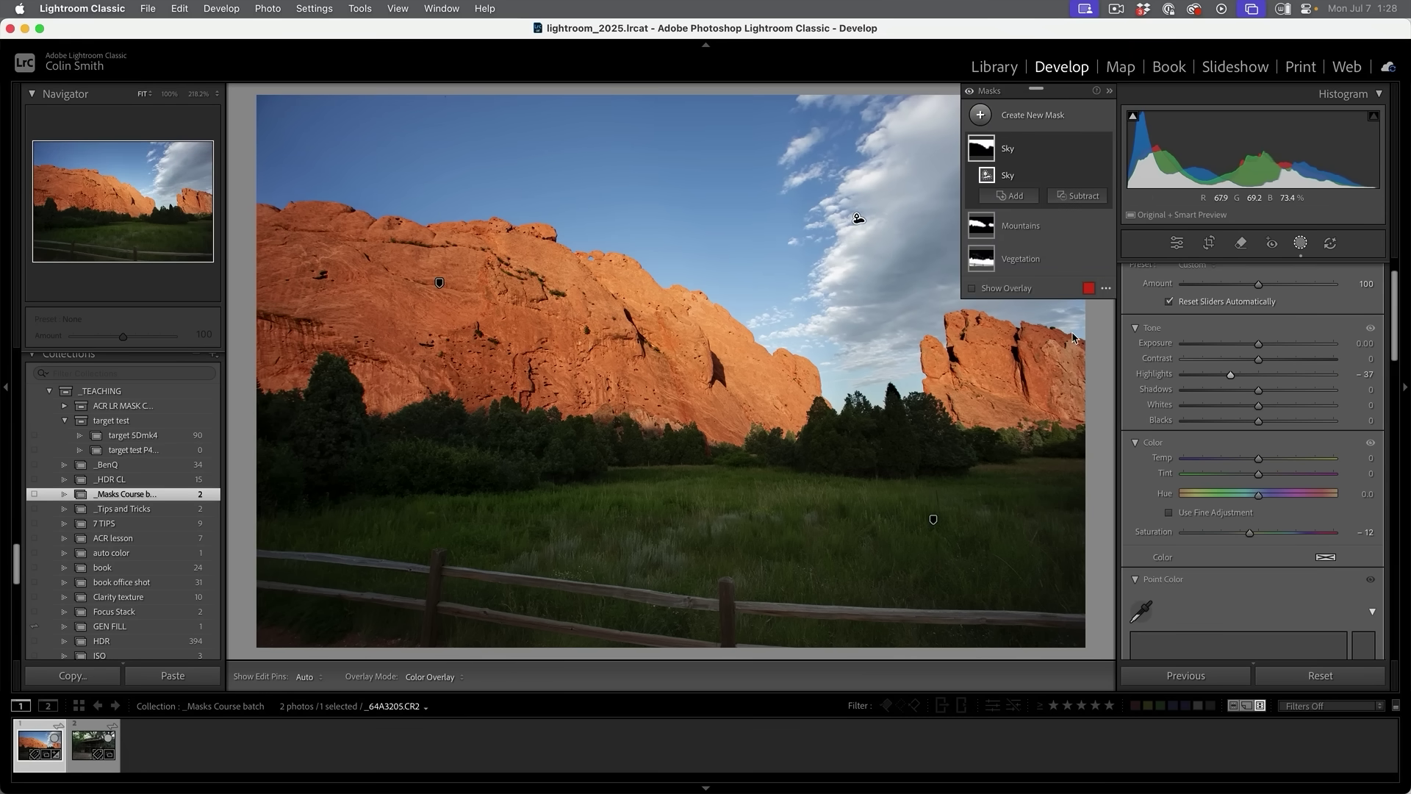
pyautogui.moveTo(1260, 392); pyautogui.dragTo(1262, 391)
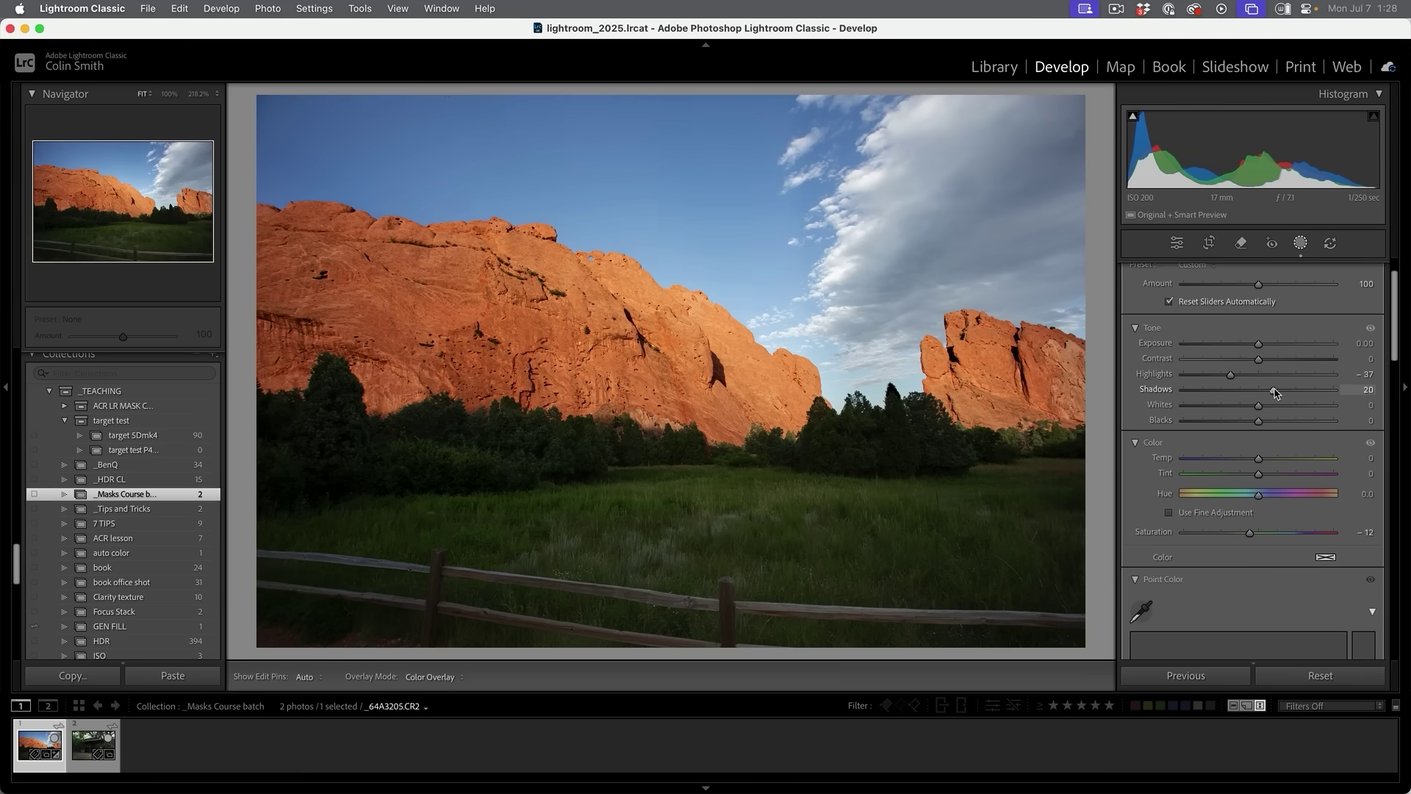
pyautogui.moveTo(1285, 393)
pyautogui.mouseDown()
pyautogui.moveTo(1263, 392)
pyautogui.moveTo(1295, 392)
pyautogui.moveTo(1277, 393)
pyautogui.mouseUp()
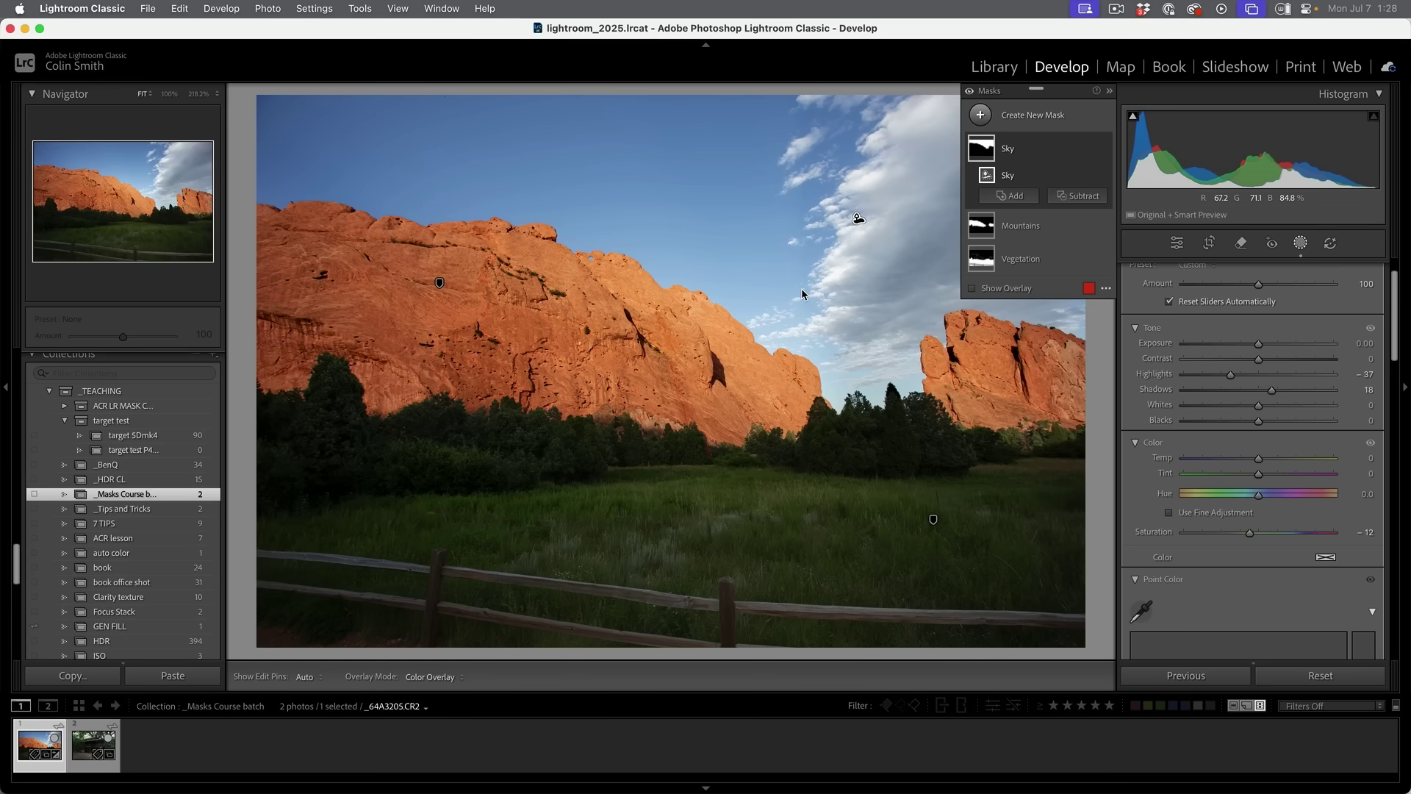
# Brighten the Vegetation mask with Shadows 33 and Exposure 0.19.
pyautogui.click(1011, 258)
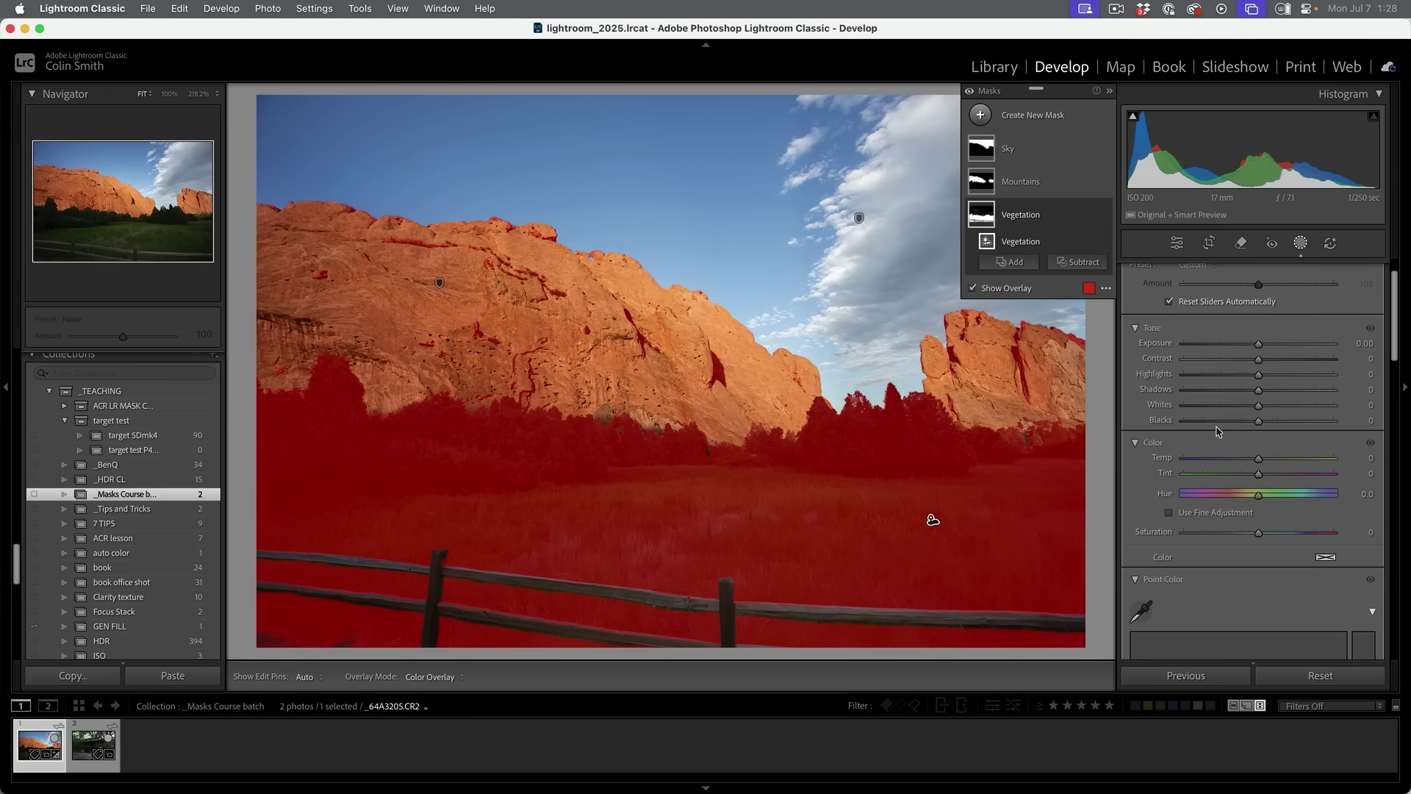
pyautogui.moveTo(1259, 345); pyautogui.dragTo(1284, 391)
pyautogui.moveTo(1258, 345); pyautogui.dragTo(1262, 348)
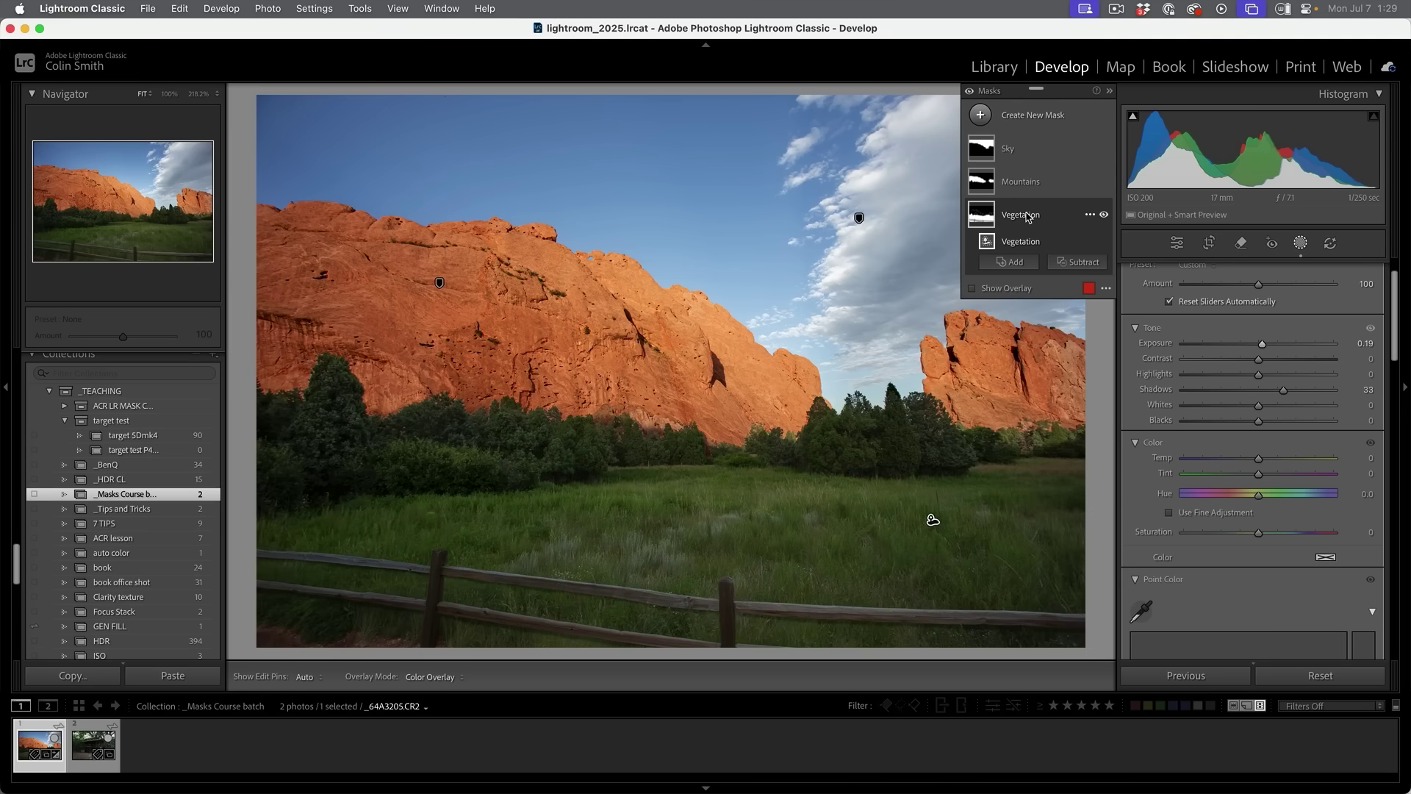
# Subtract the foreground grass along the fence from the Vegetation mask with a brush of size 17, flow 65 and density 79.
pyautogui.click(1073, 263)
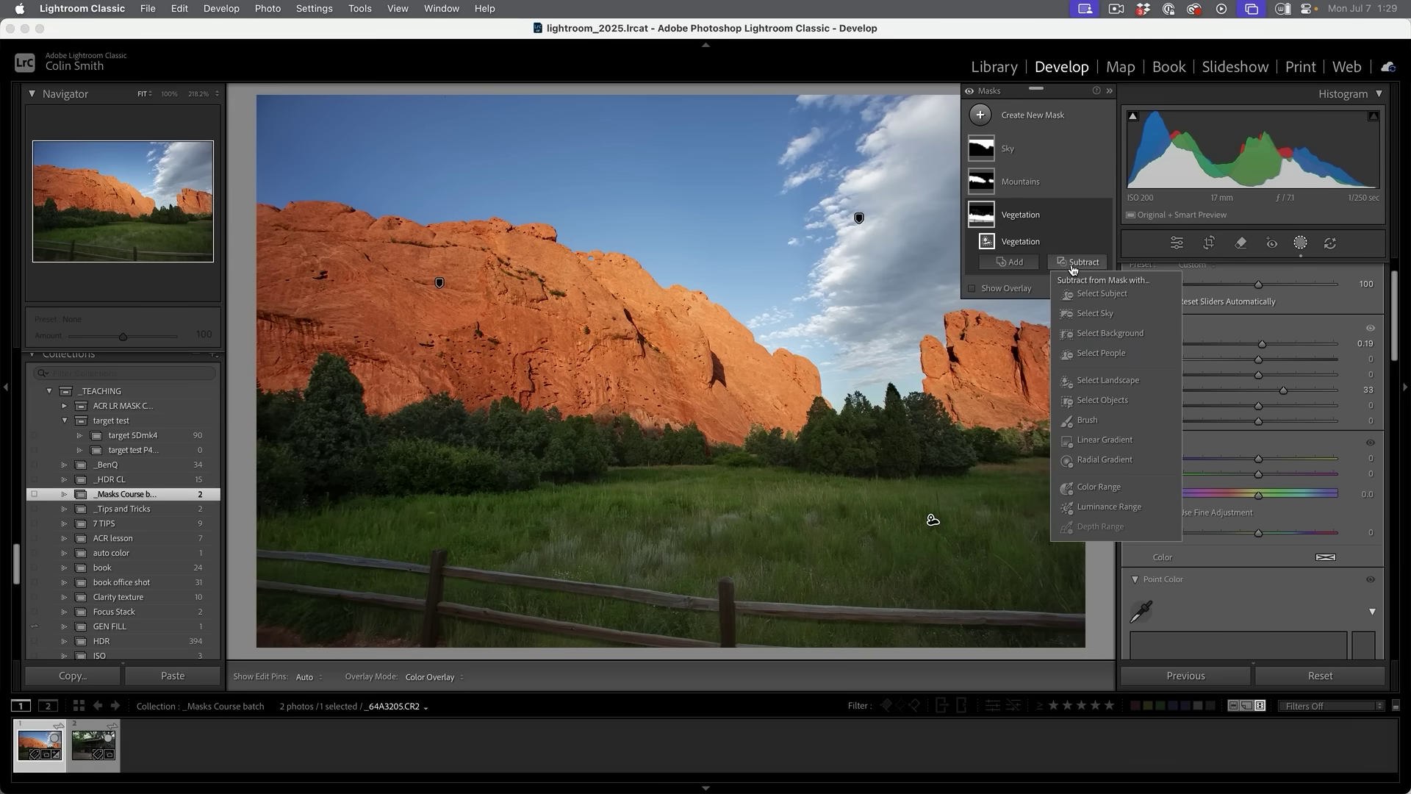
pyautogui.click(1087, 420)
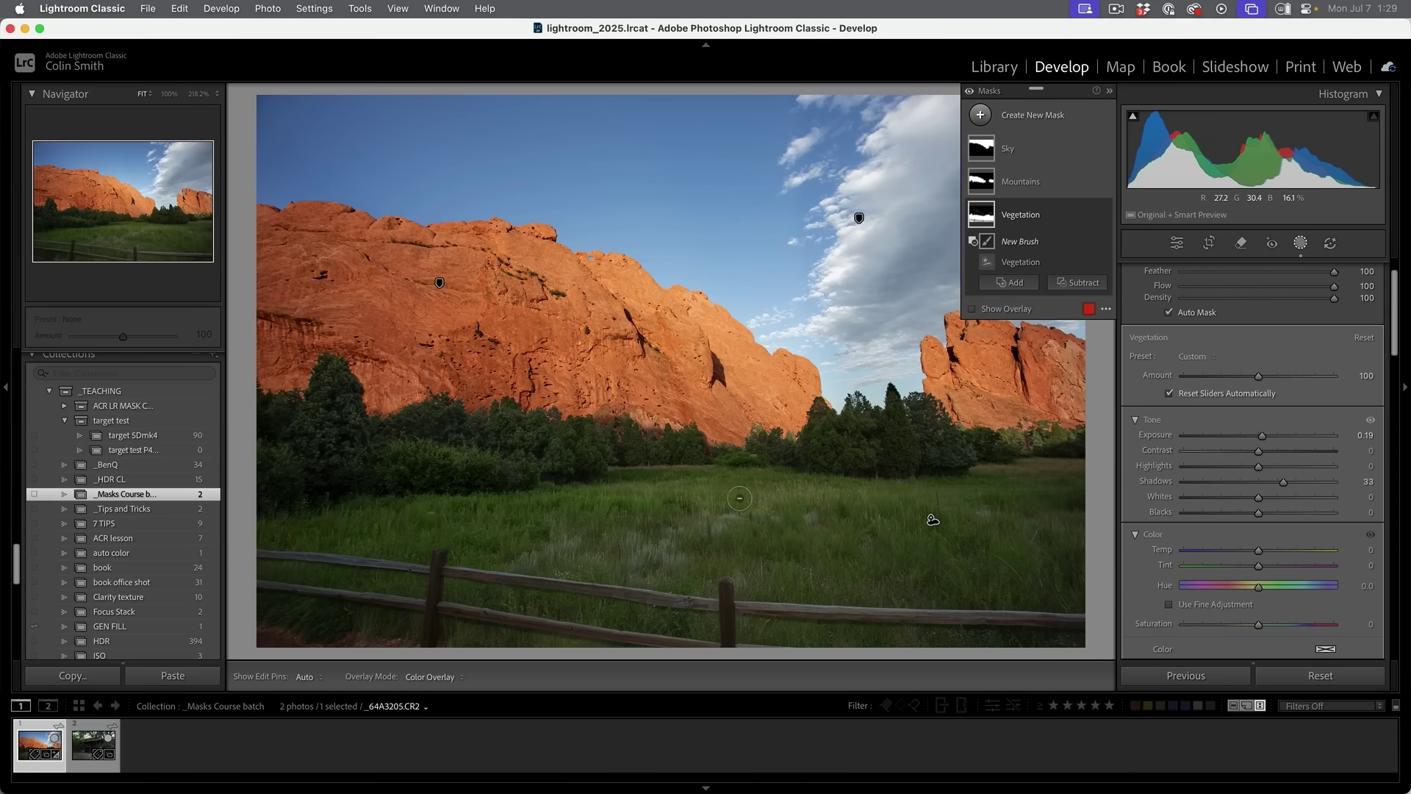
pyautogui.scroll(5, 750, 507)
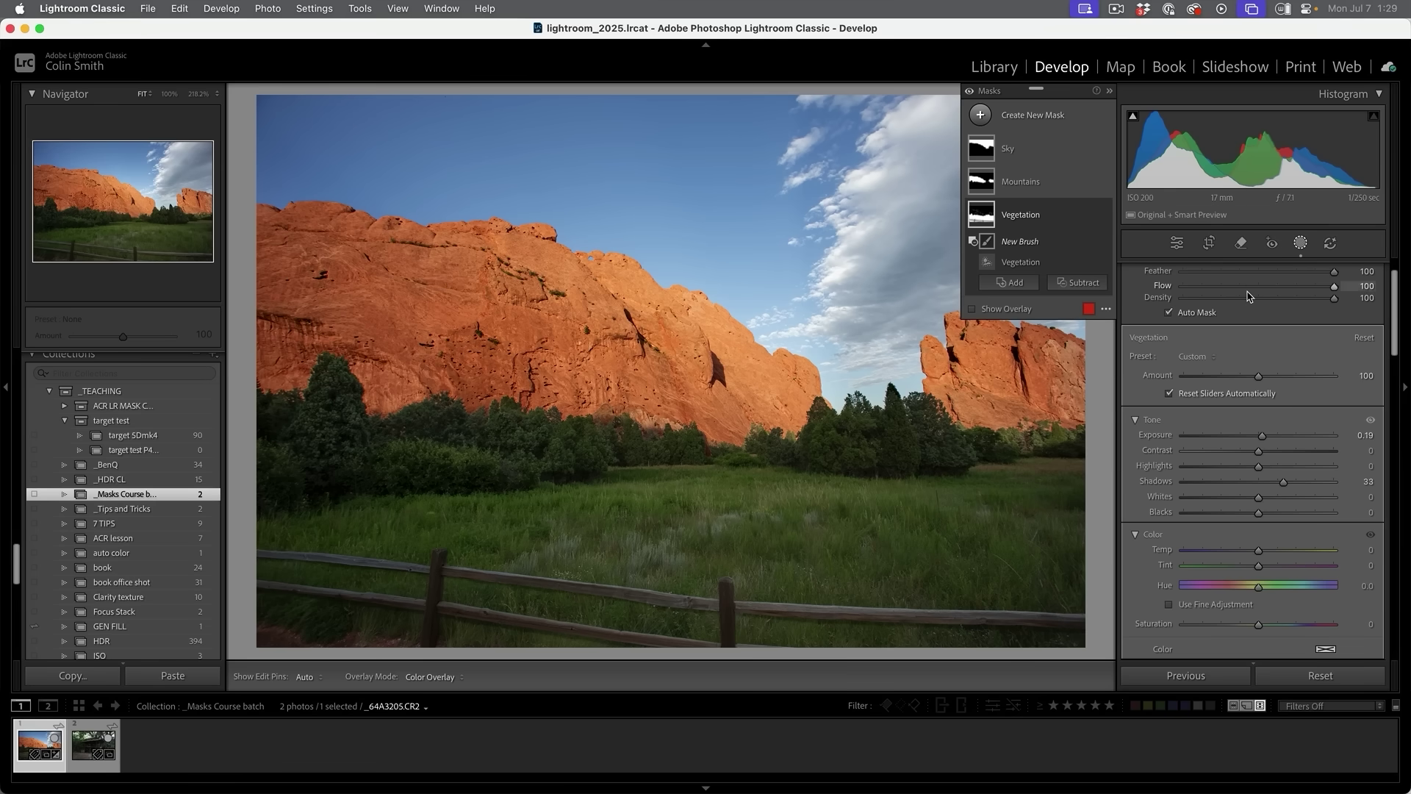
pyautogui.scroll(2, 1392, 298)
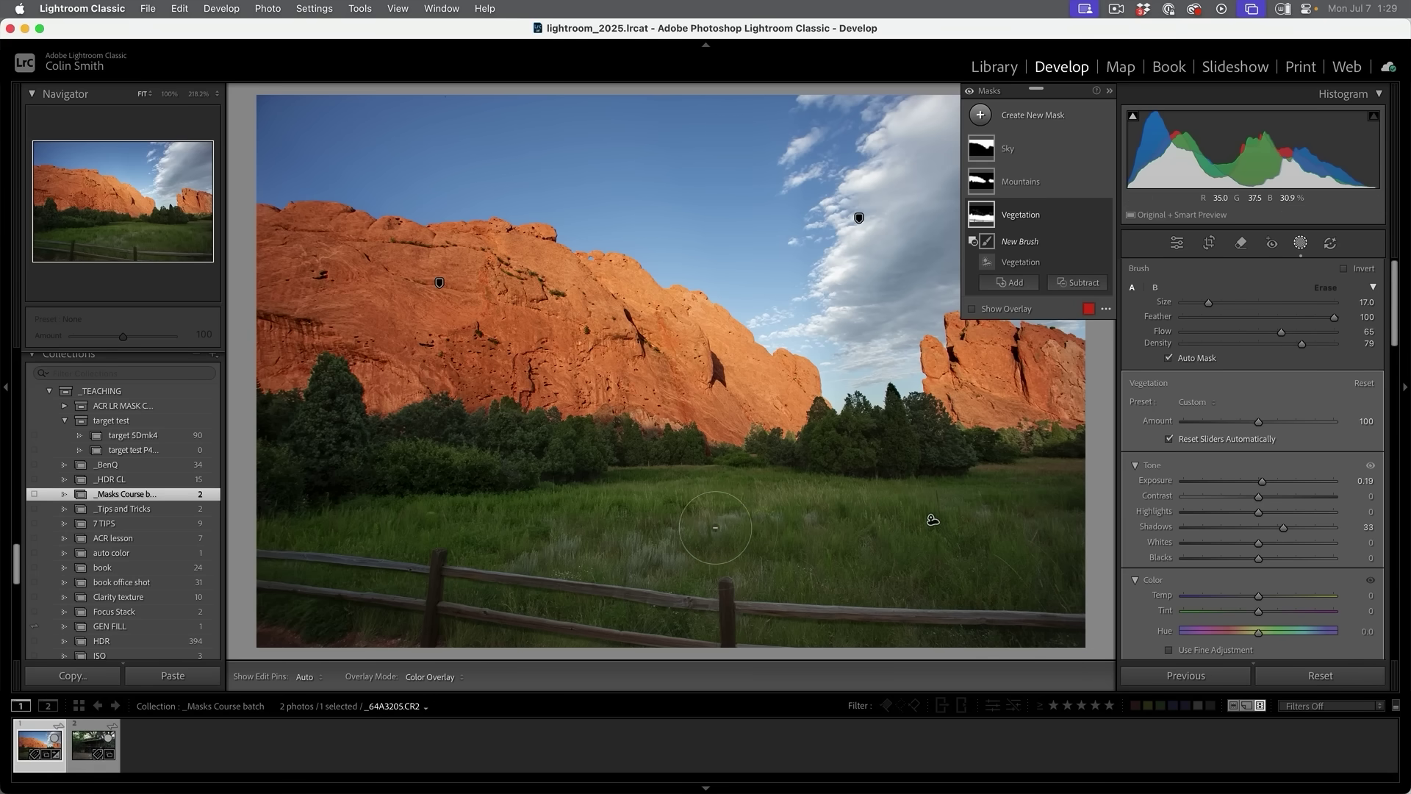
pyautogui.moveTo(935, 522)
pyautogui.press('h')
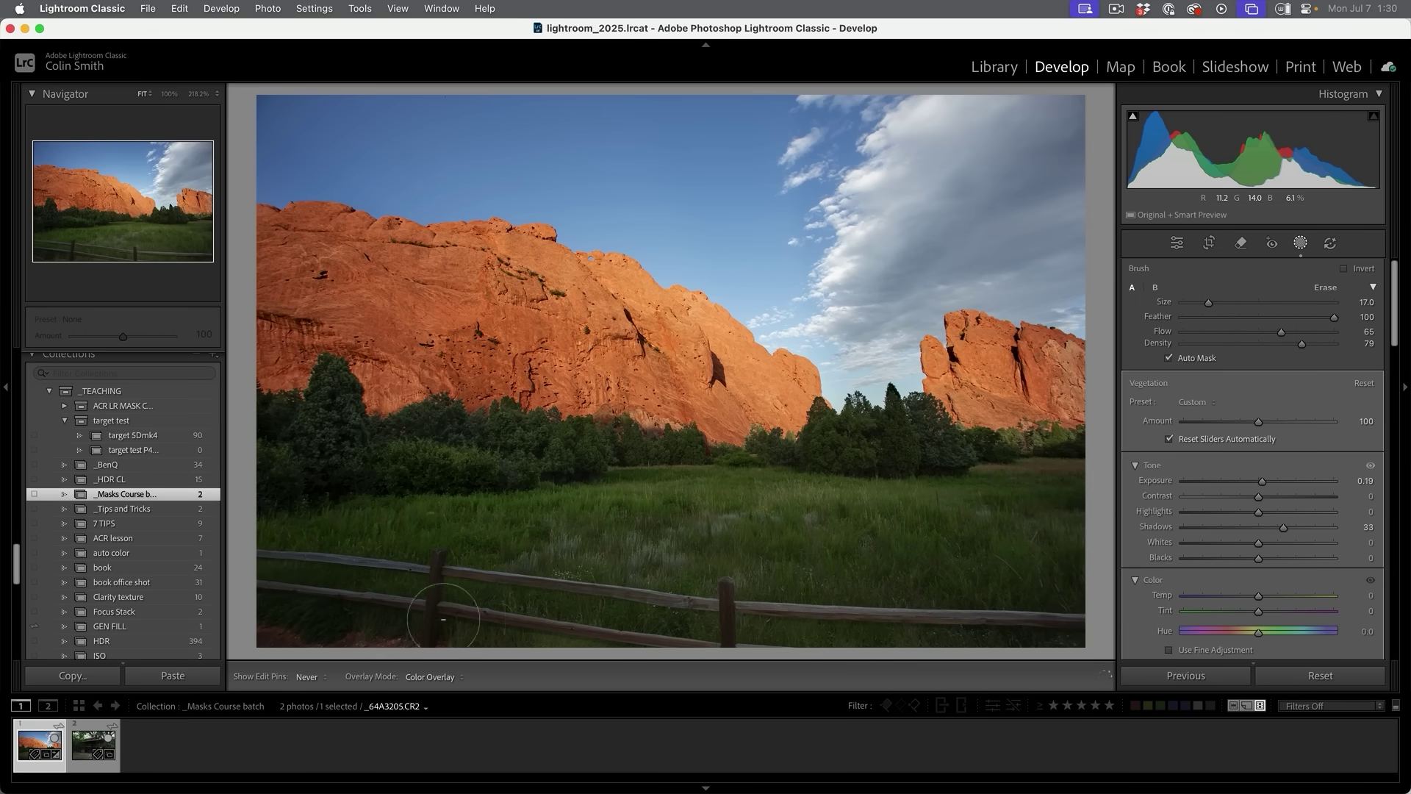
pyautogui.press('h')
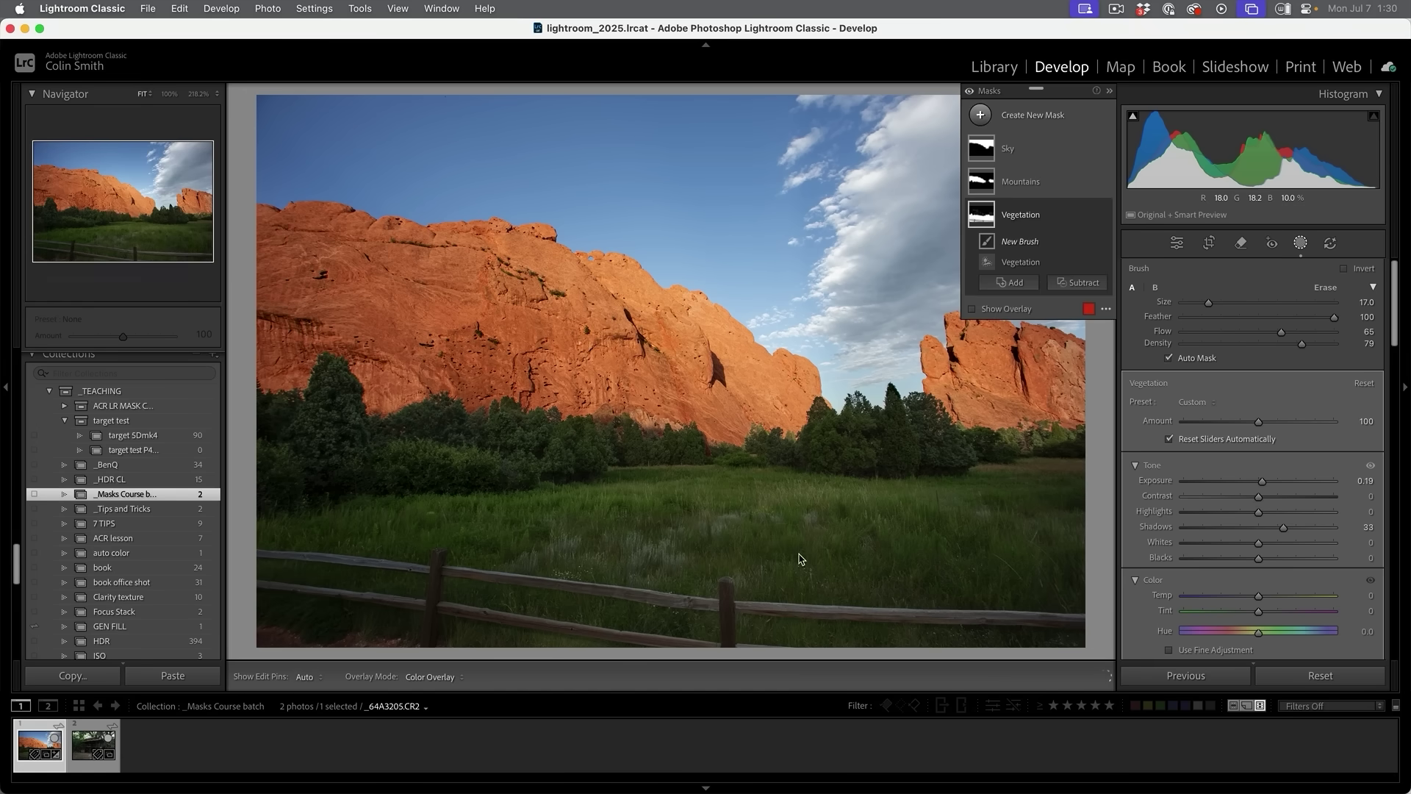
pyautogui.click(933, 520)
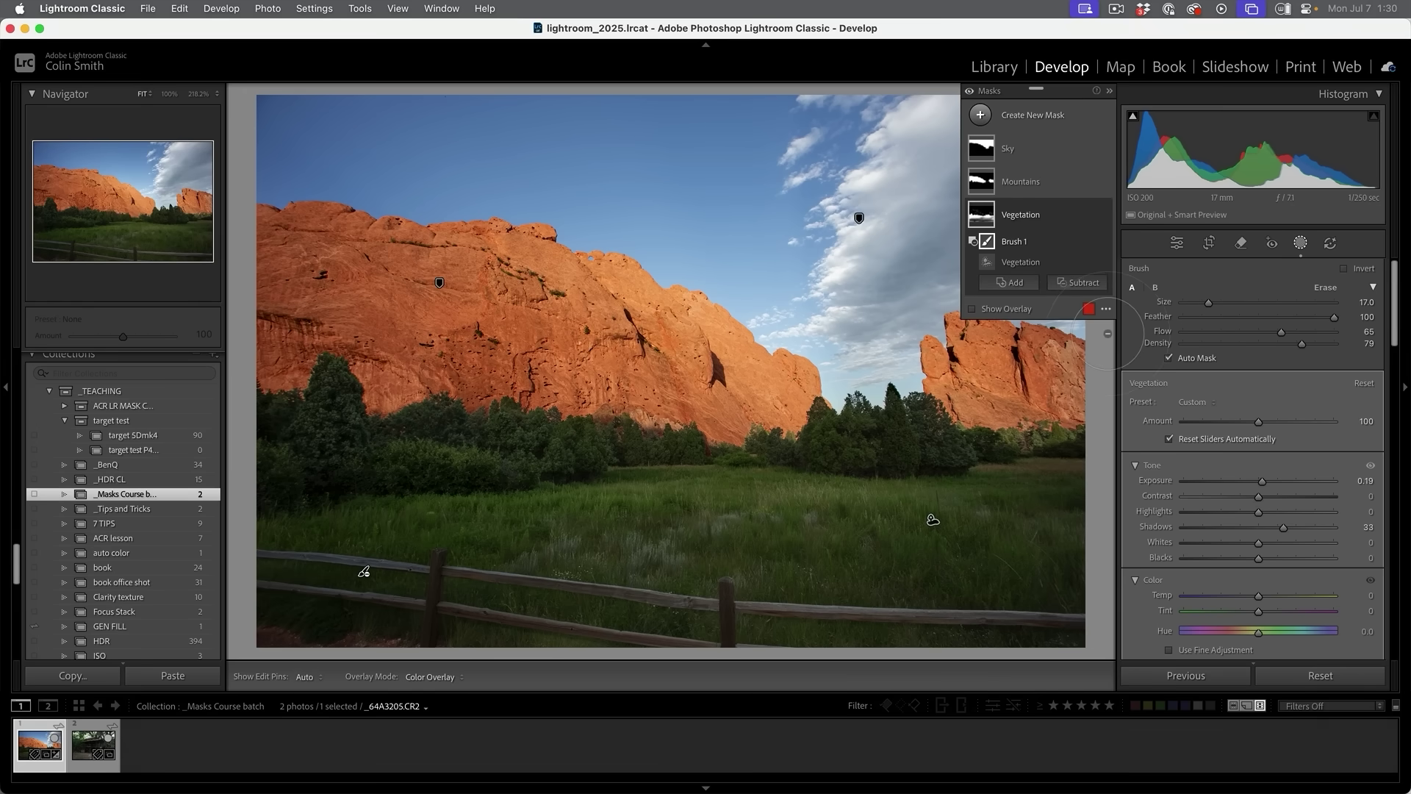
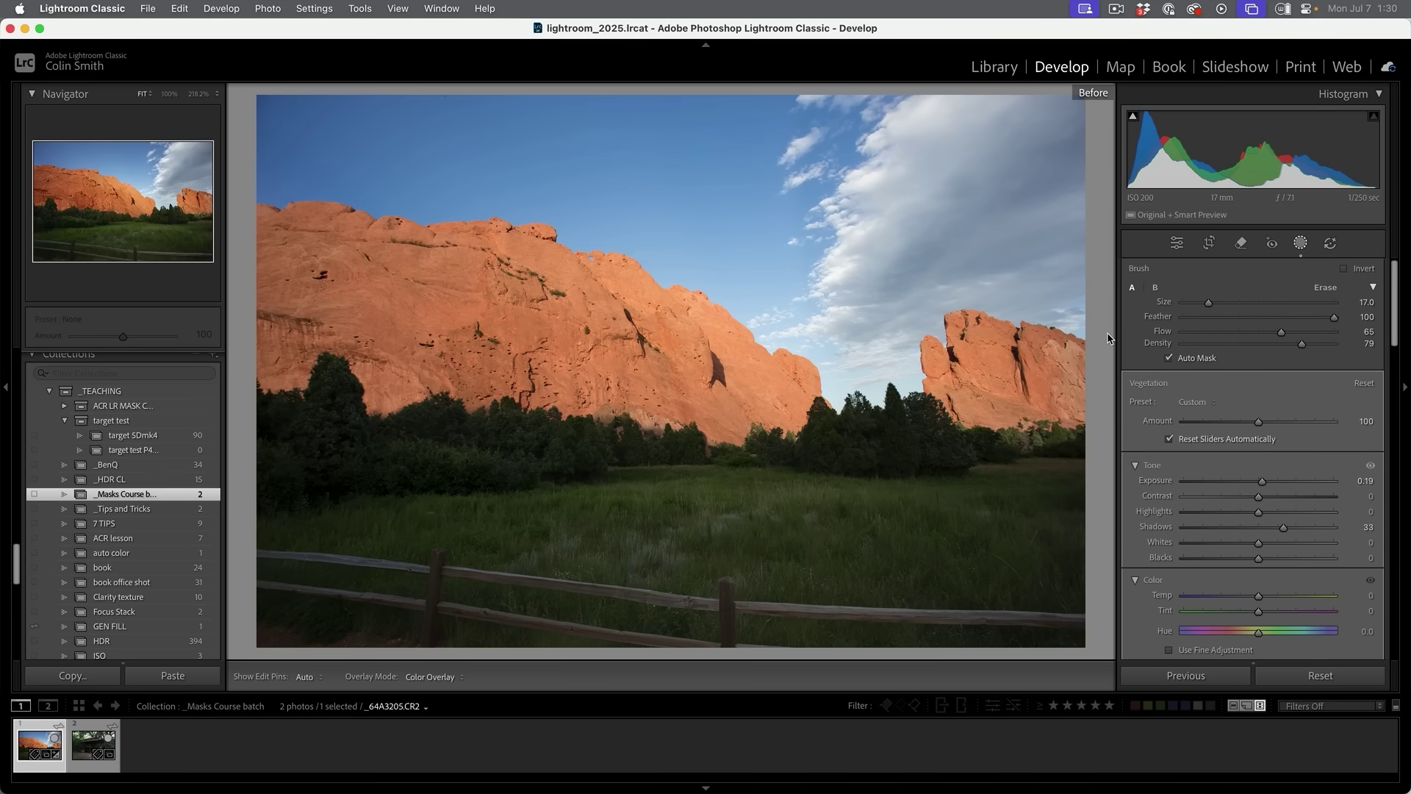
# Raise the Vegetation mask's Exposure to 0.45, comparing the photo before and after the edits.
pyautogui.press('\\')
pyautogui.press('\\')
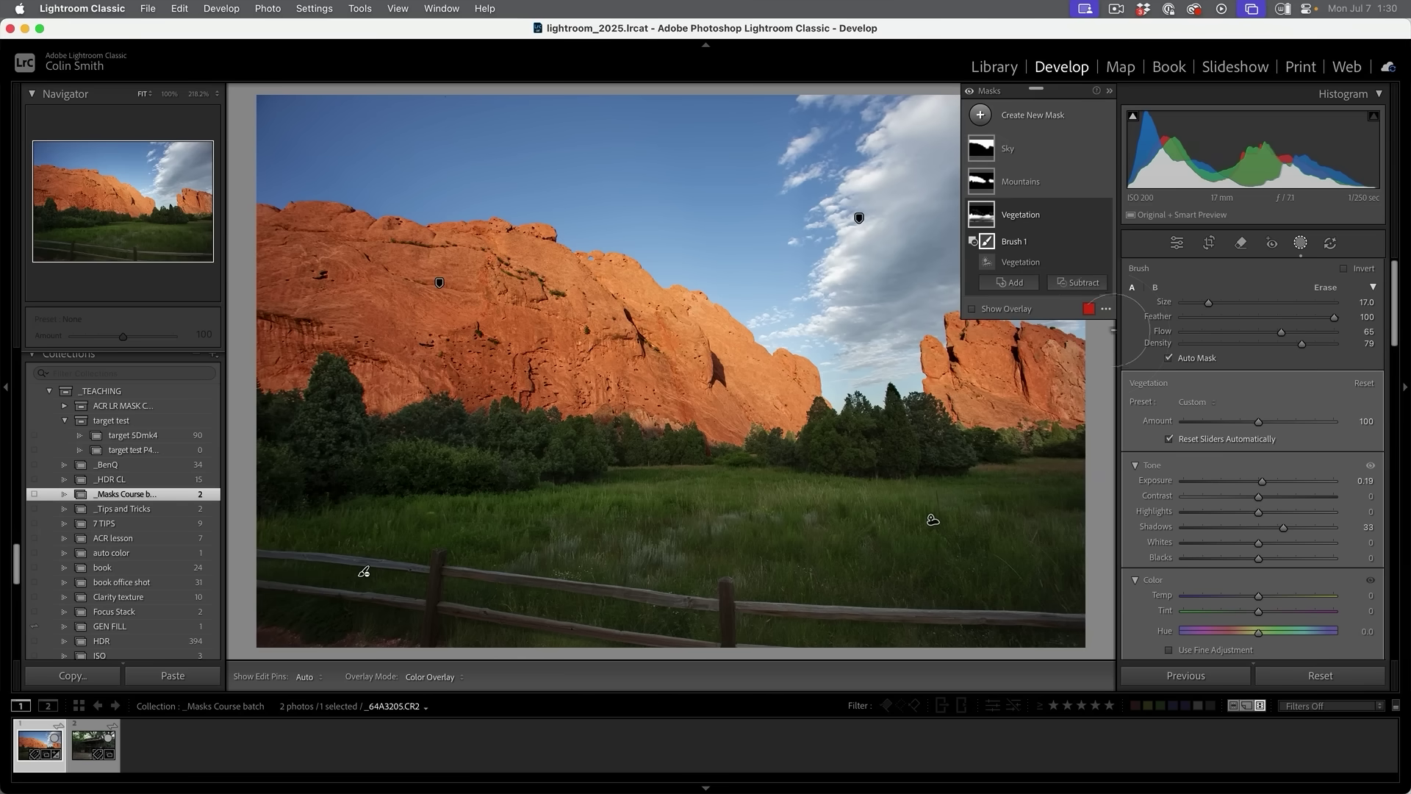
pyautogui.moveTo(1264, 482); pyautogui.dragTo(1269, 485)
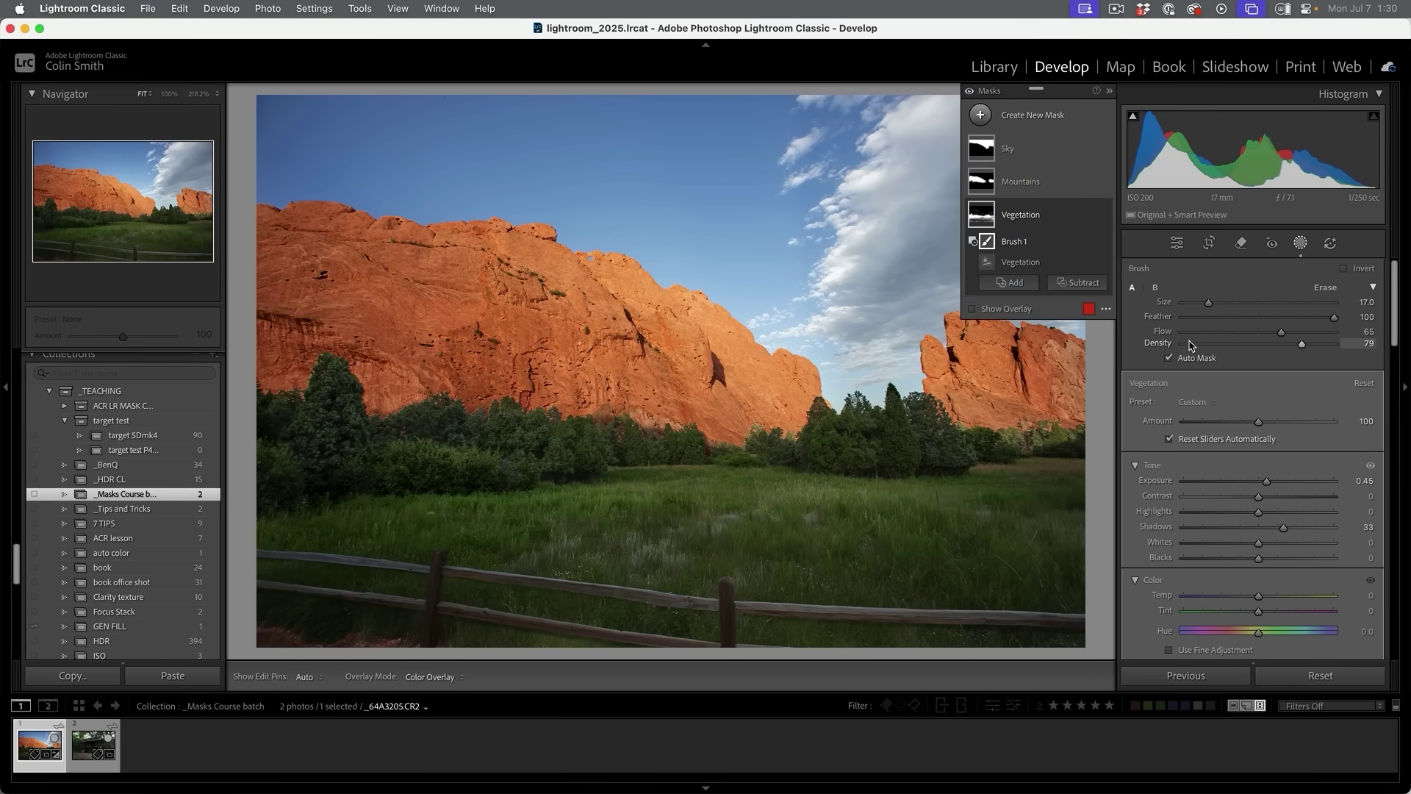
pyautogui.press('\\')
pyautogui.press('\\')
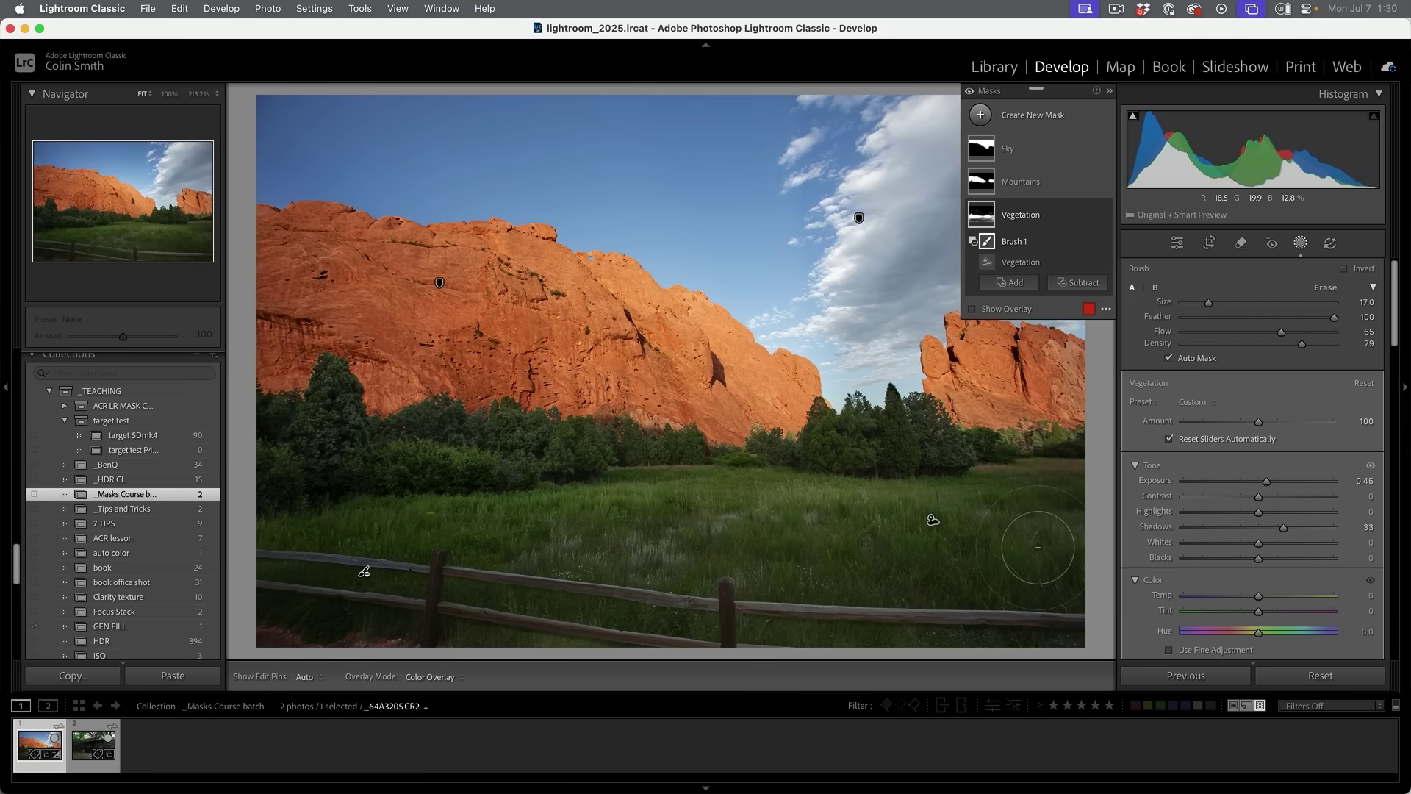
# Adjust the whole red-rock photo with Exposure -0.05 and white balance Temp 6,137.
pyautogui.click(1177, 245)
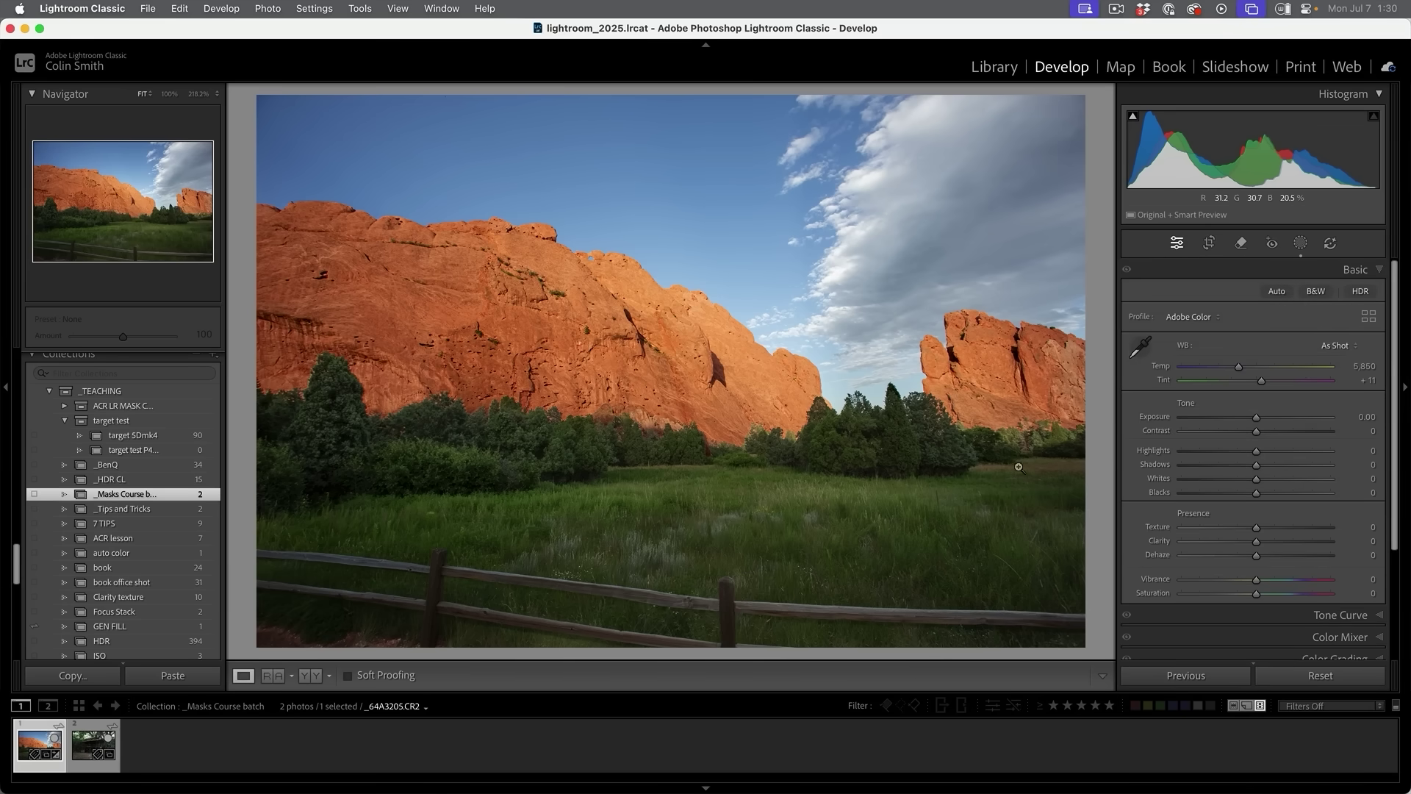
pyautogui.moveTo(1256, 418)
pyautogui.mouseDown()
pyautogui.moveTo(1336, 416)
pyautogui.moveTo(1191, 416)
pyautogui.moveTo(1257, 420)
pyautogui.mouseUp()
pyautogui.moveTo(1239, 367); pyautogui.dragTo(1244, 368)
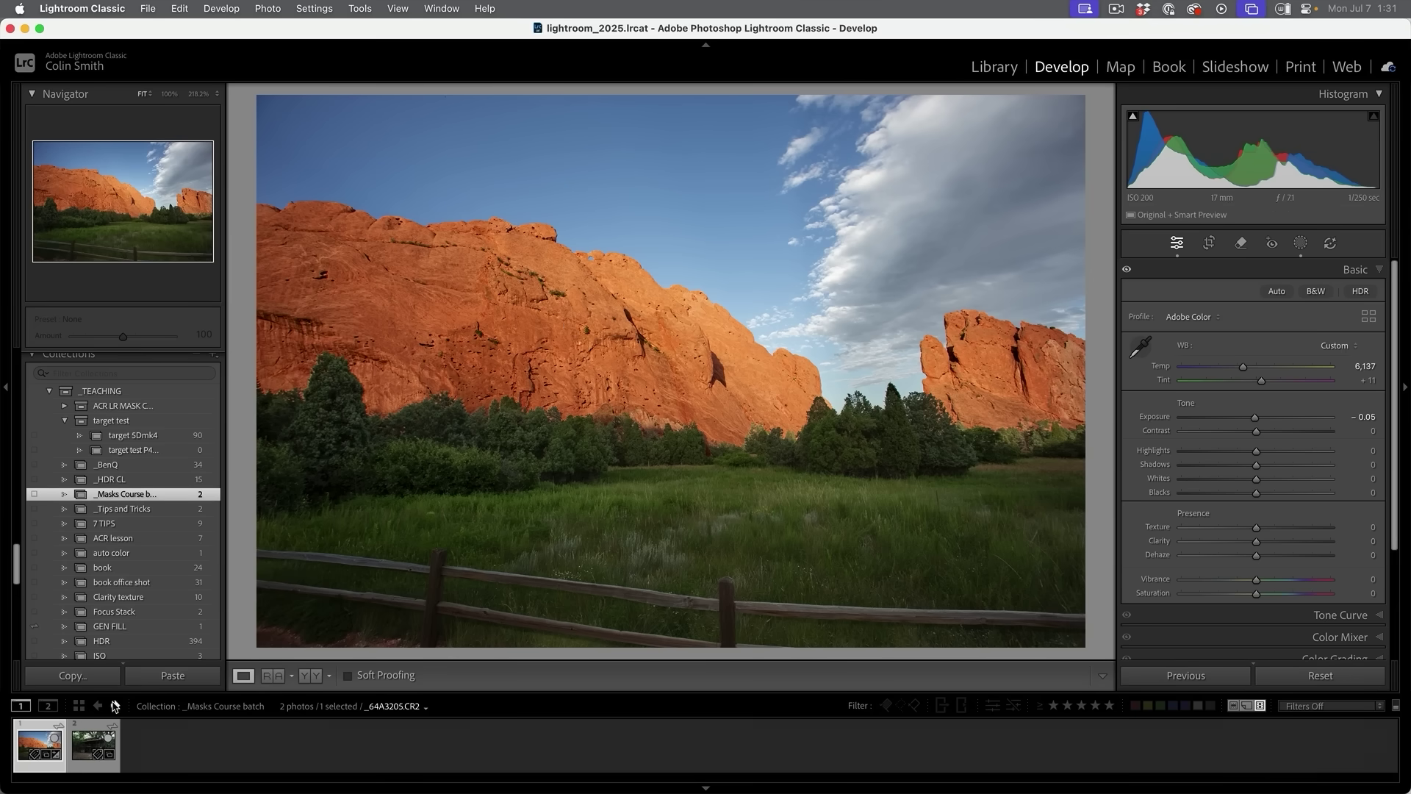
# Open the _DSC1882.ARW house photo and create four separate landscape masks for Sky, Architecture, Vegetation and Natural Ground.
pyautogui.click(87, 739)
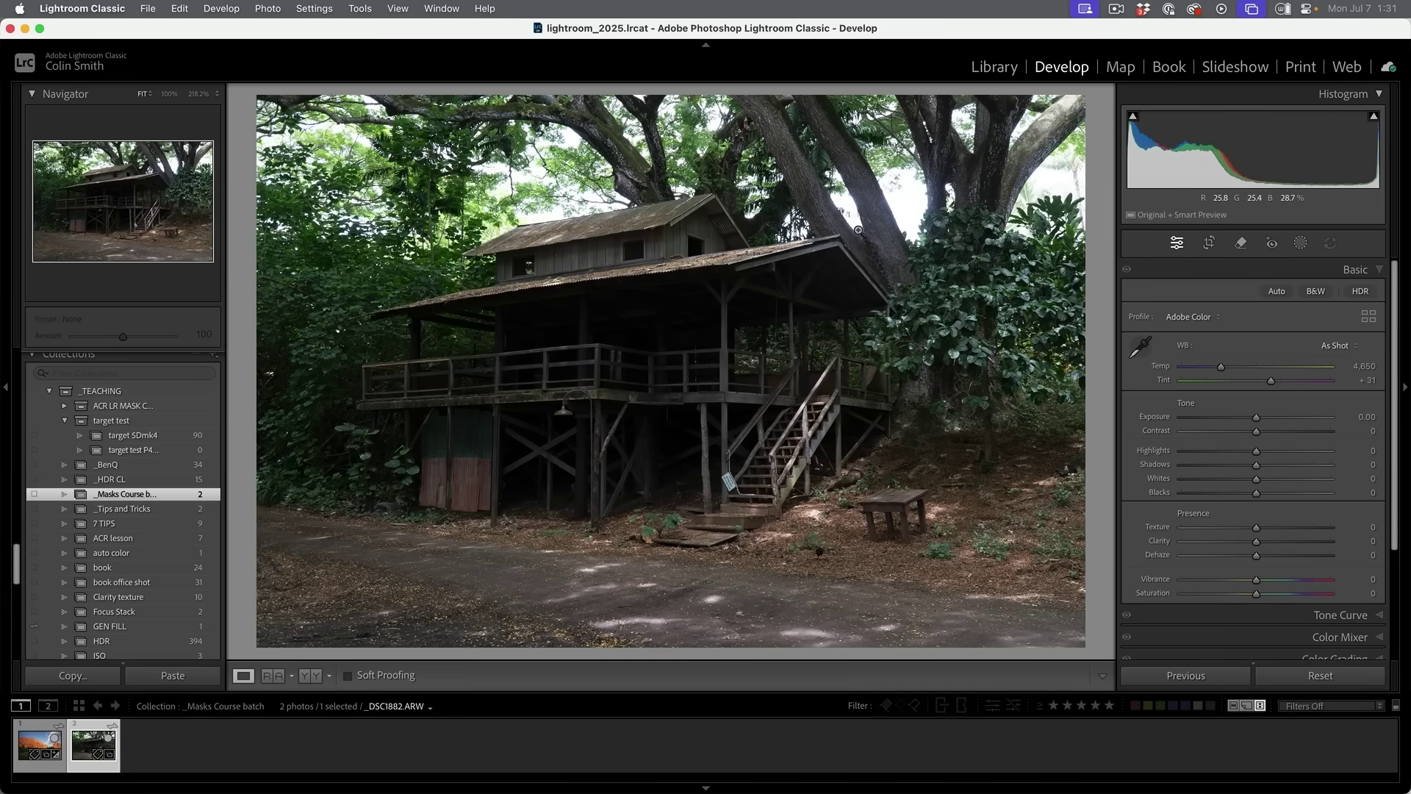
pyautogui.click(1300, 243)
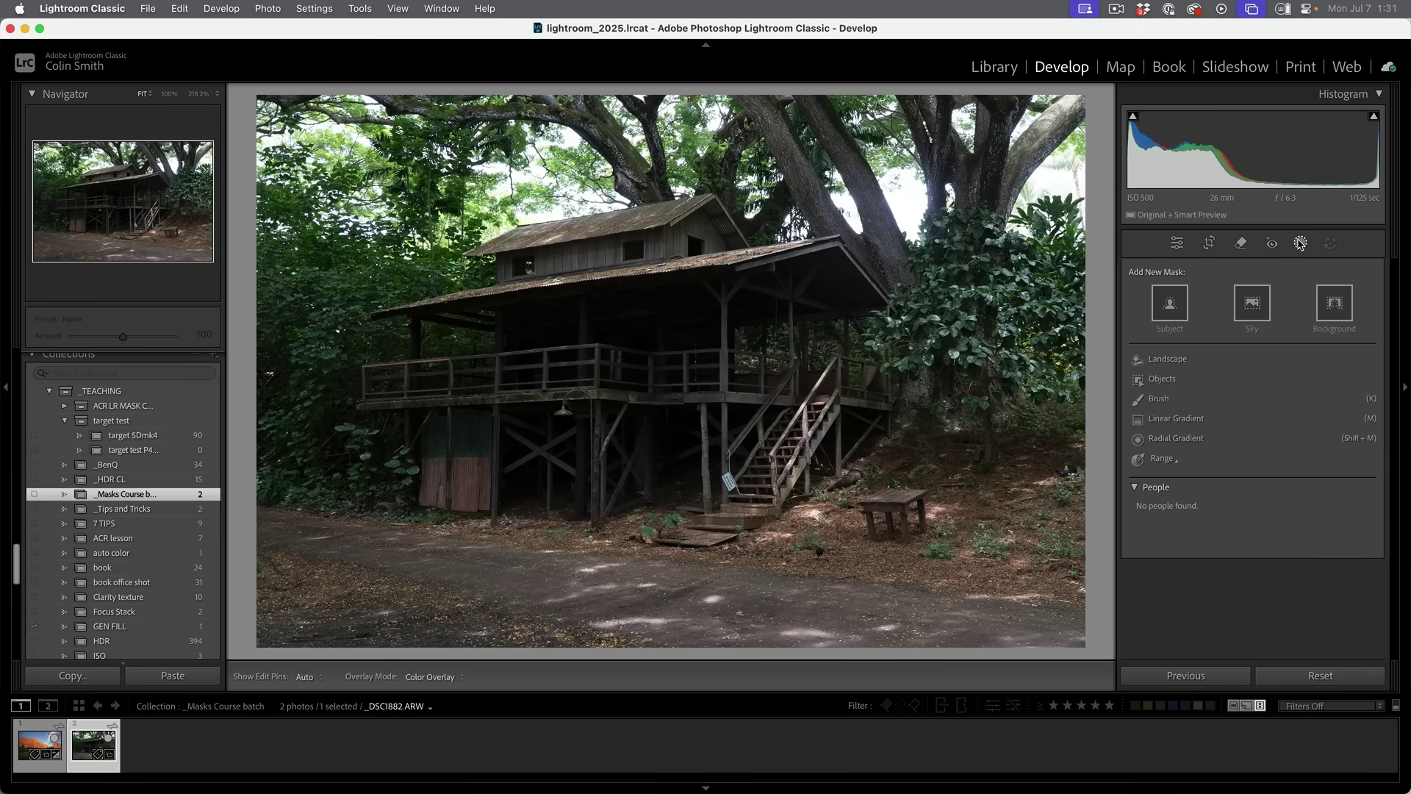
pyautogui.click(1179, 360)
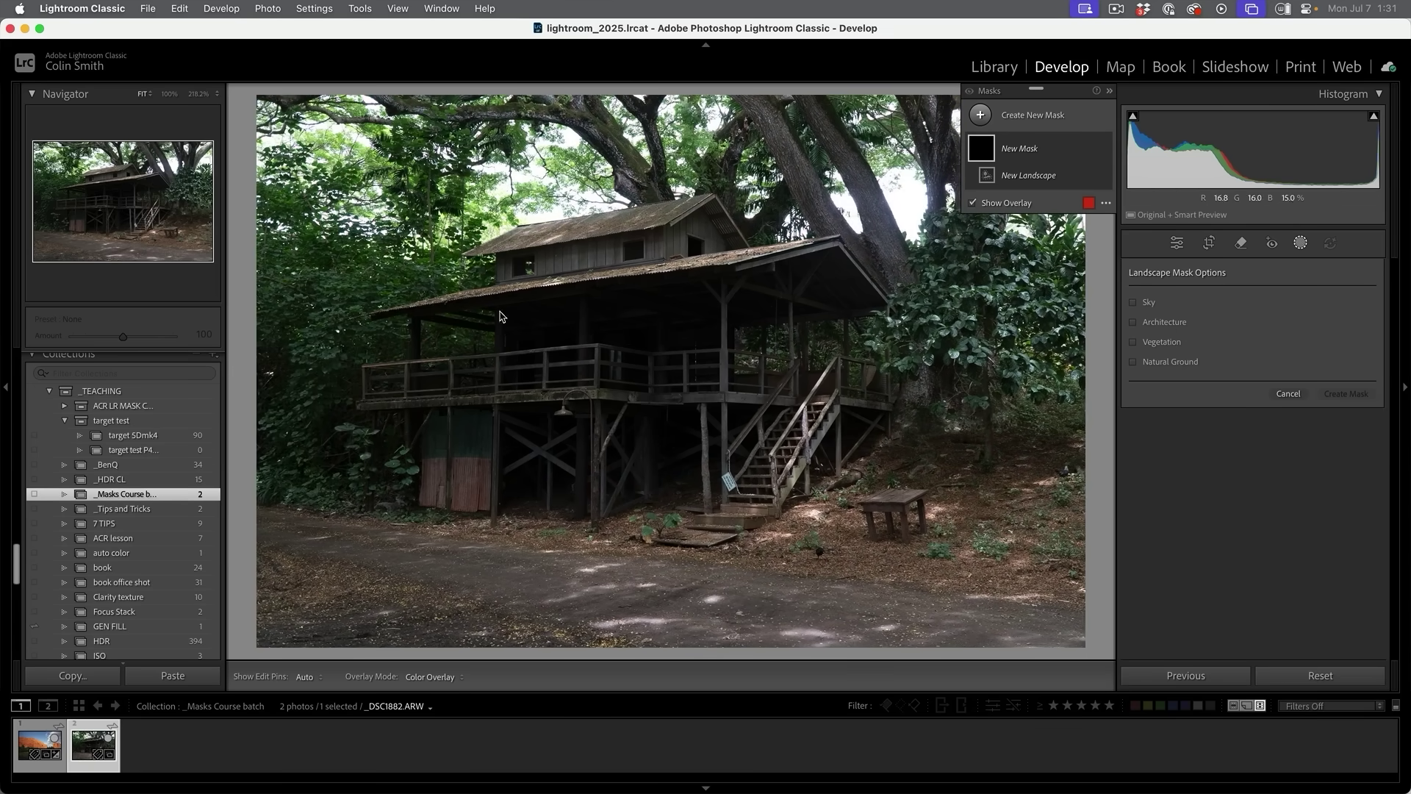
pyautogui.click(1134, 303)
pyautogui.click(1133, 322)
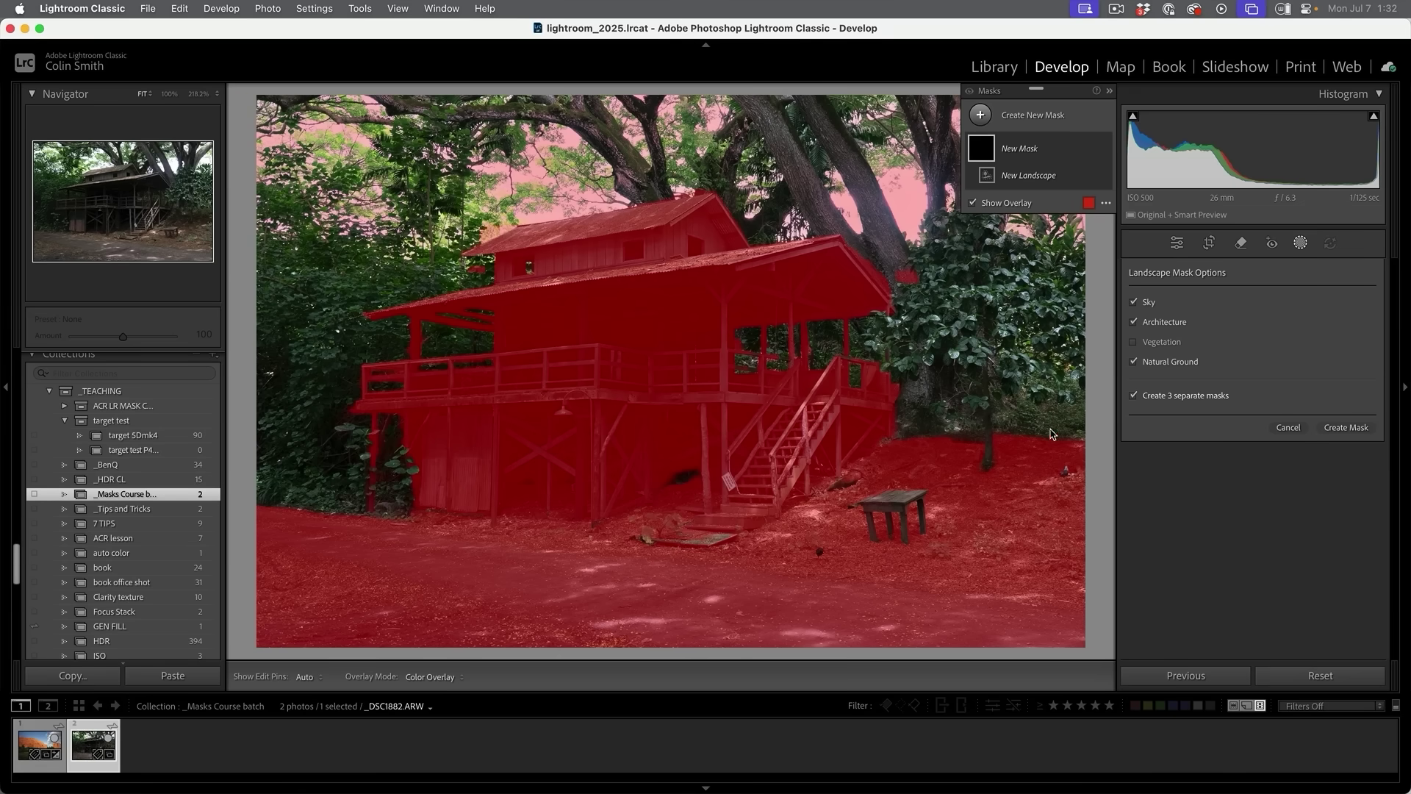
pyautogui.click(1149, 344)
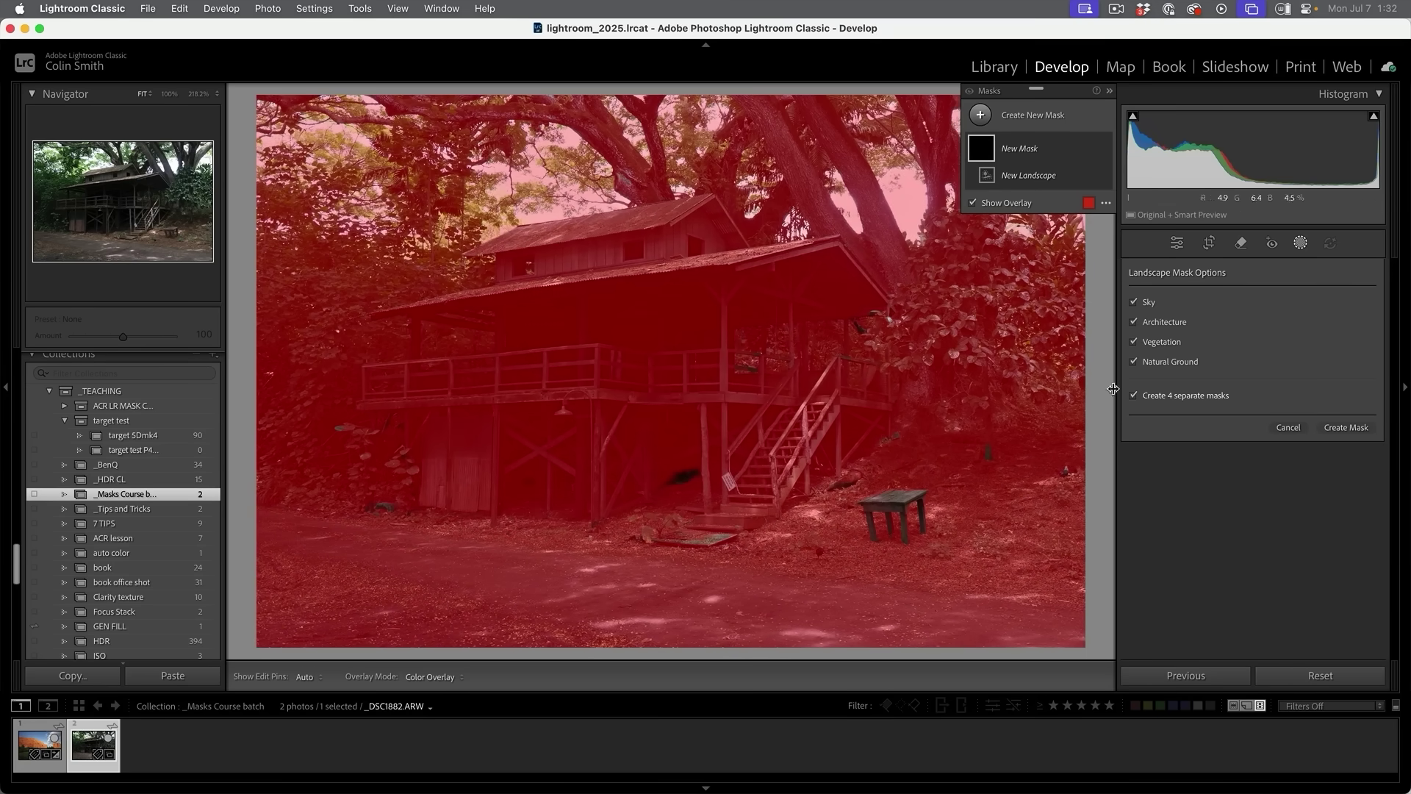
pyautogui.click(1343, 428)
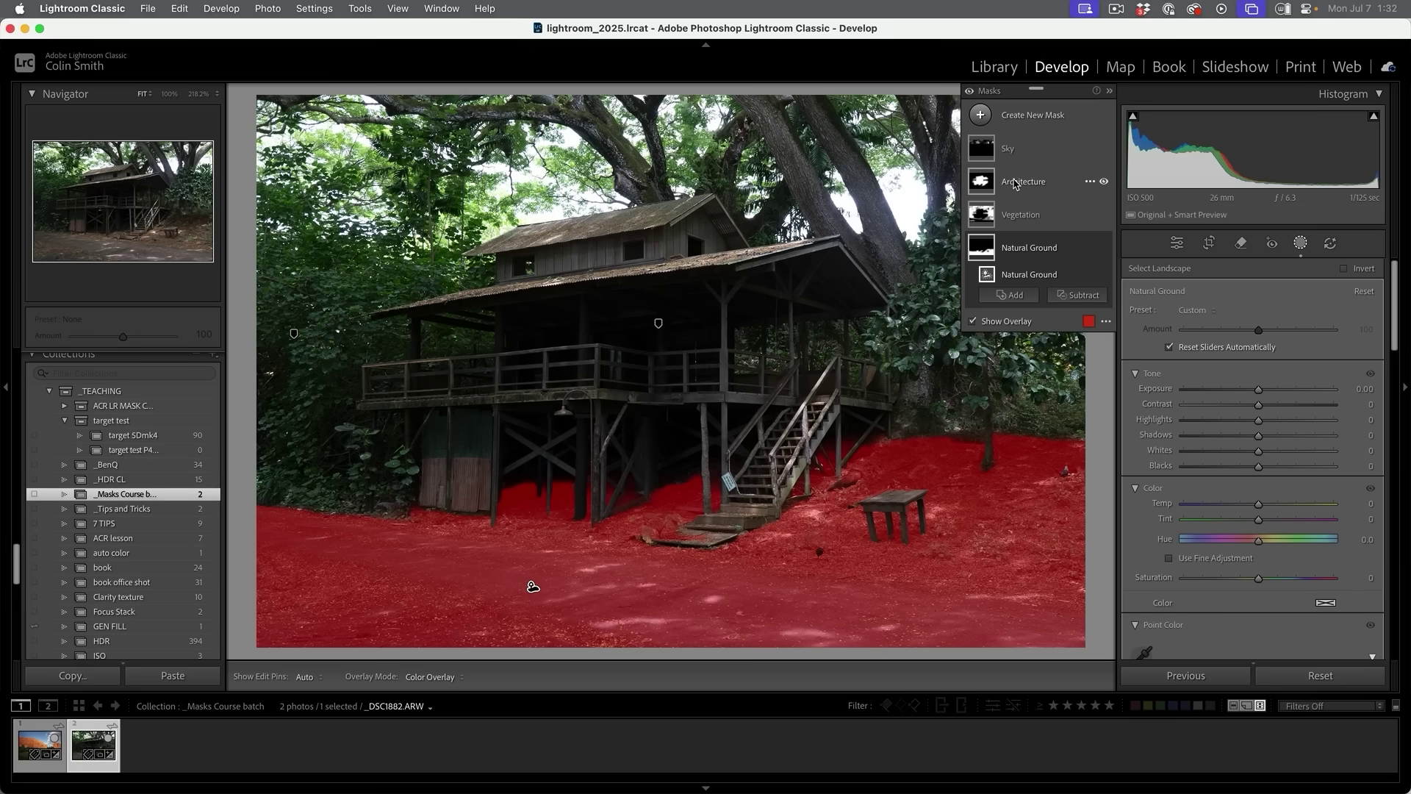
# Brighten the Architecture mask with Shadows 66 and Exposure 0.15.
pyautogui.click(1015, 184)
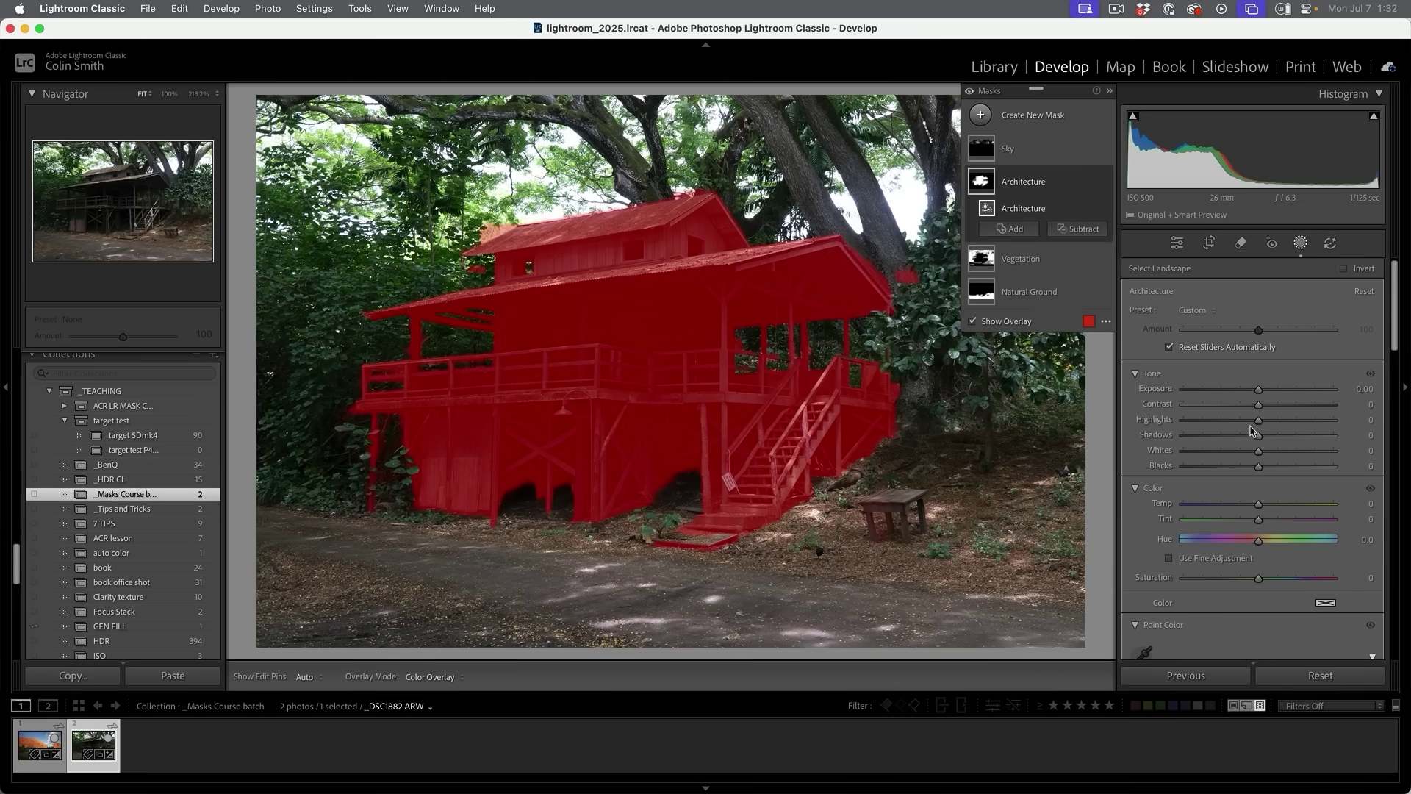
pyautogui.moveTo(1259, 439); pyautogui.dragTo(1289, 439)
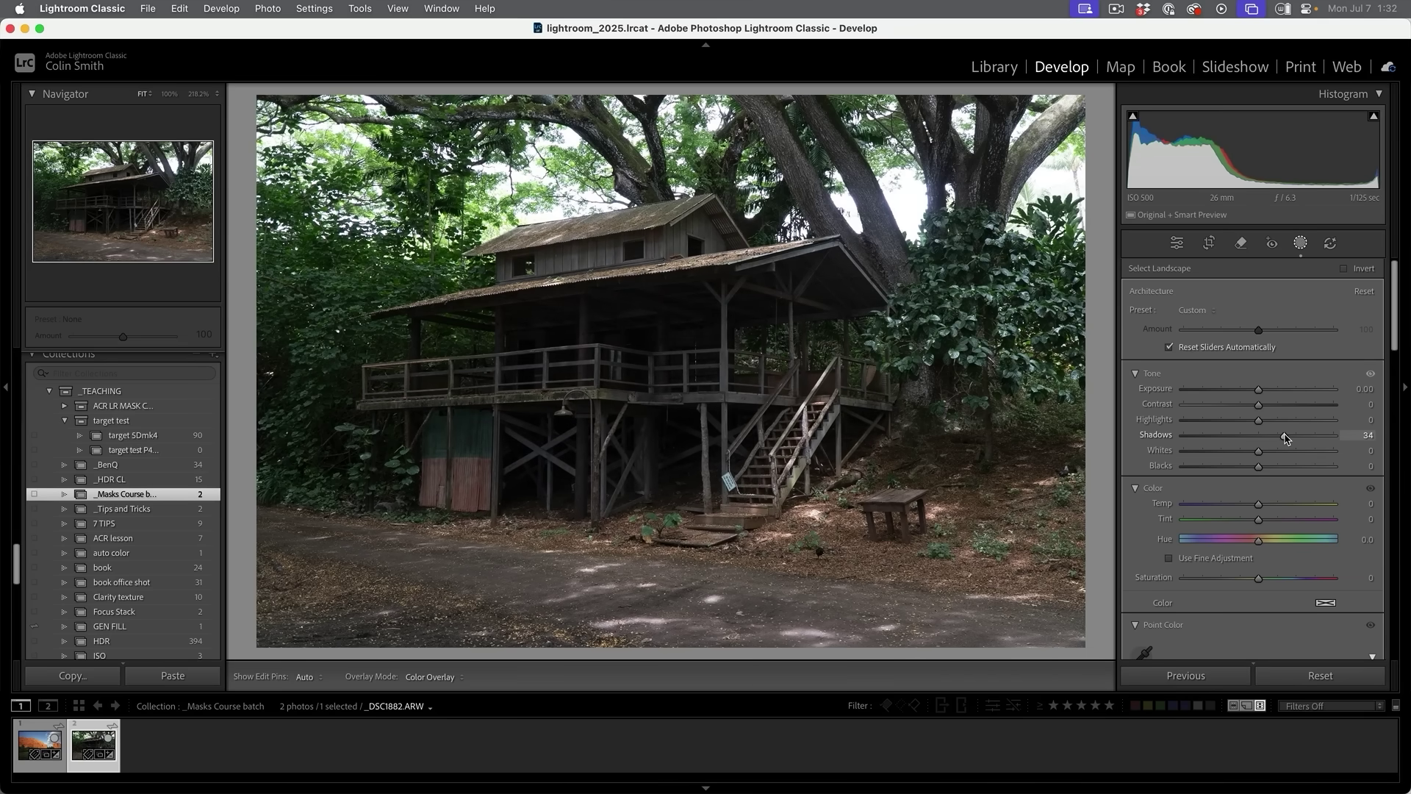
pyautogui.moveTo(1259, 390); pyautogui.dragTo(1263, 394)
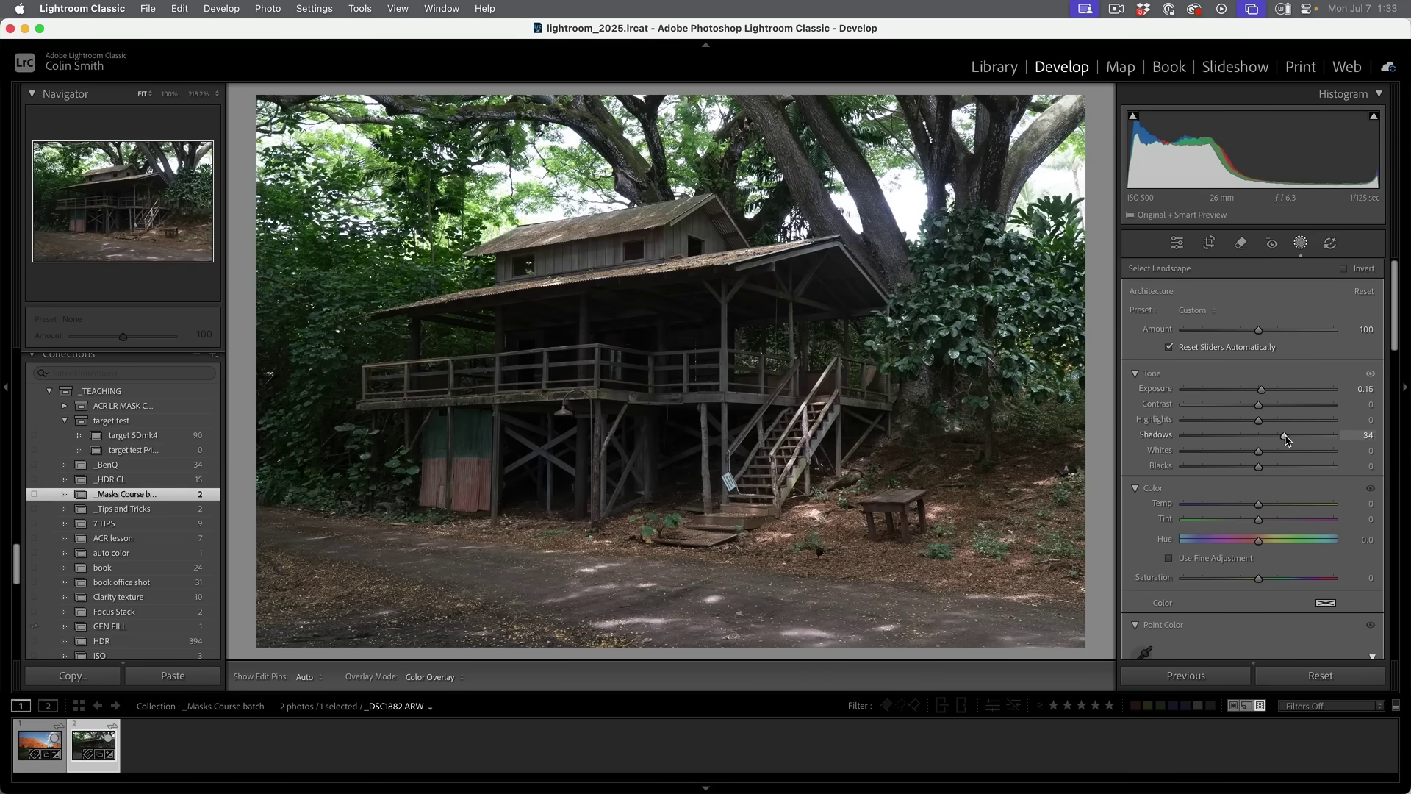
pyautogui.moveTo(1303, 439); pyautogui.dragTo(1310, 438)
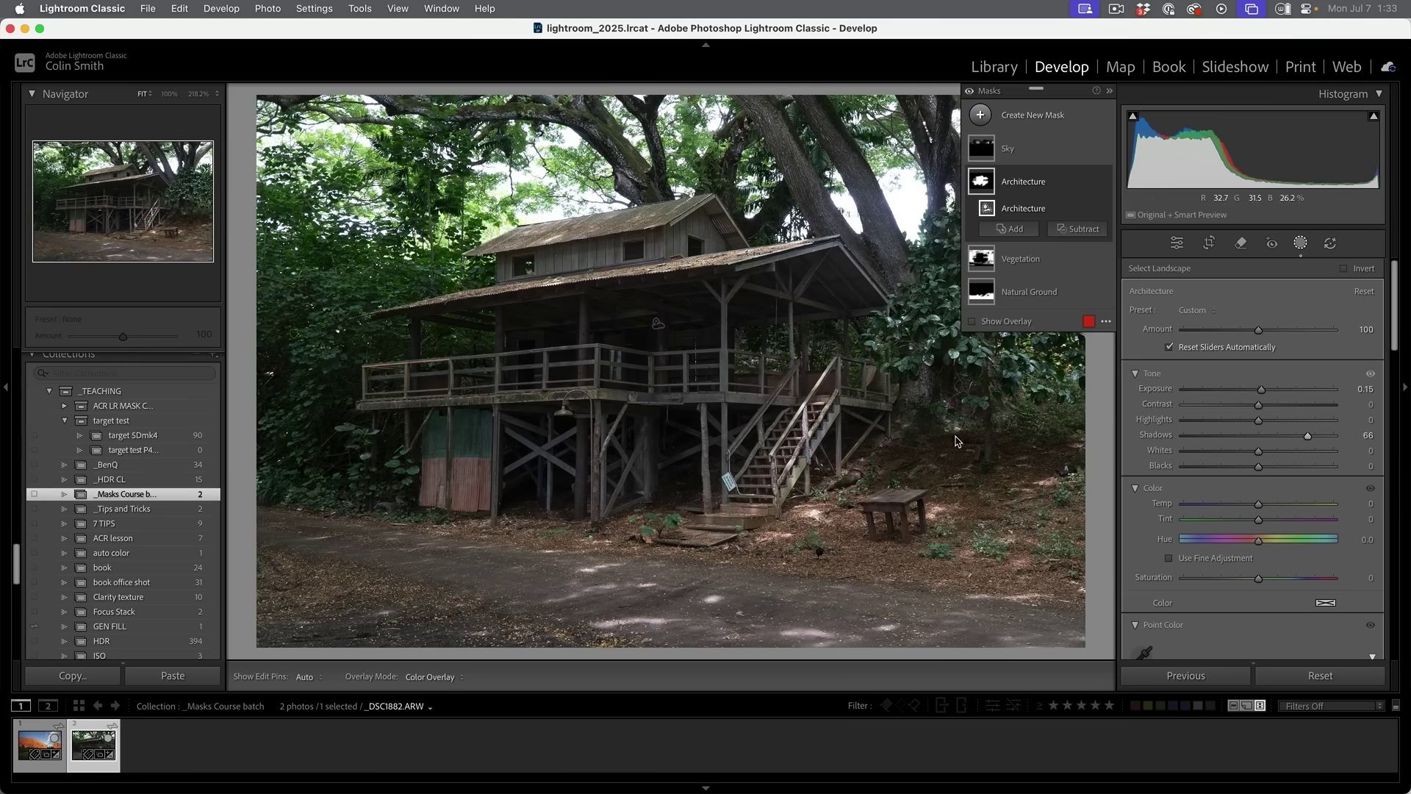
# Reset the Architecture mask's Exposure to its default, comparing the photo before and after.
pyautogui.press('\\')
pyautogui.press('\\')
pyautogui.press('\\')
pyautogui.press('\\')
pyautogui.press('\\')
pyautogui.press('\\')
pyautogui.doubleClick(1261, 389)
pyautogui.press('\\')
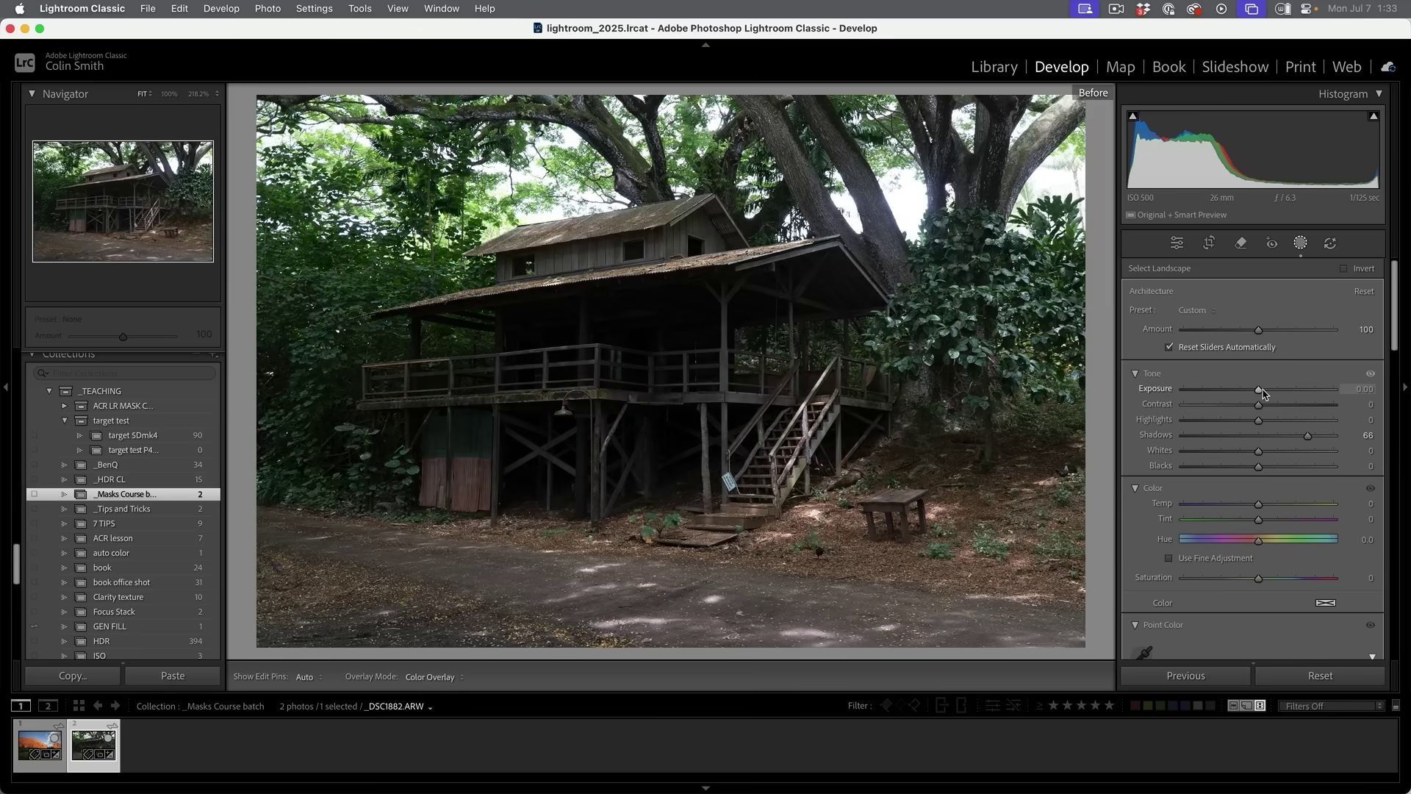
pyautogui.press('\\')
pyautogui.press('\\')
pyautogui.press('\\')
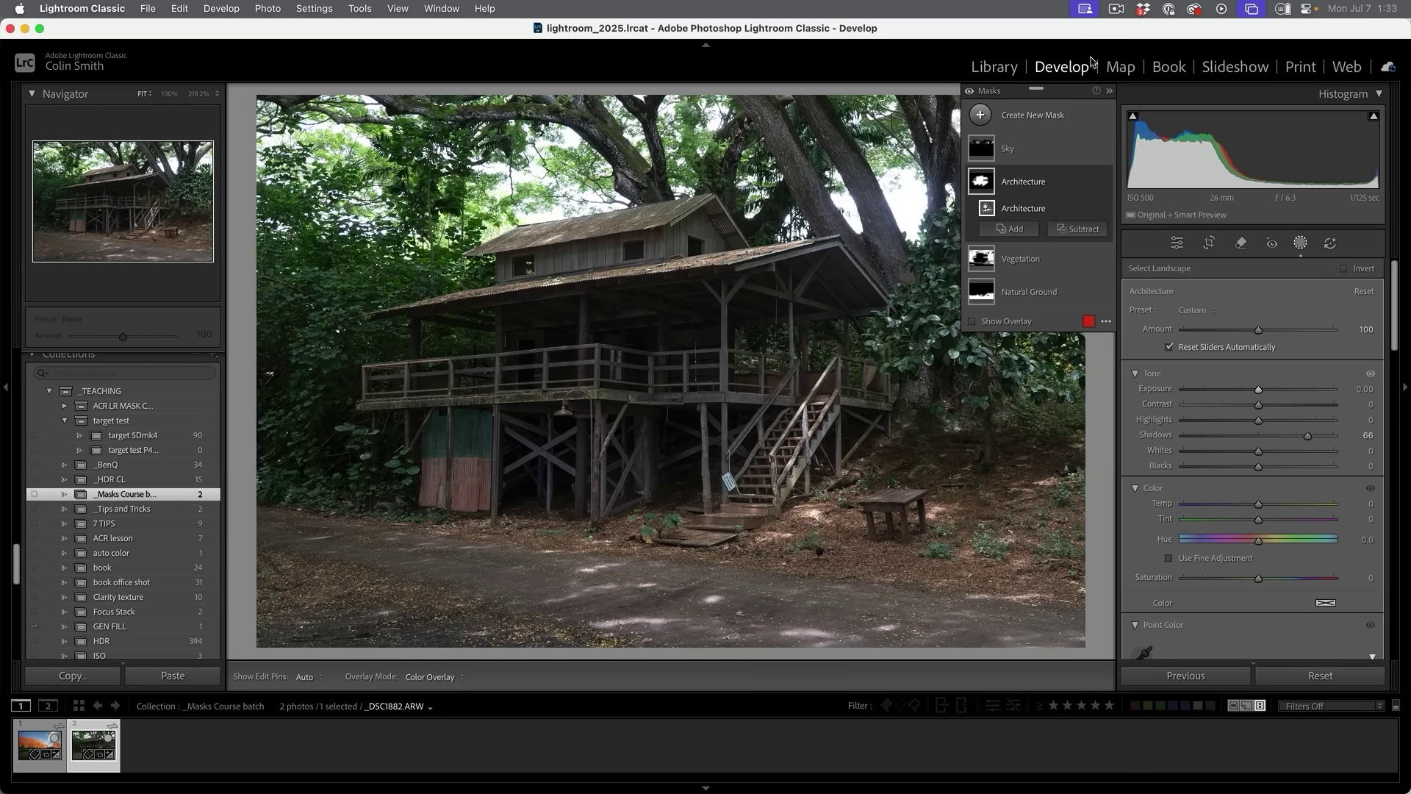
# Dock the floating list of masks and subtract the large tree trunks from the Sky mask with a brush of size 8.
pyautogui.moveTo(1036, 91); pyautogui.dragTo(1036, 91)
pyautogui.moveTo(1167, 215); pyautogui.dragTo(1192, 225)
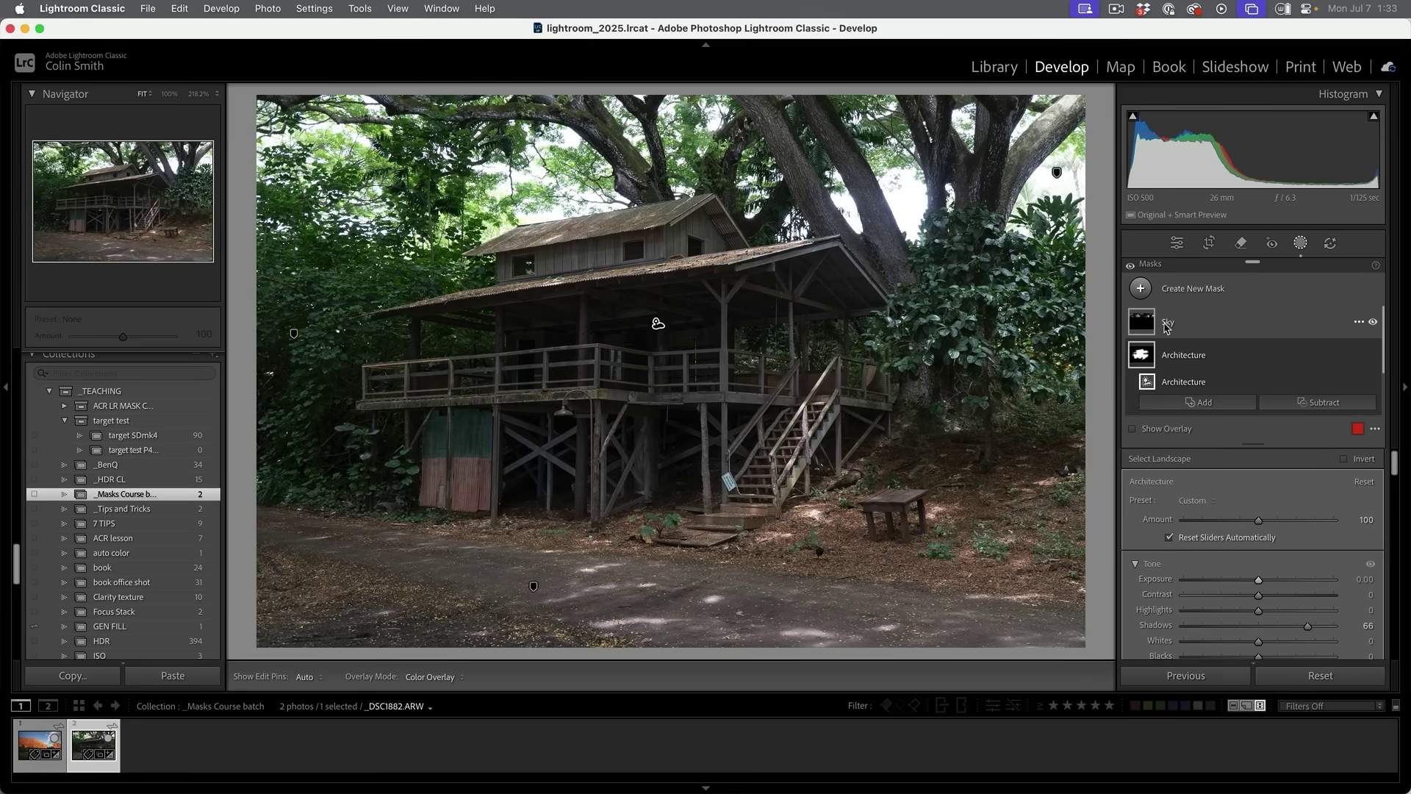
pyautogui.click(1149, 327)
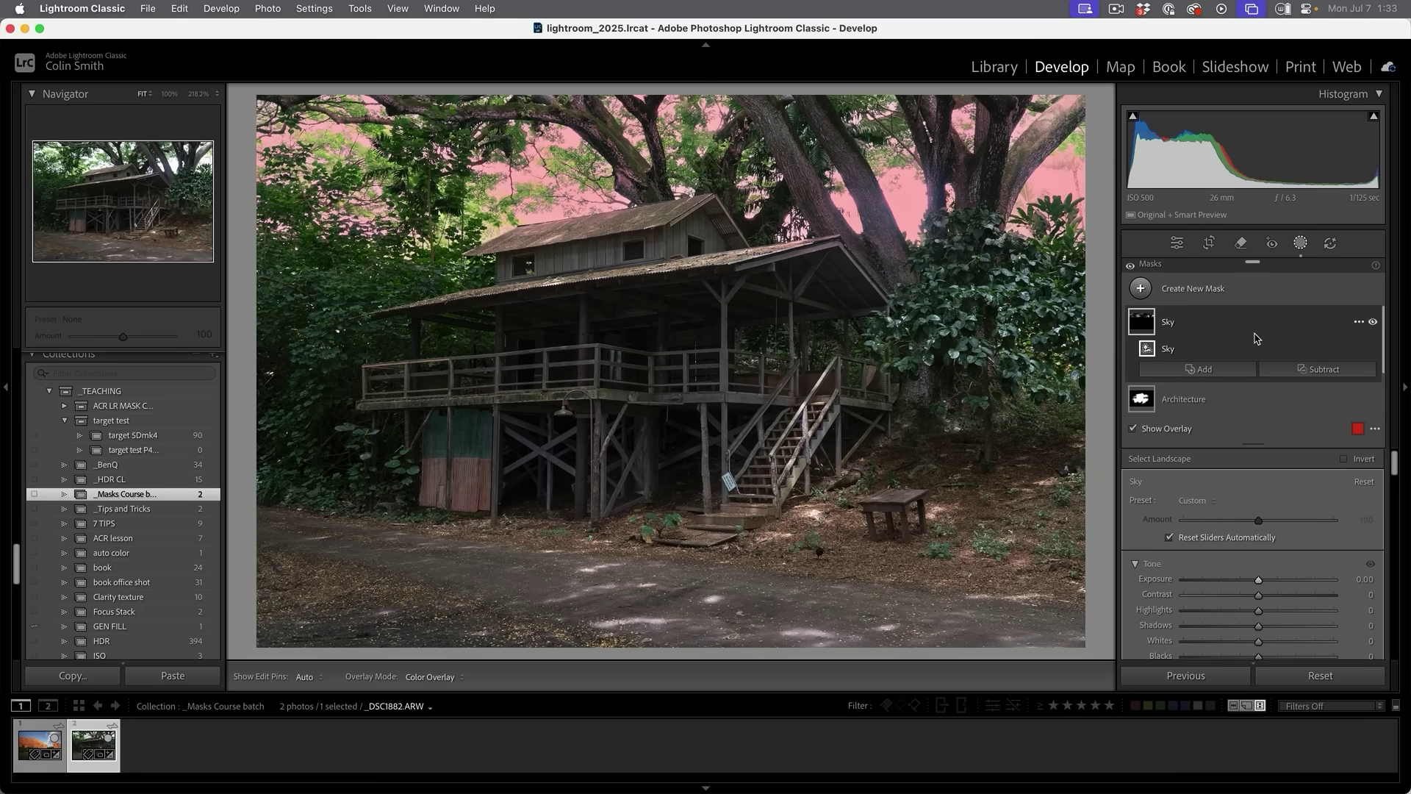
pyautogui.click(1323, 368)
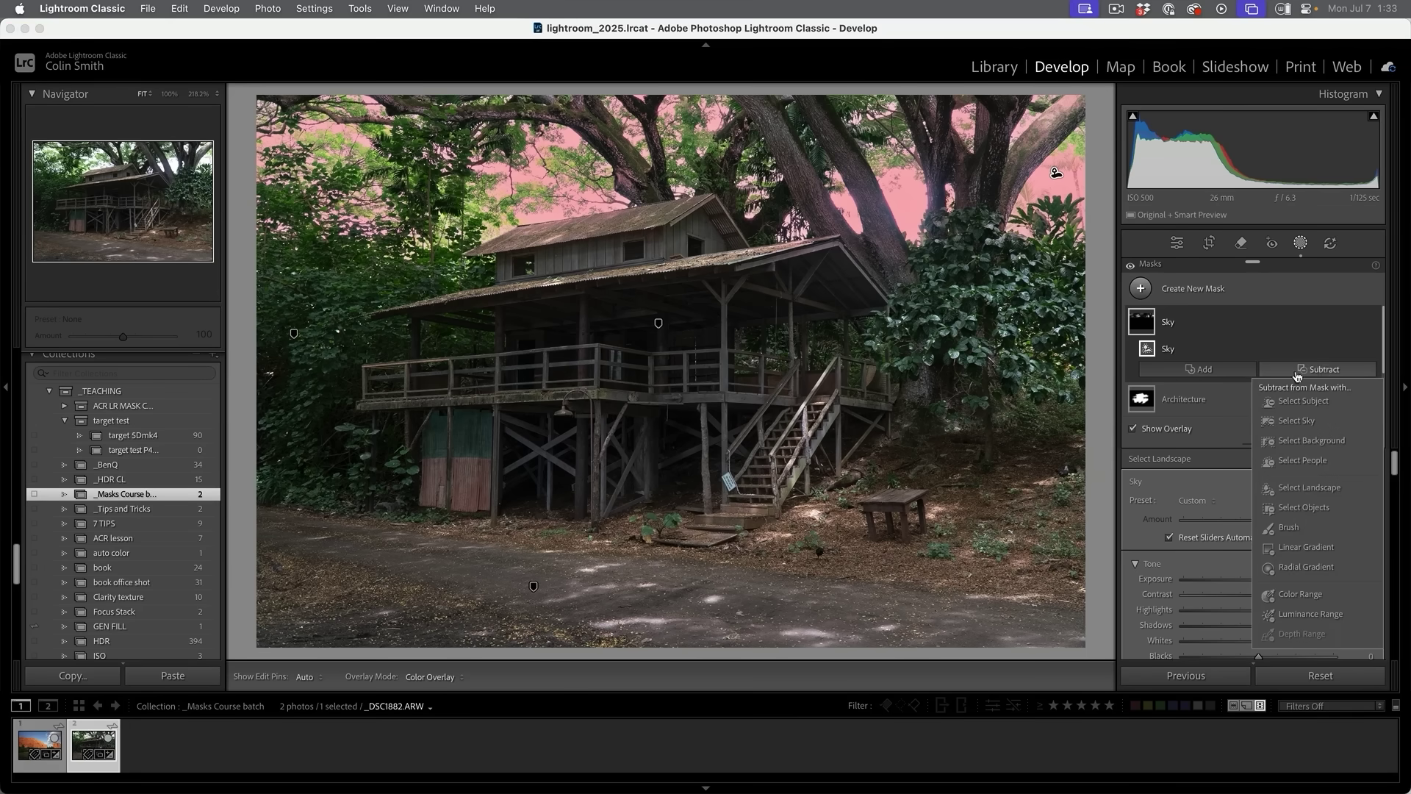
pyautogui.click(1300, 527)
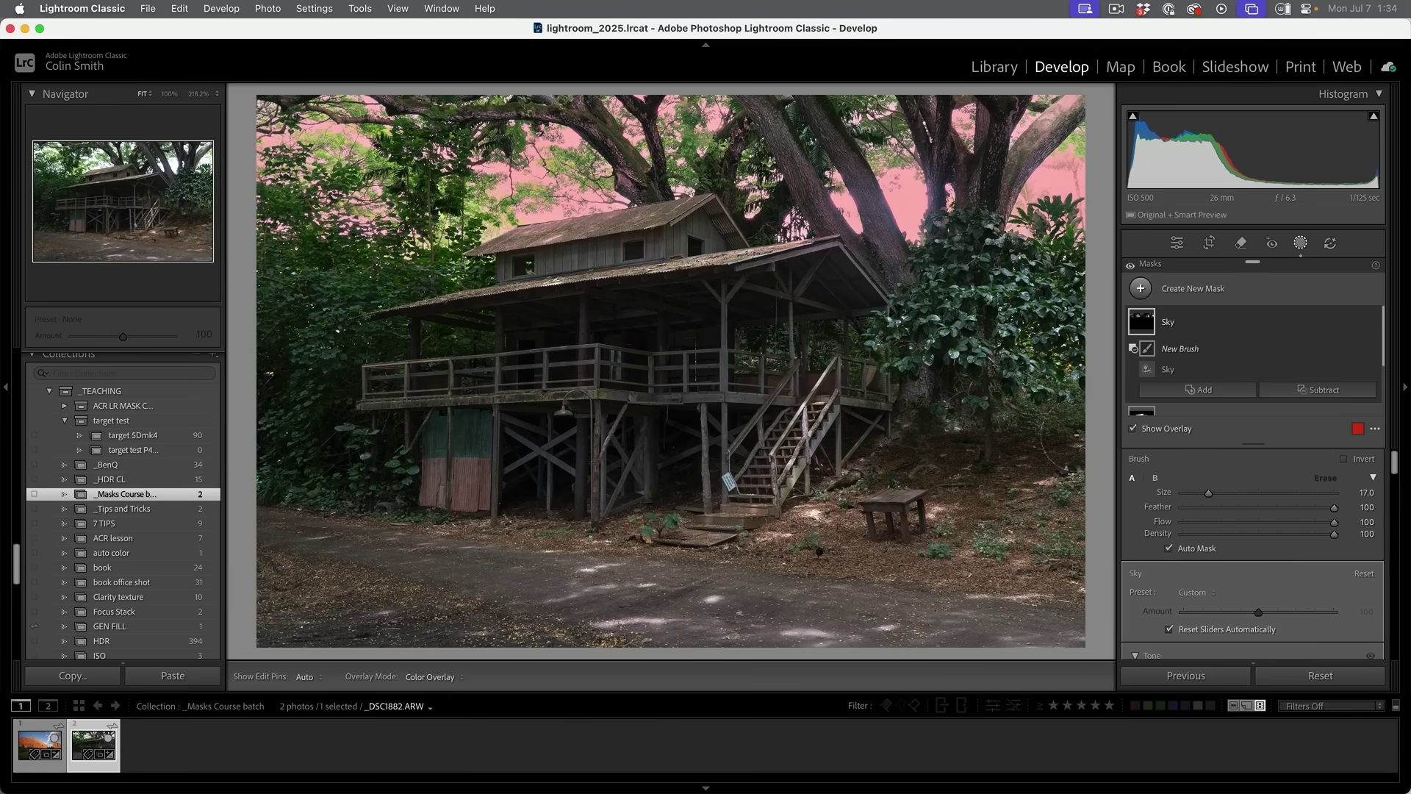
pyautogui.press('[')
pyautogui.press('[')
pyautogui.press('[')
pyautogui.press('[')
pyautogui.press('[')
pyautogui.press('[')
pyautogui.press('[')
pyautogui.press('[')
pyautogui.press('[')
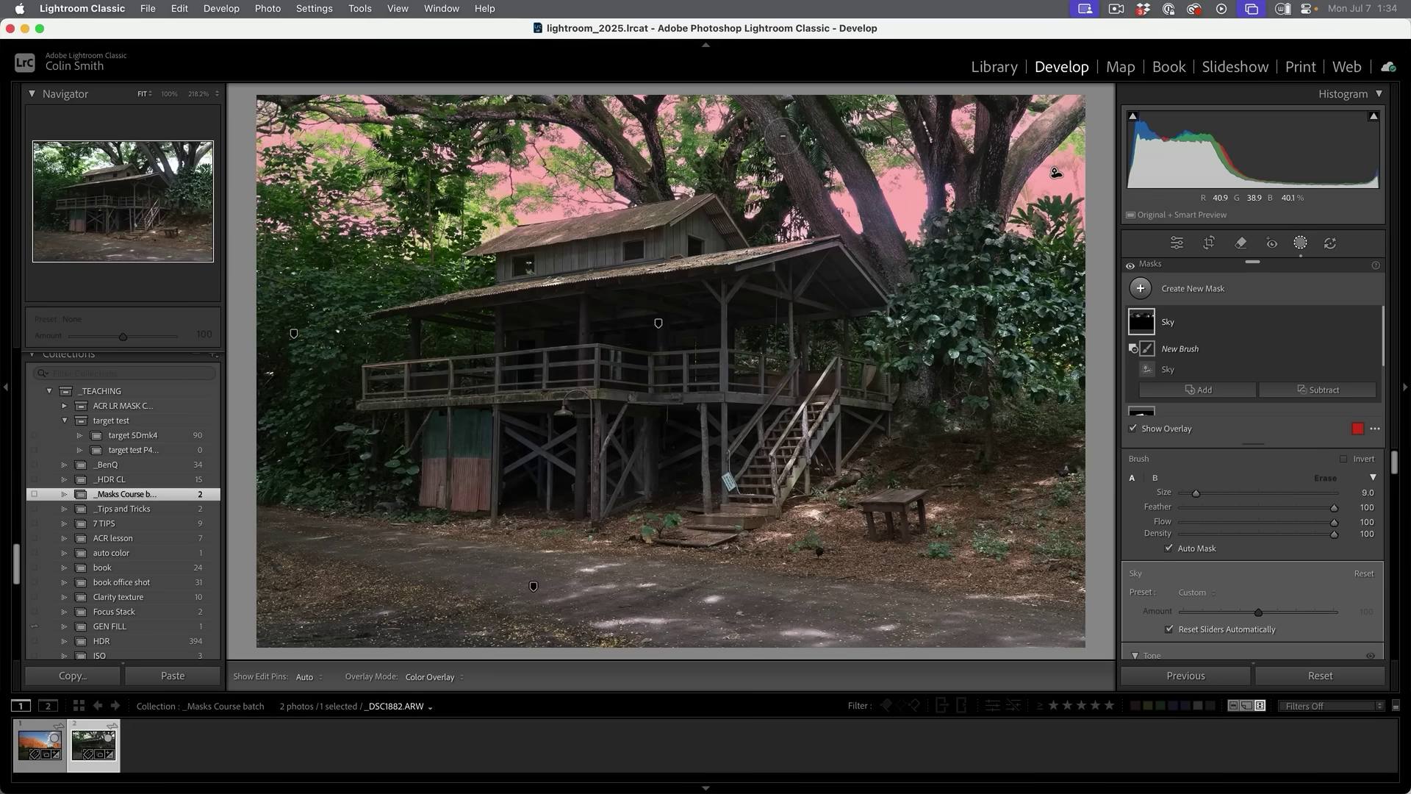
pyautogui.press('h')
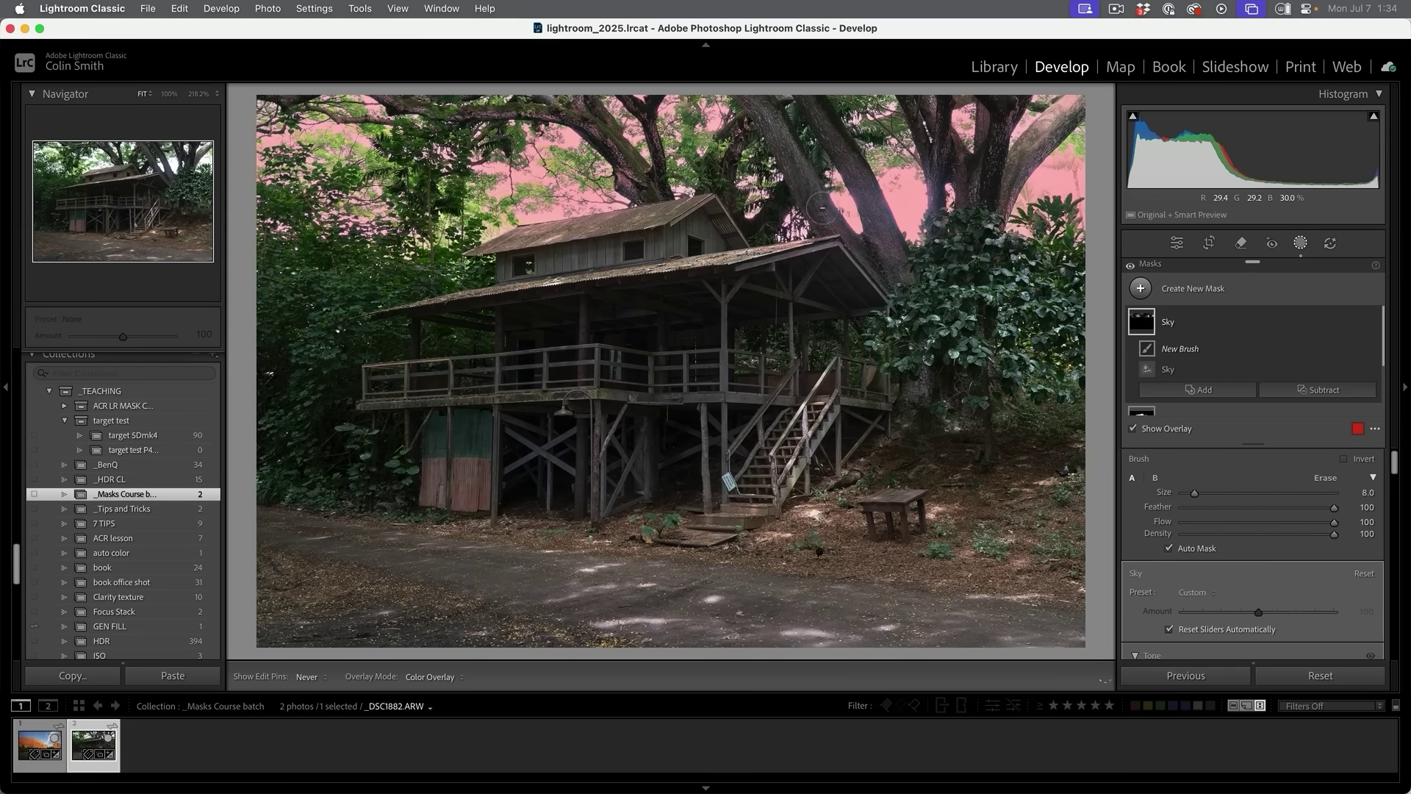
pyautogui.moveTo(903, 294); pyautogui.dragTo(894, 269)
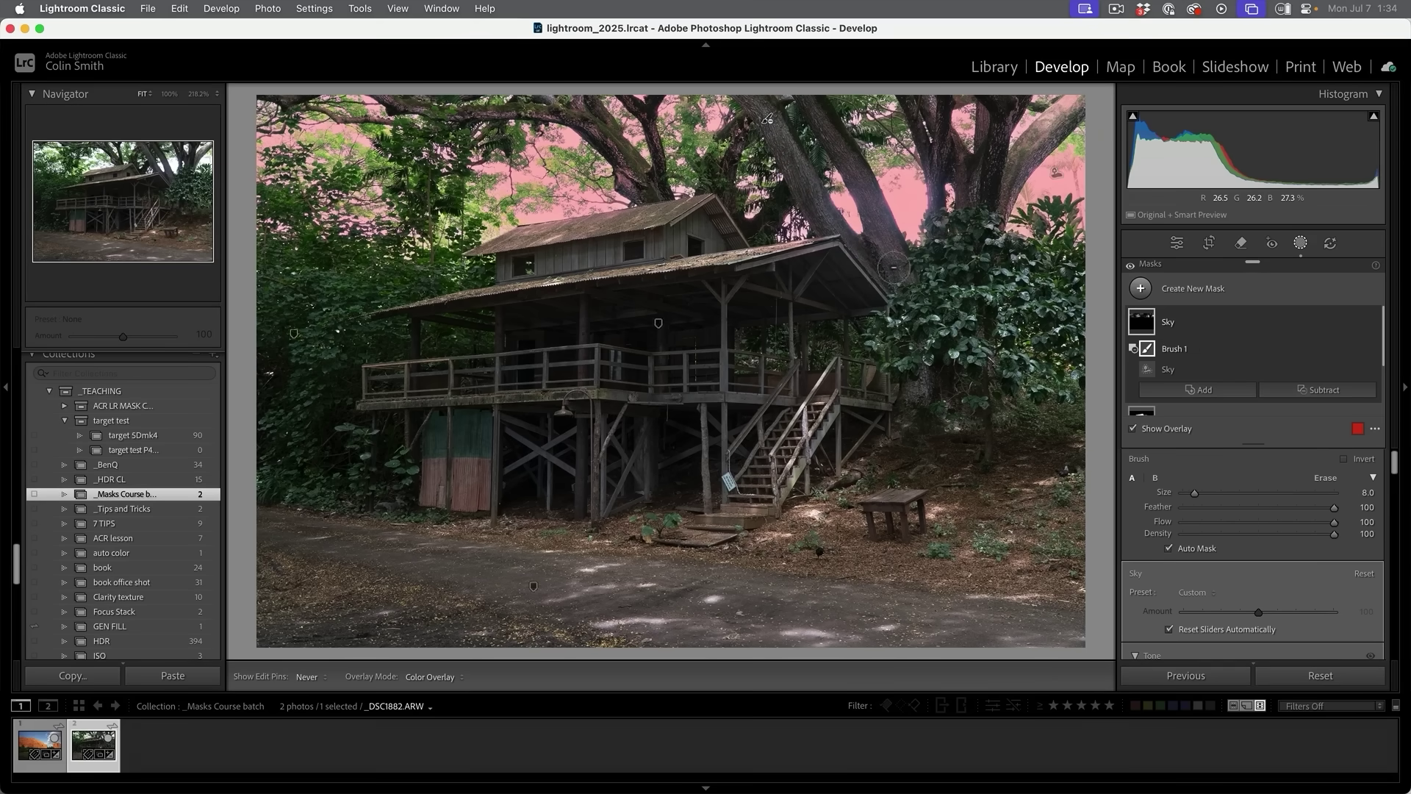
# Toggle the mask edit pins while inspecting the Sky mask's overlay around the tree trunks.
pyautogui.press('h')
pyautogui.press('h')
pyautogui.press('h')
pyautogui.press('h')
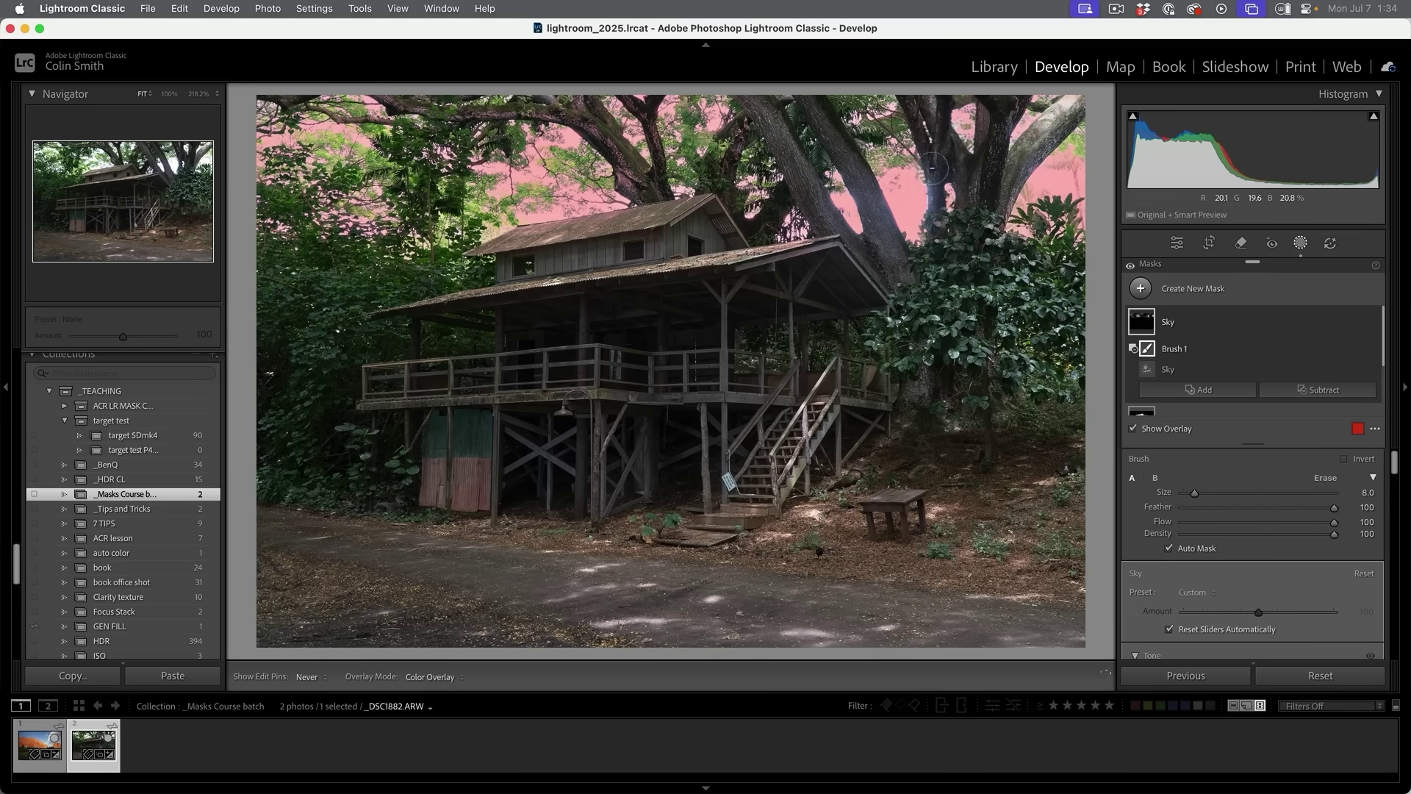
pyautogui.press('h')
pyautogui.press('h')
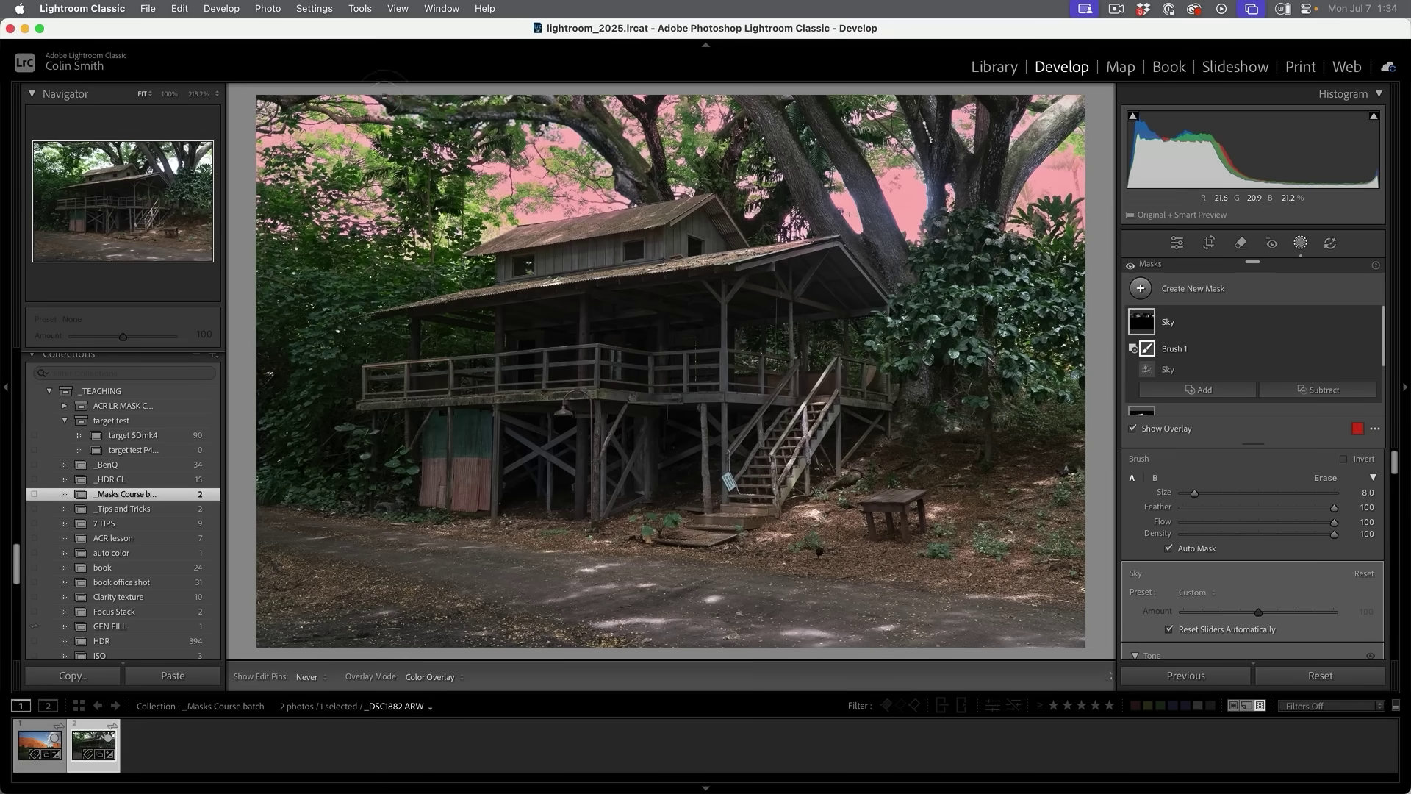
pyautogui.press('h')
pyautogui.press('h')
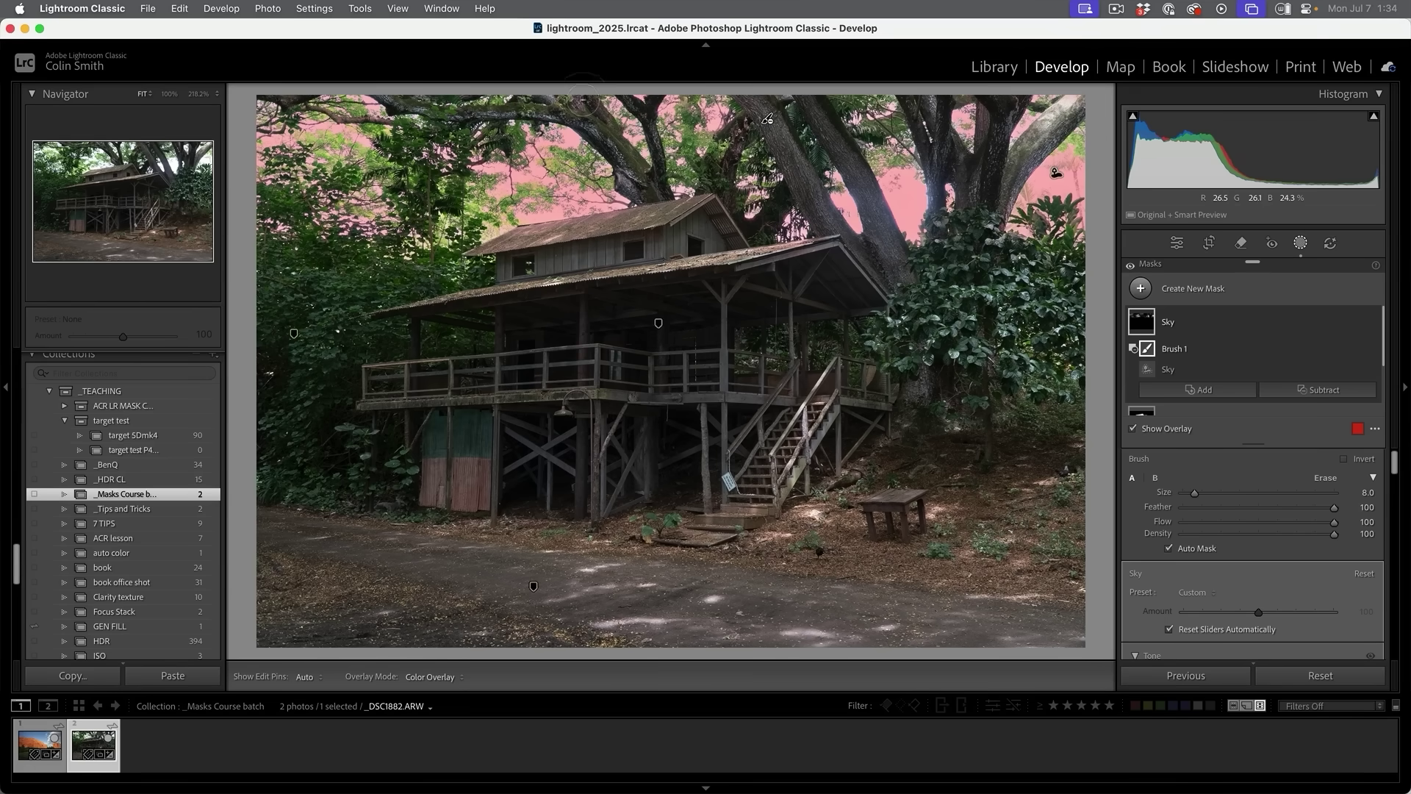
pyautogui.press('h')
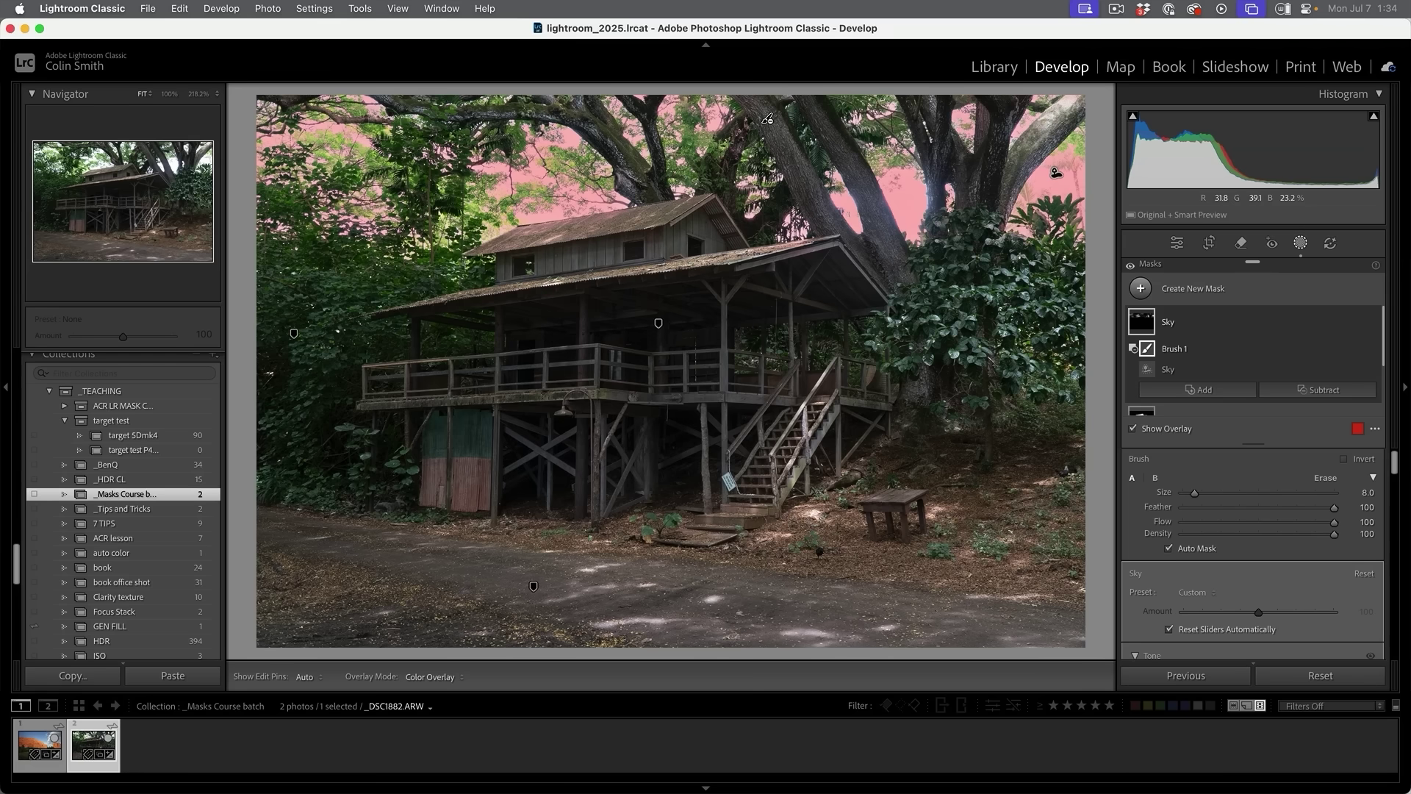
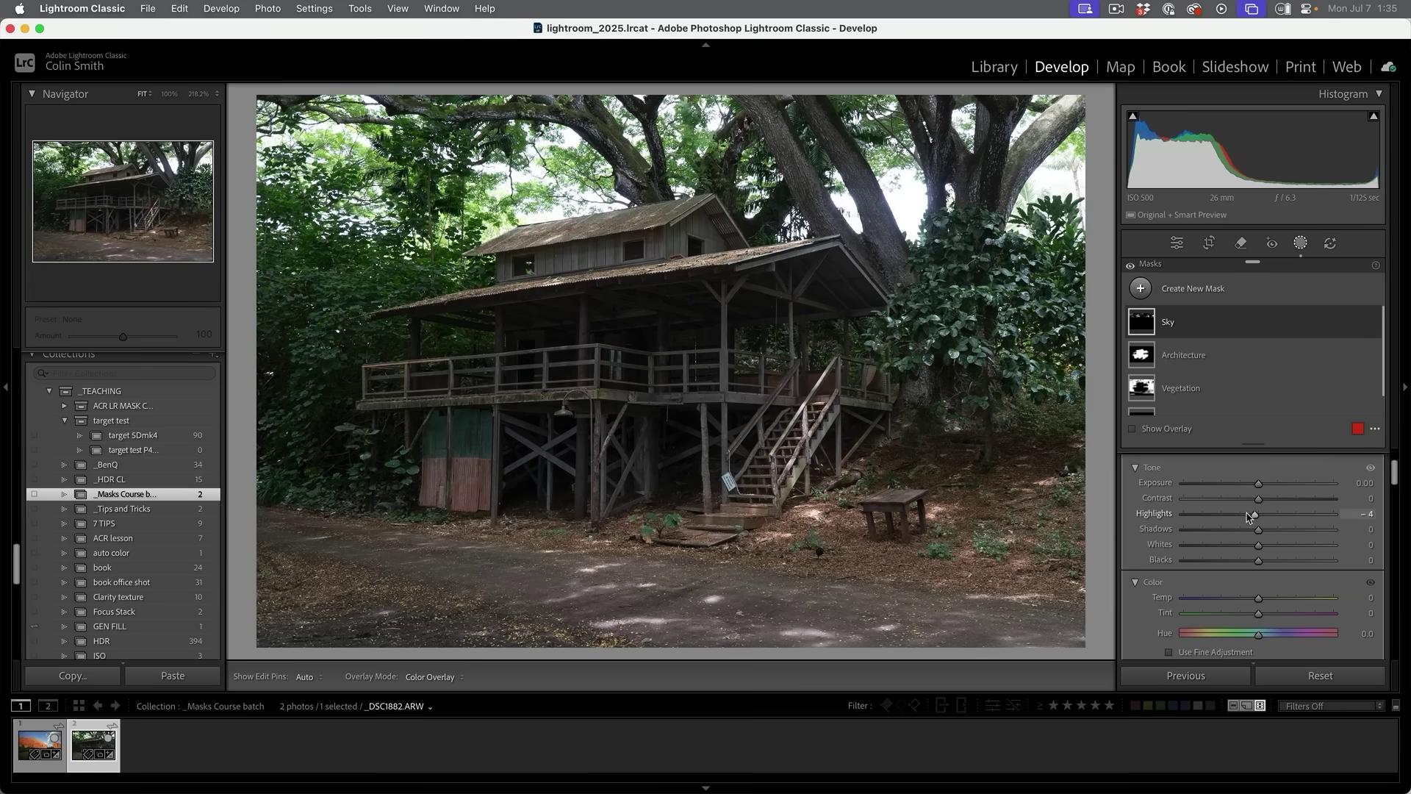
# Lower the Sky mask's Highlights to -69, trying out slight Temp and Exposure changes.
pyautogui.moveTo(1256, 517); pyautogui.dragTo(1211, 522)
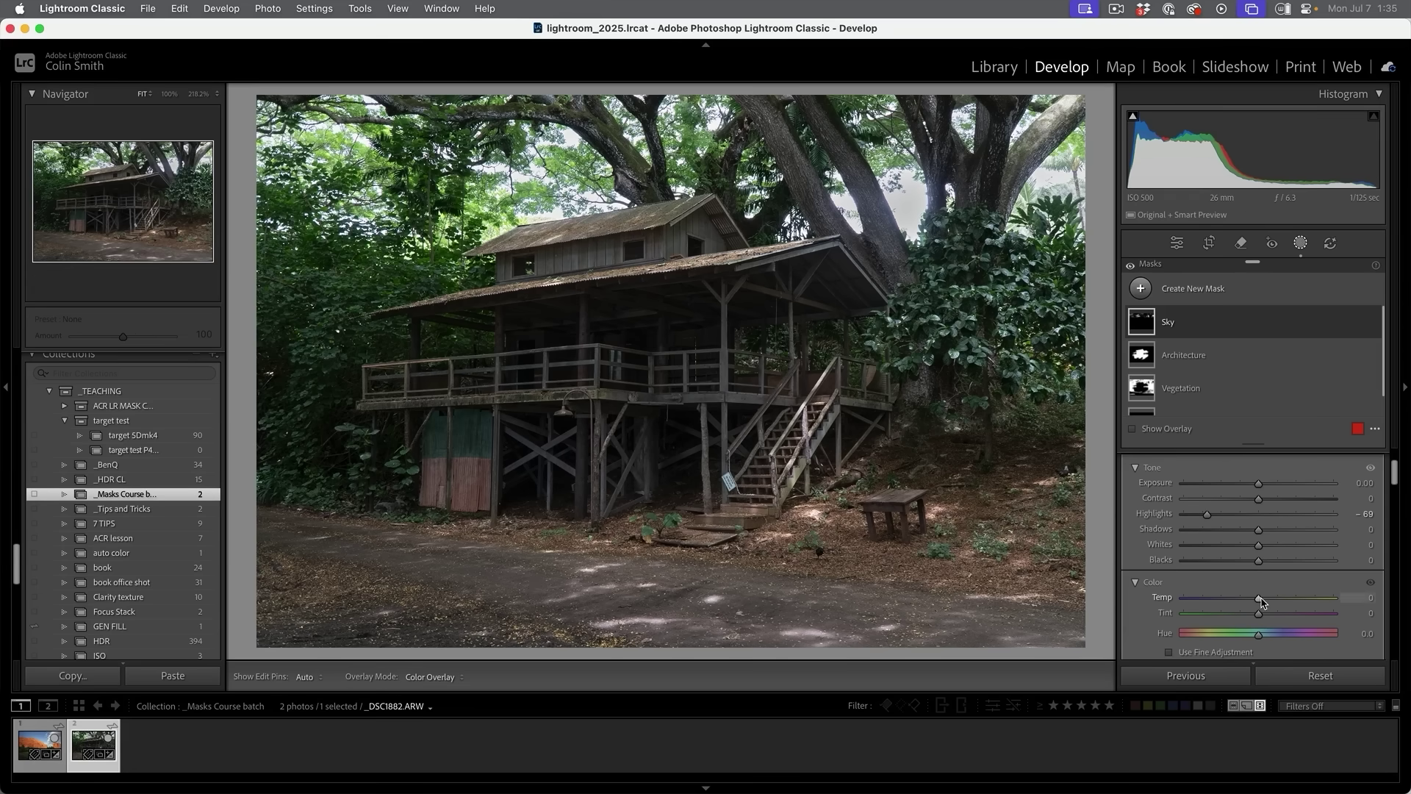
pyautogui.moveTo(1260, 600)
pyautogui.mouseDown()
pyautogui.moveTo(1182, 601)
pyautogui.moveTo(1262, 603)
pyautogui.mouseUp()
pyautogui.moveTo(1260, 485)
pyautogui.mouseDown()
pyautogui.moveTo(1224, 487)
pyautogui.moveTo(1258, 486)
pyautogui.mouseUp()
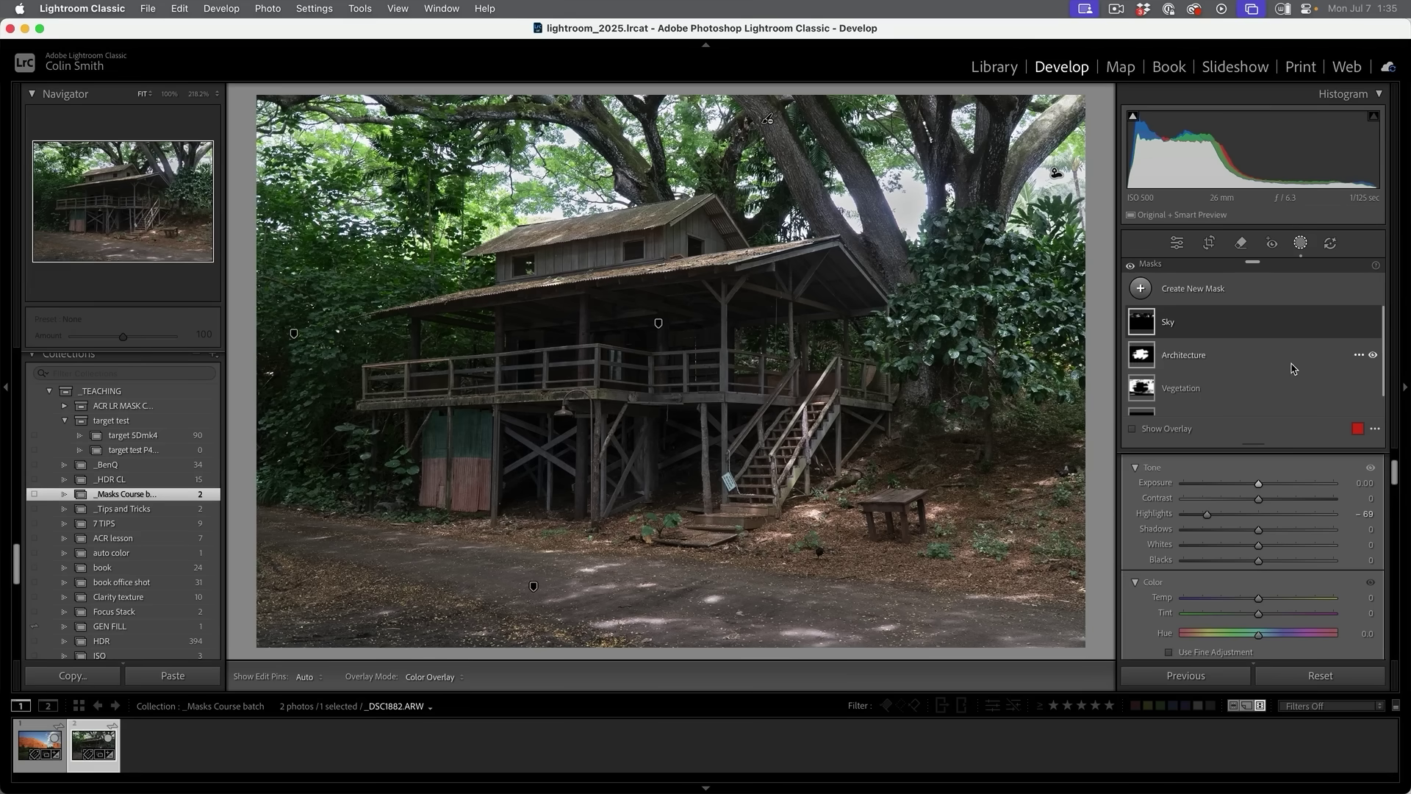
# Adjust the Vegetation mask to Highlights -45 and Shadows 16.
pyautogui.scroll(-1, 1294, 369)
pyautogui.scroll(1, 1291, 368)
pyautogui.moveTo(1151, 327)
pyautogui.scroll(-1, 1178, 390)
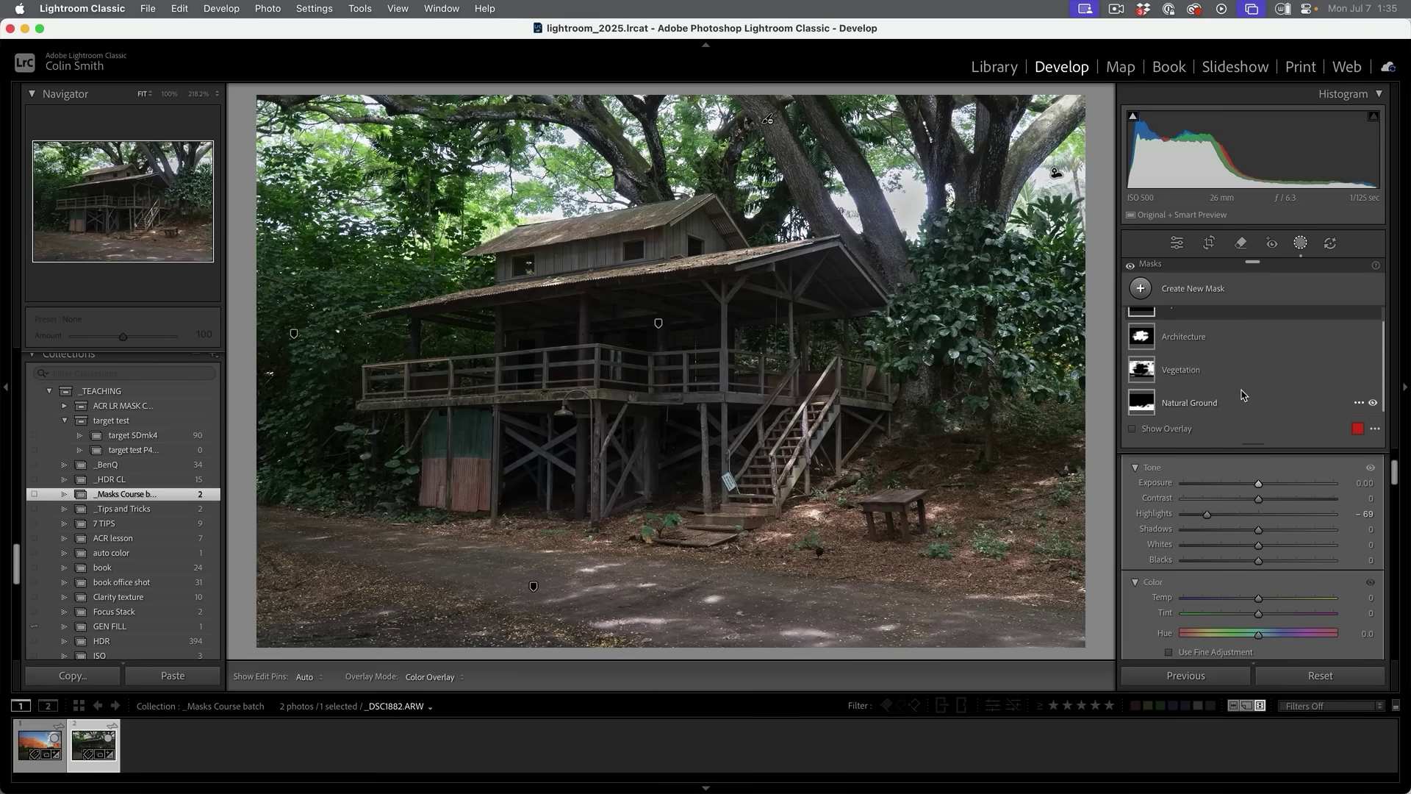
pyautogui.click(1173, 369)
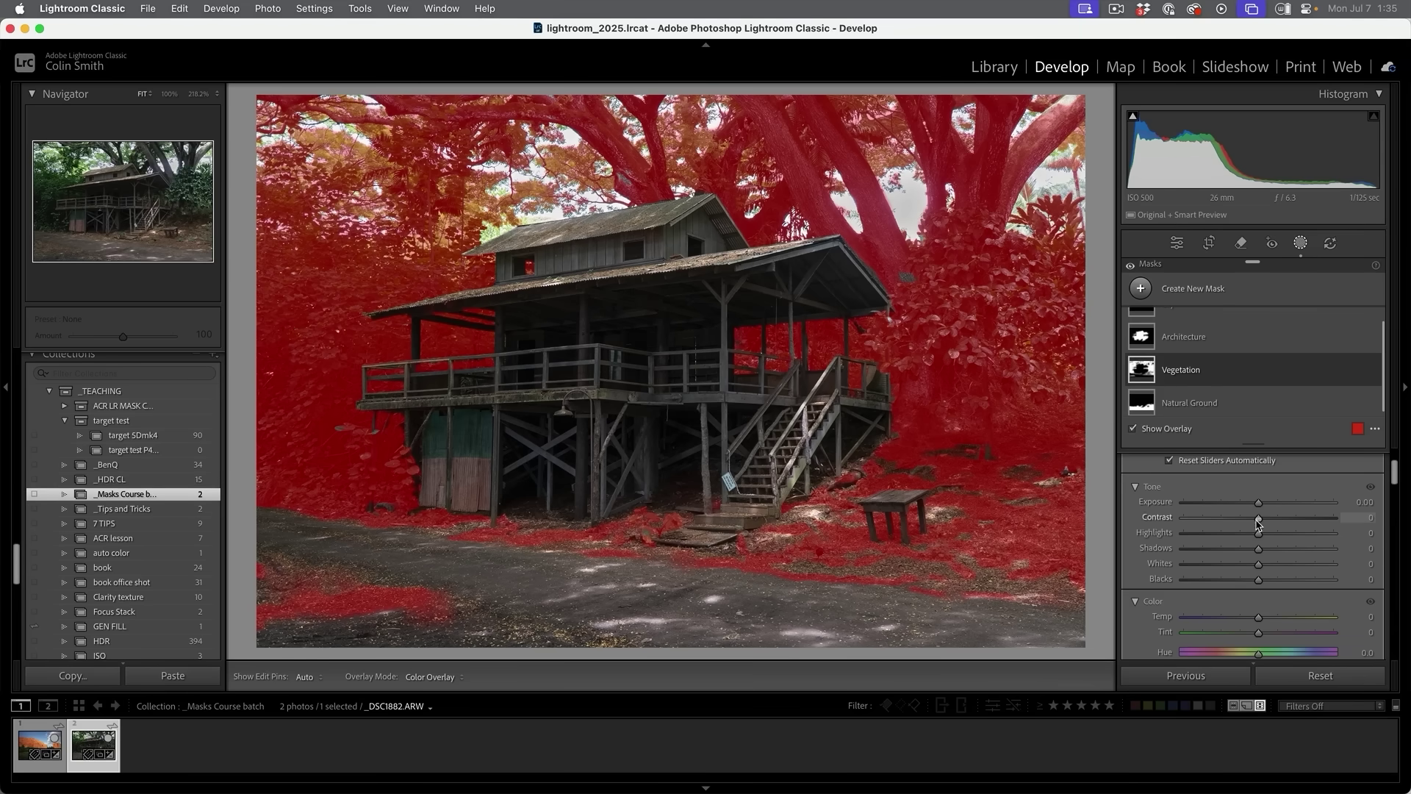
pyautogui.moveTo(1260, 537); pyautogui.dragTo(1225, 535)
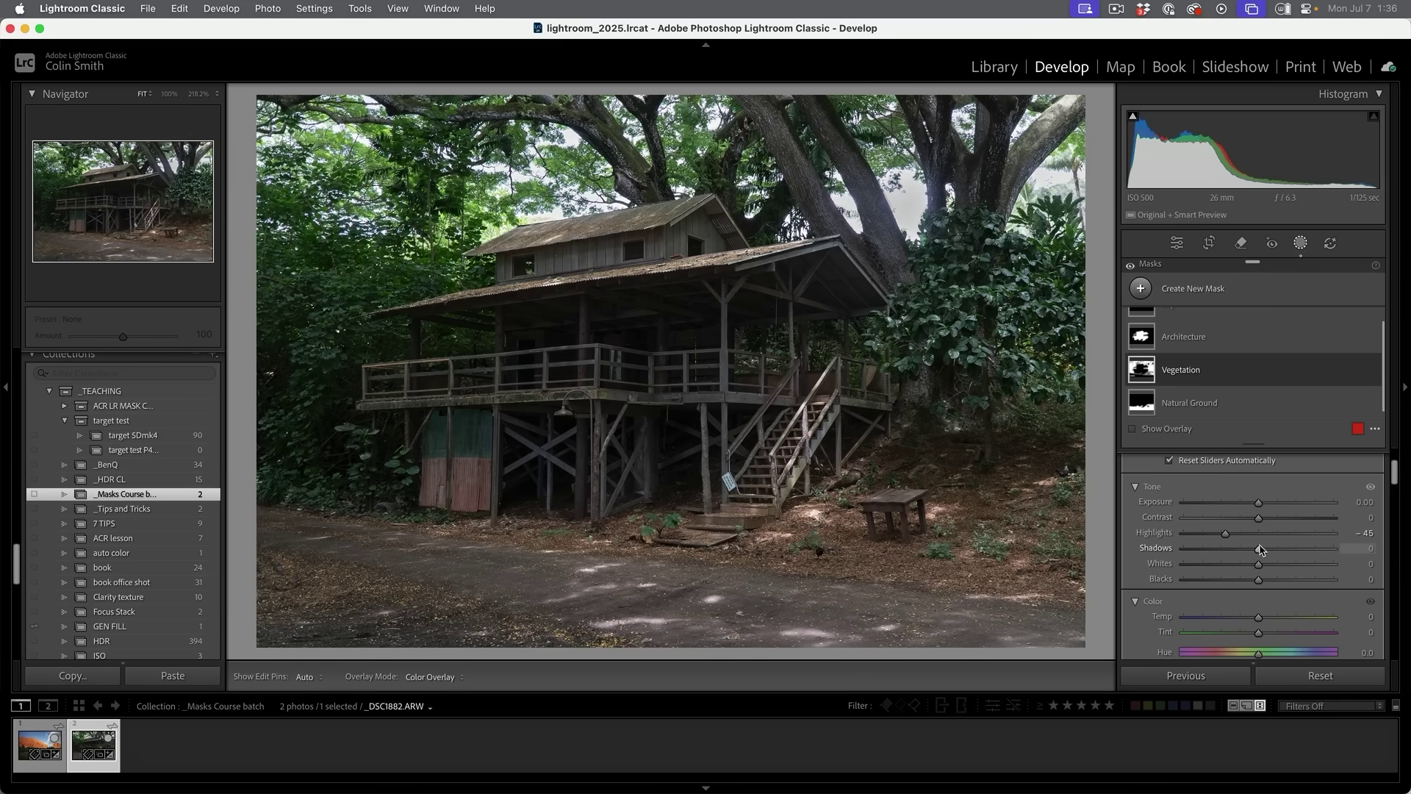
pyautogui.moveTo(1273, 550); pyautogui.dragTo(1274, 550)
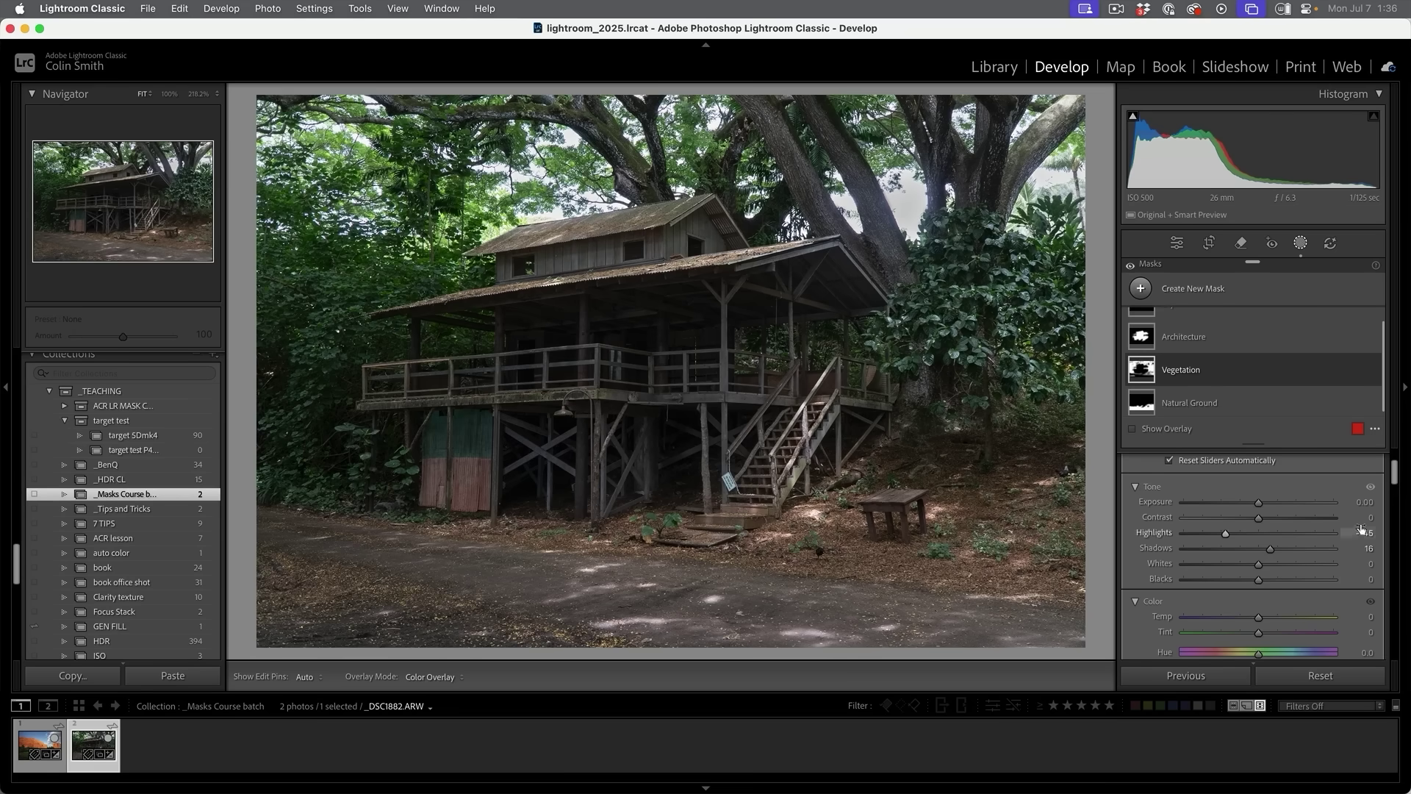
# Fine-tune the Saturation of the Vegetation mask with a very slight change.
pyautogui.scroll(-3, 1397, 480)
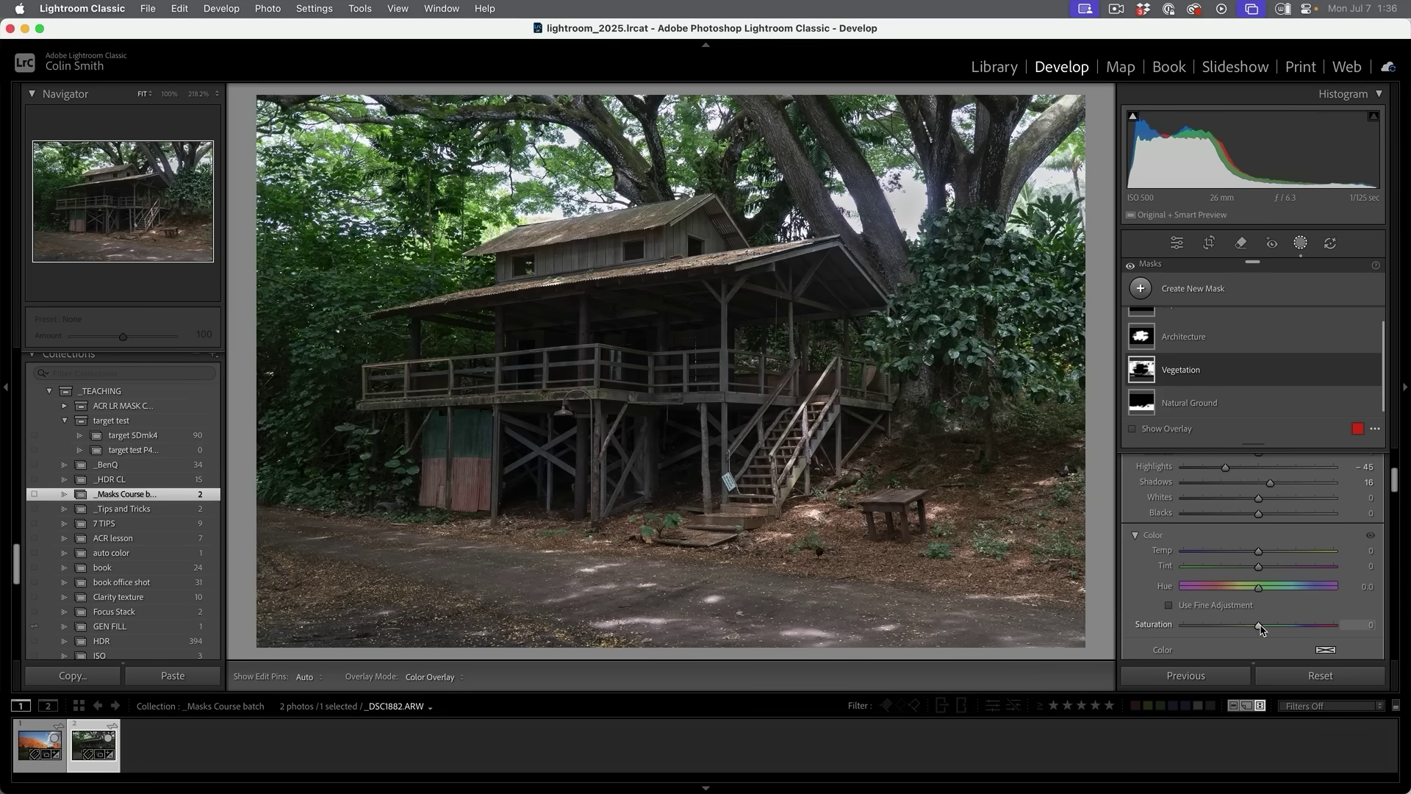
pyautogui.moveTo(1266, 627); pyautogui.dragTo(1267, 628)
# Hide the Natural Ground mask's overlay and set that mask's Highlights to -45 and Exposure to -0.26.
pyautogui.click(1196, 406)
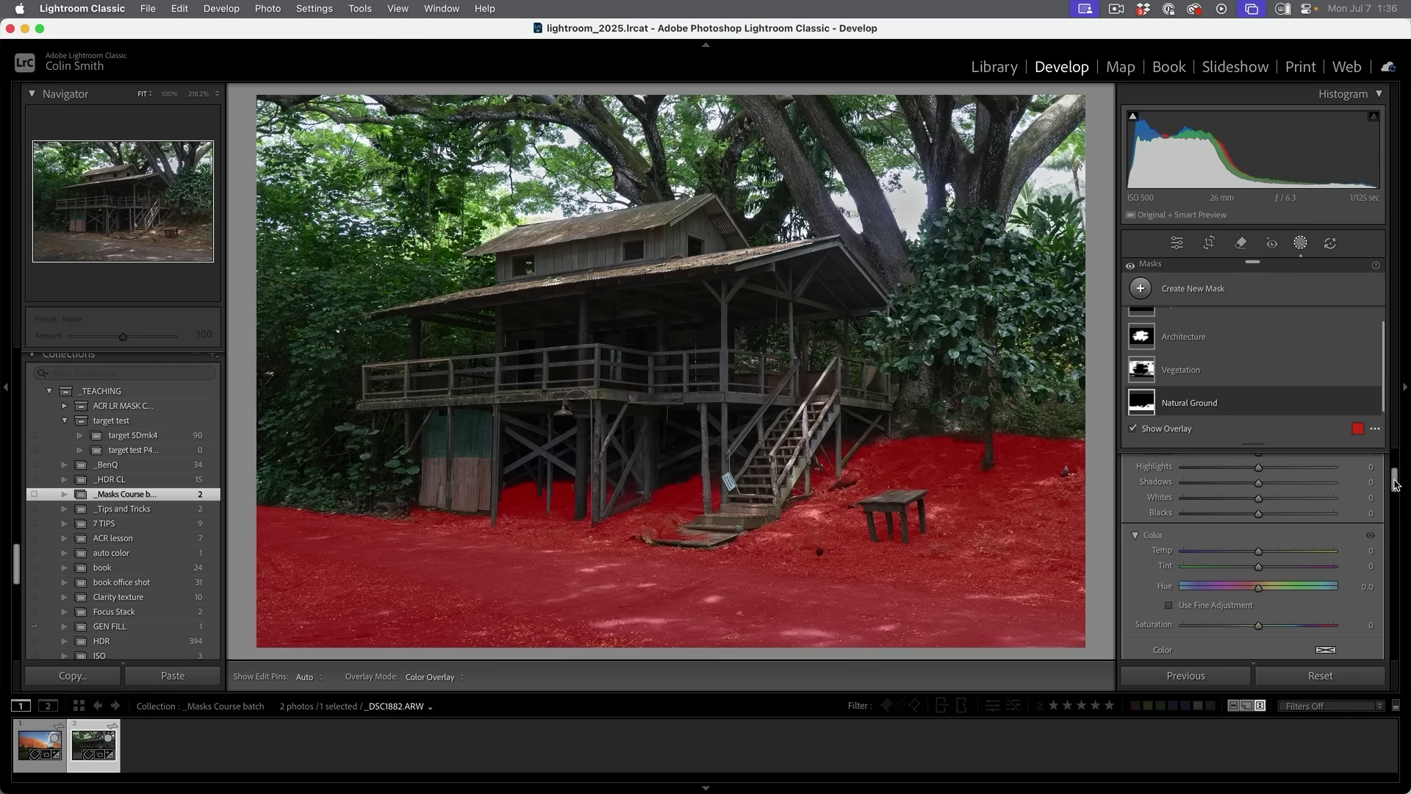
pyautogui.moveTo(1396, 482); pyautogui.dragTo(1397, 464)
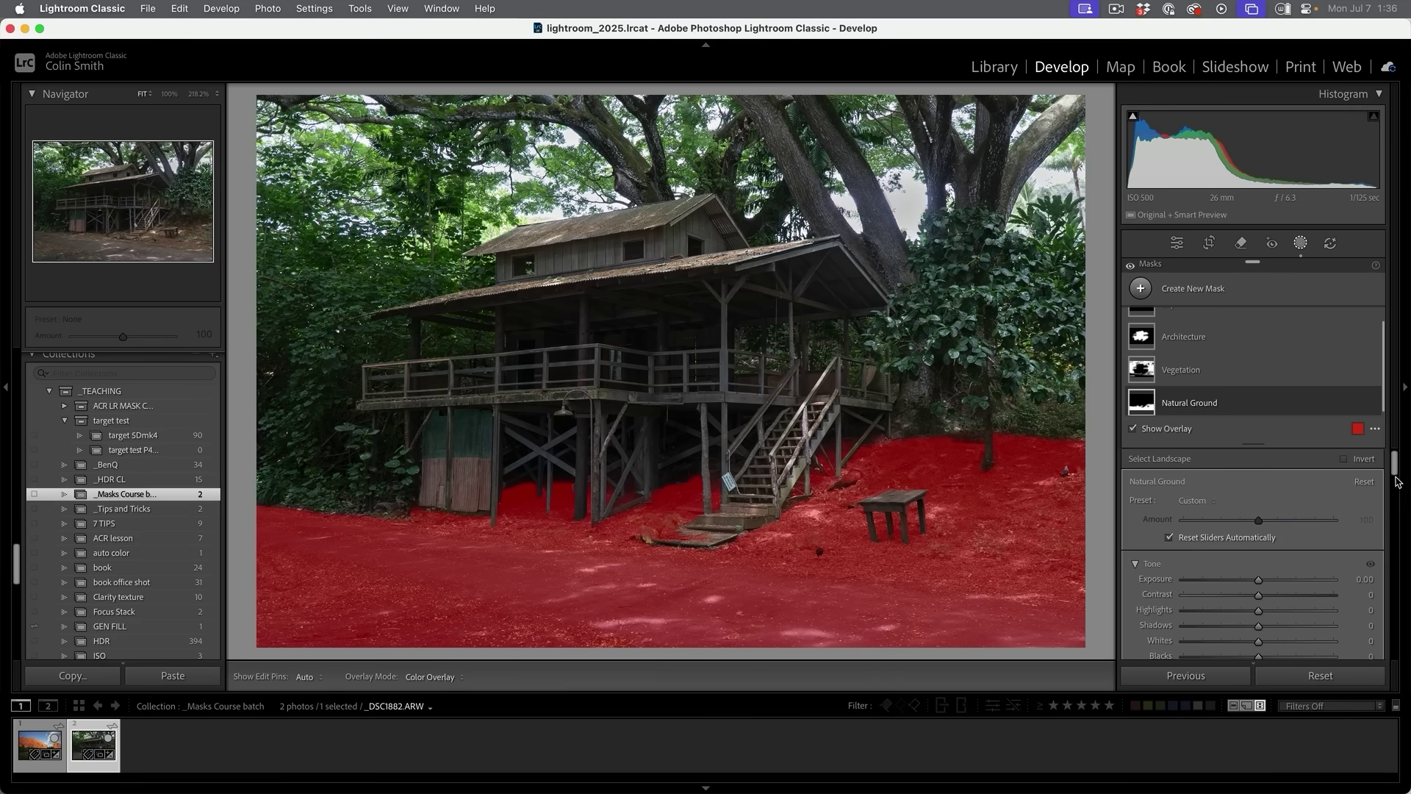
pyautogui.press('o')
pyautogui.moveTo(1260, 611); pyautogui.dragTo(1230, 614)
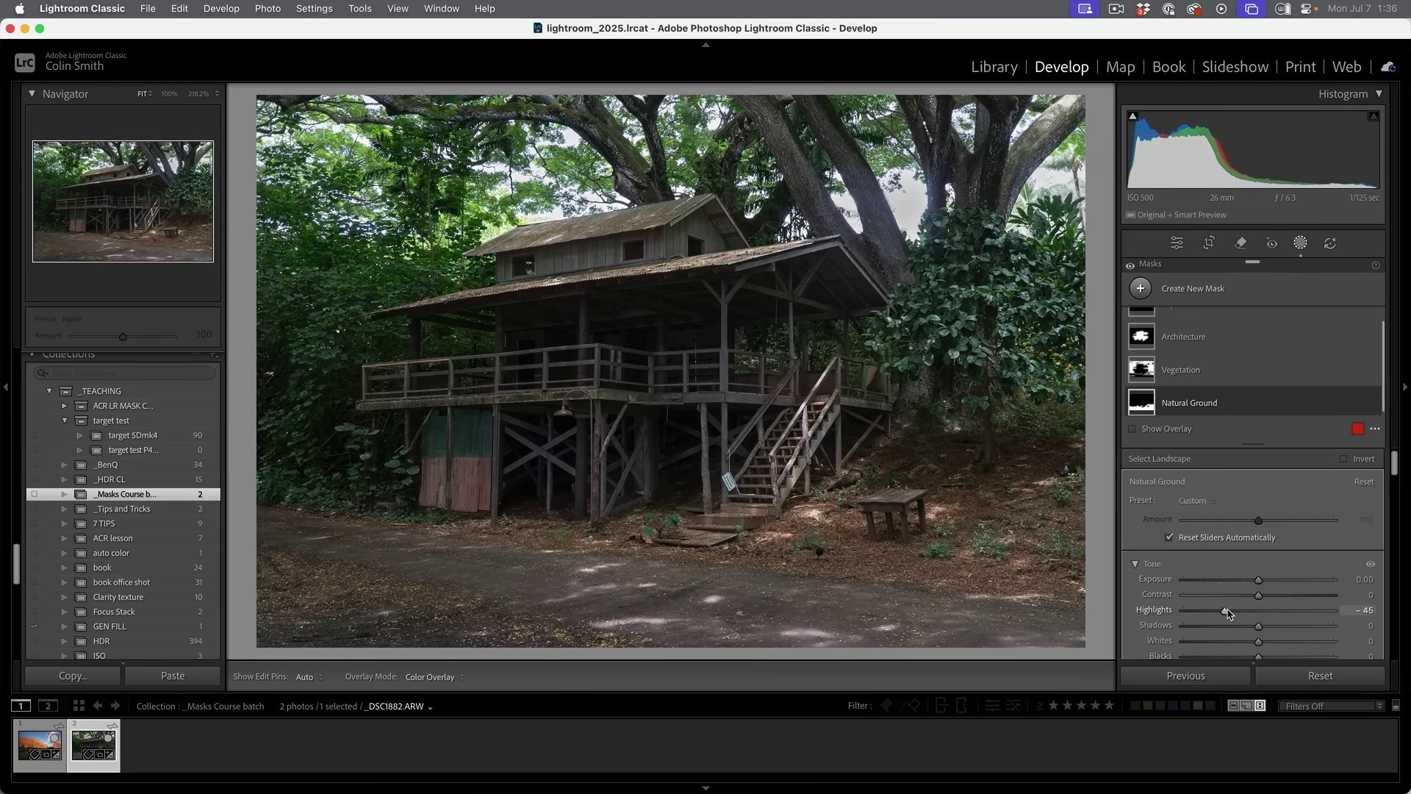
pyautogui.moveTo(1259, 583); pyautogui.dragTo(1253, 585)
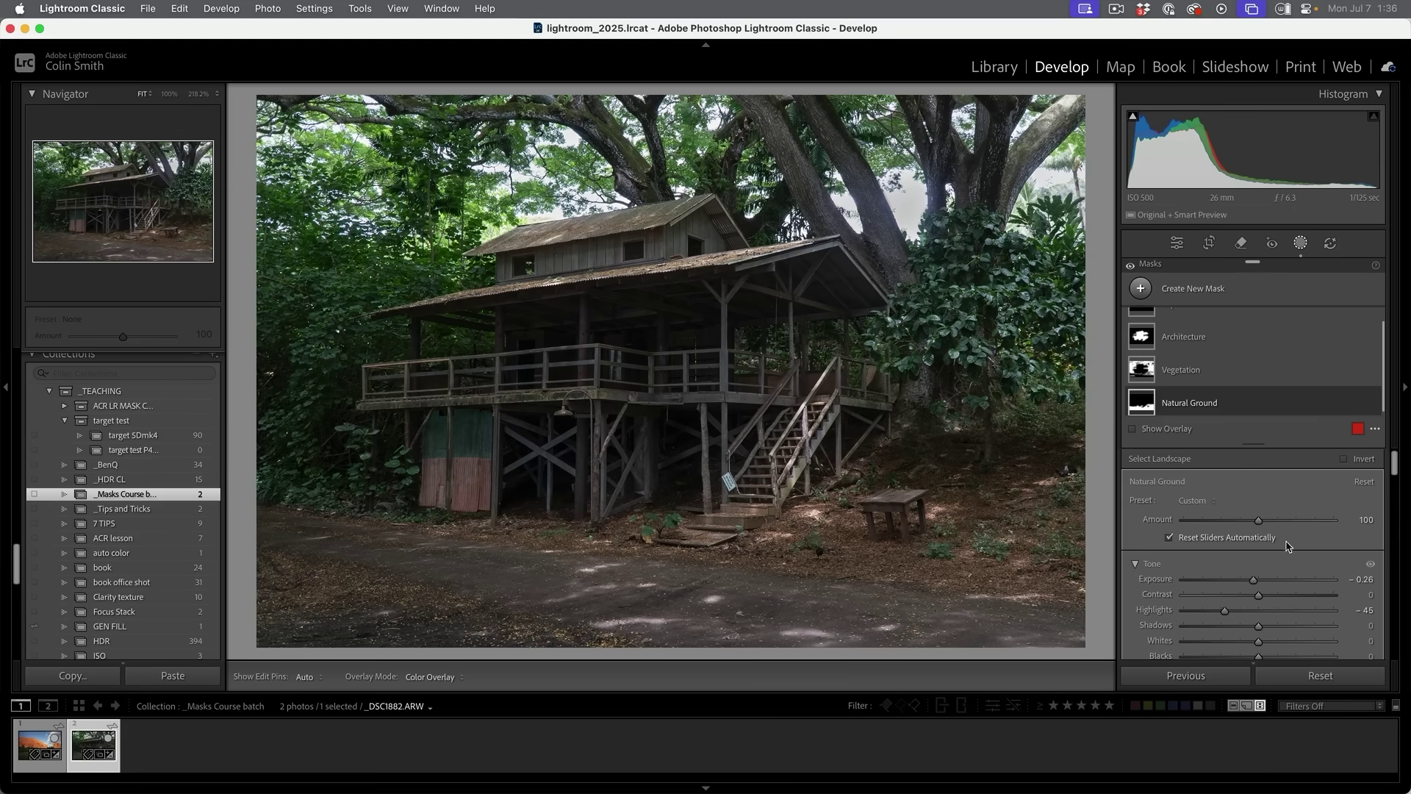
# Lower the Natural Ground mask's Blacks to -15 and compare the photo with its unedited version.
pyautogui.scroll(-3, 1396, 470)
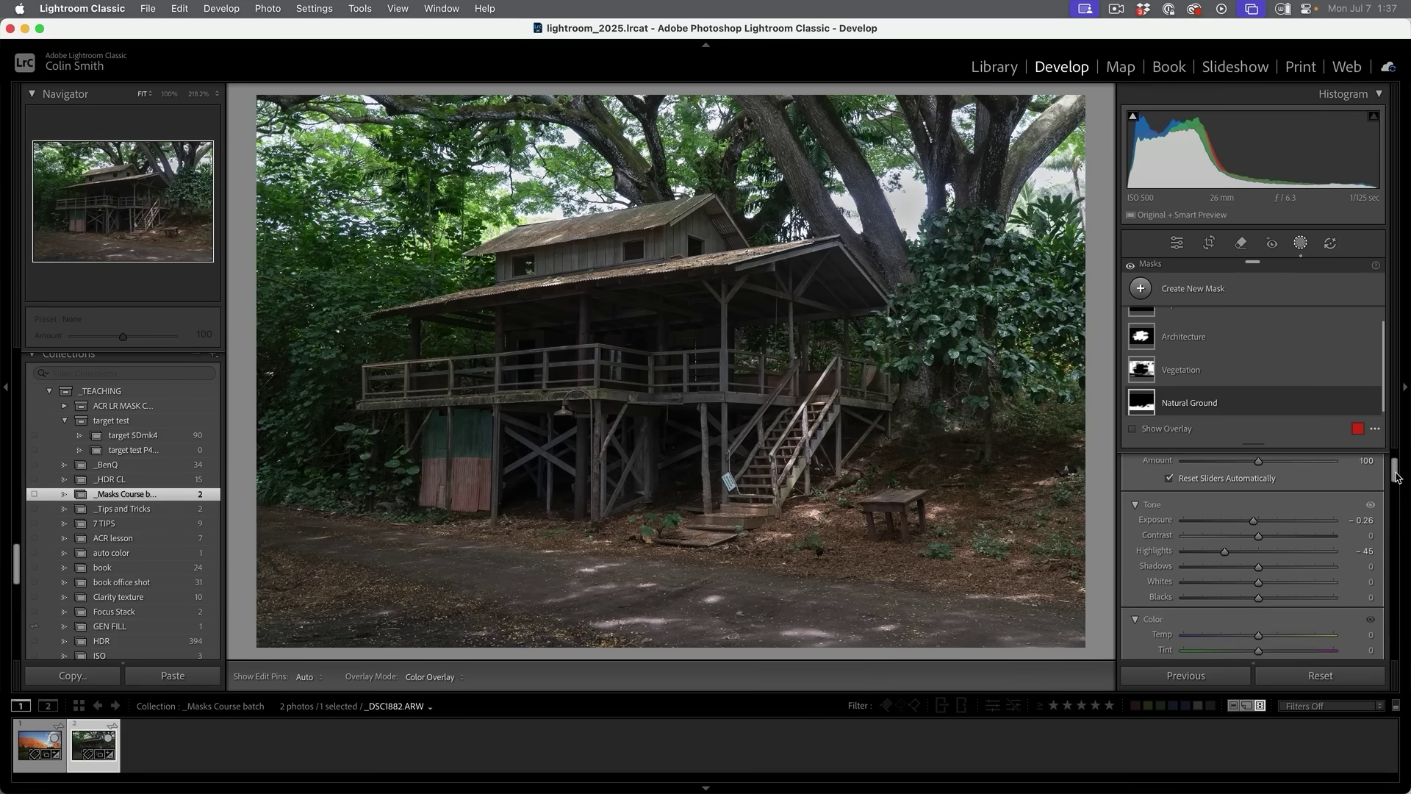
pyautogui.moveTo(1259, 566); pyautogui.dragTo(1247, 568)
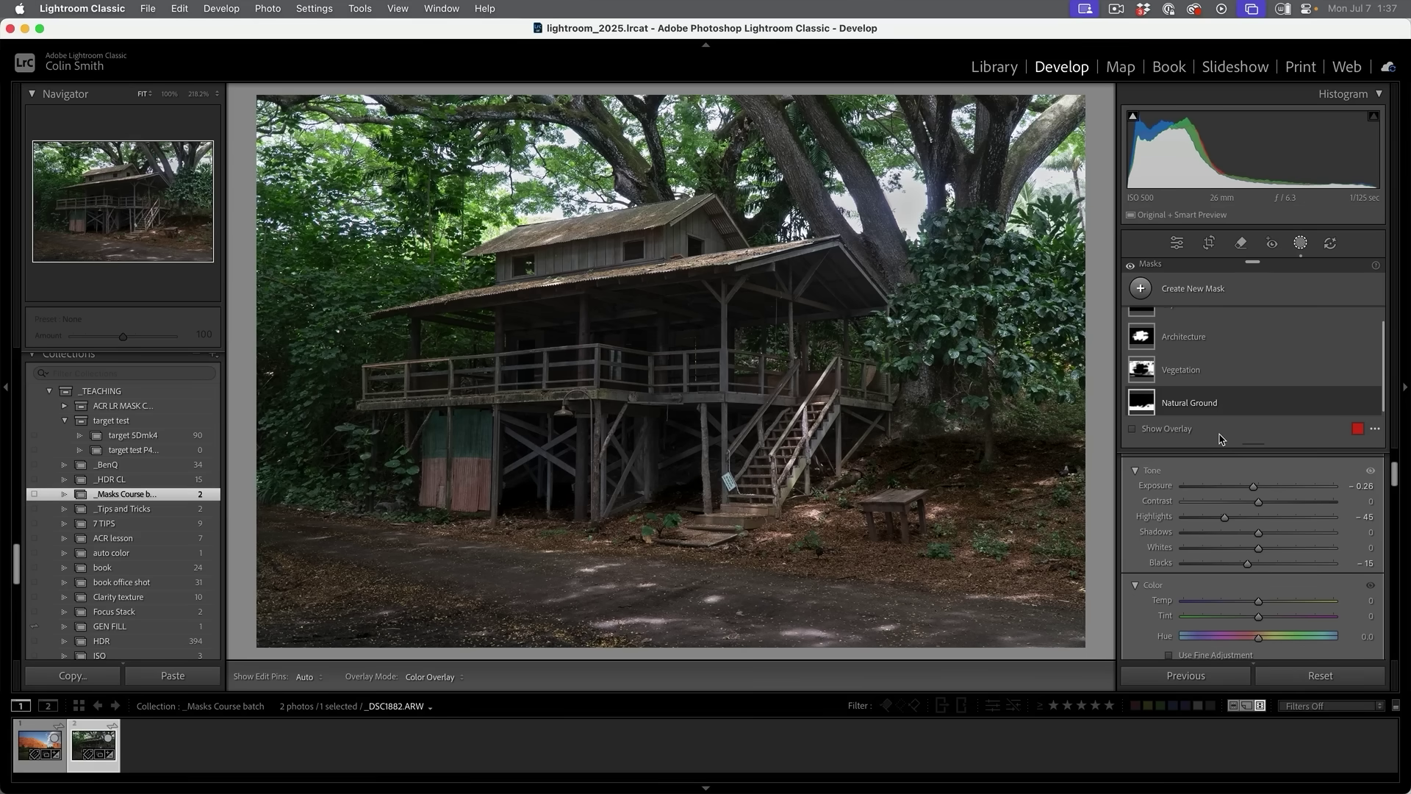
pyautogui.press('\\')
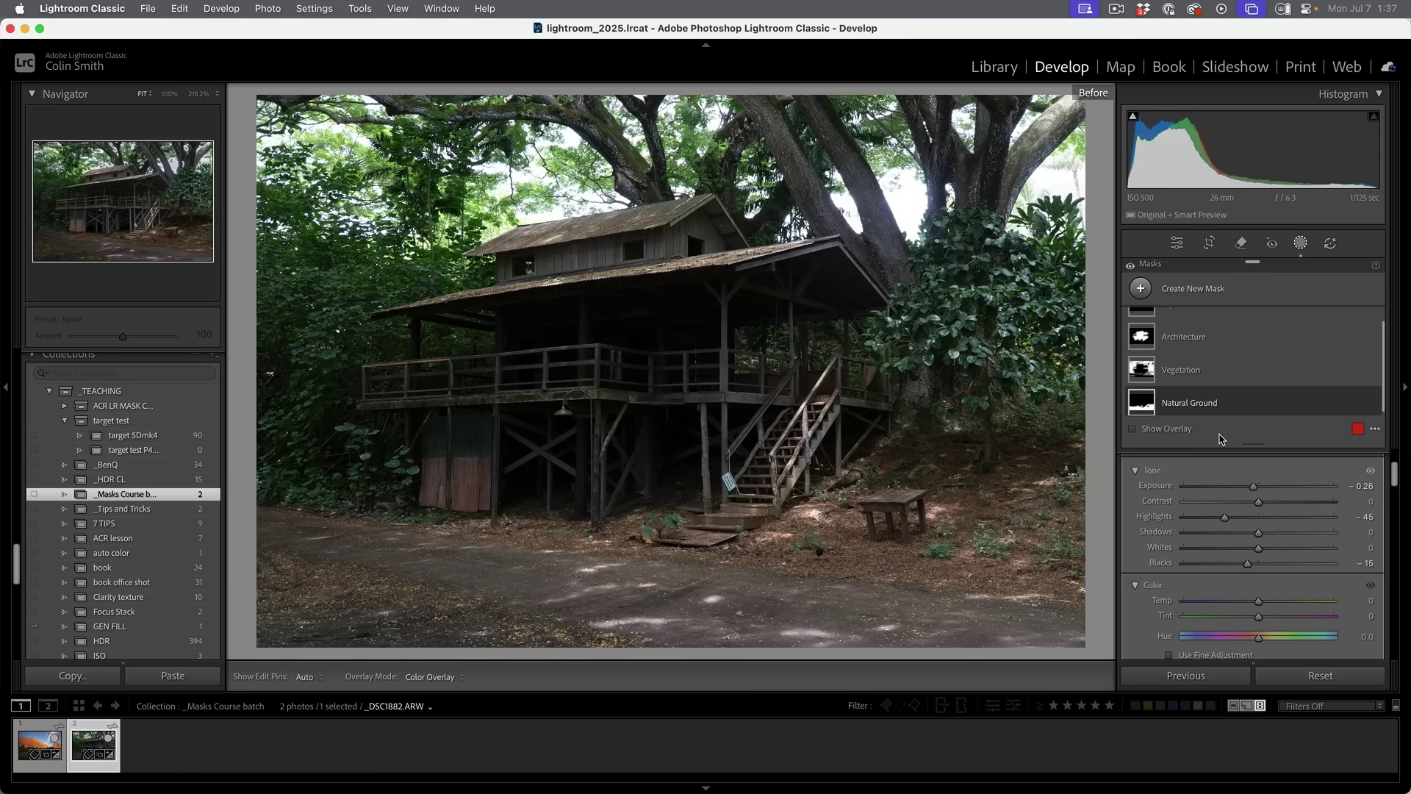
pyautogui.press('\\')
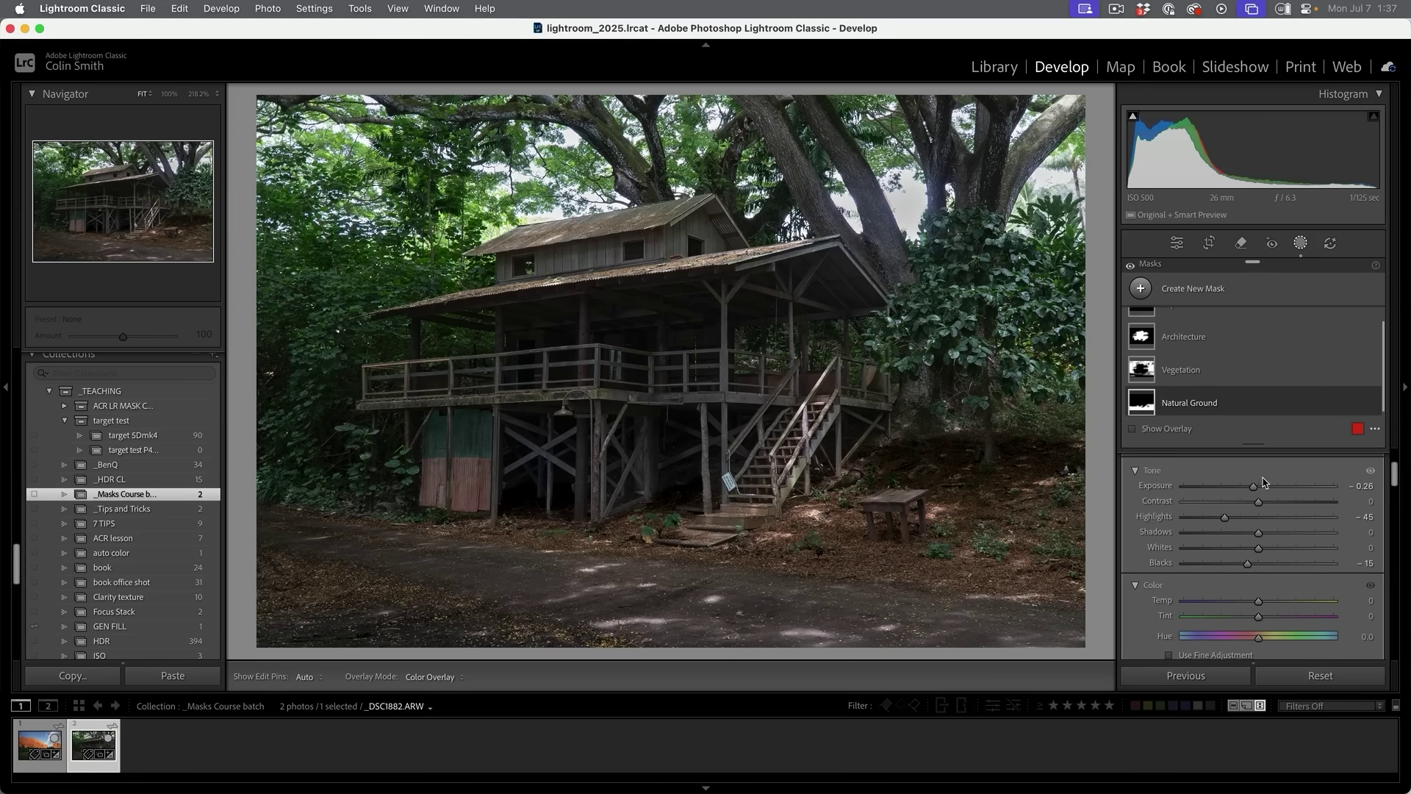
# Leave masking, warm the whole photo to a Temp of 5,087, and compare it with the unedited version.
pyautogui.moveTo(1395, 476); pyautogui.dragTo(1396, 456)
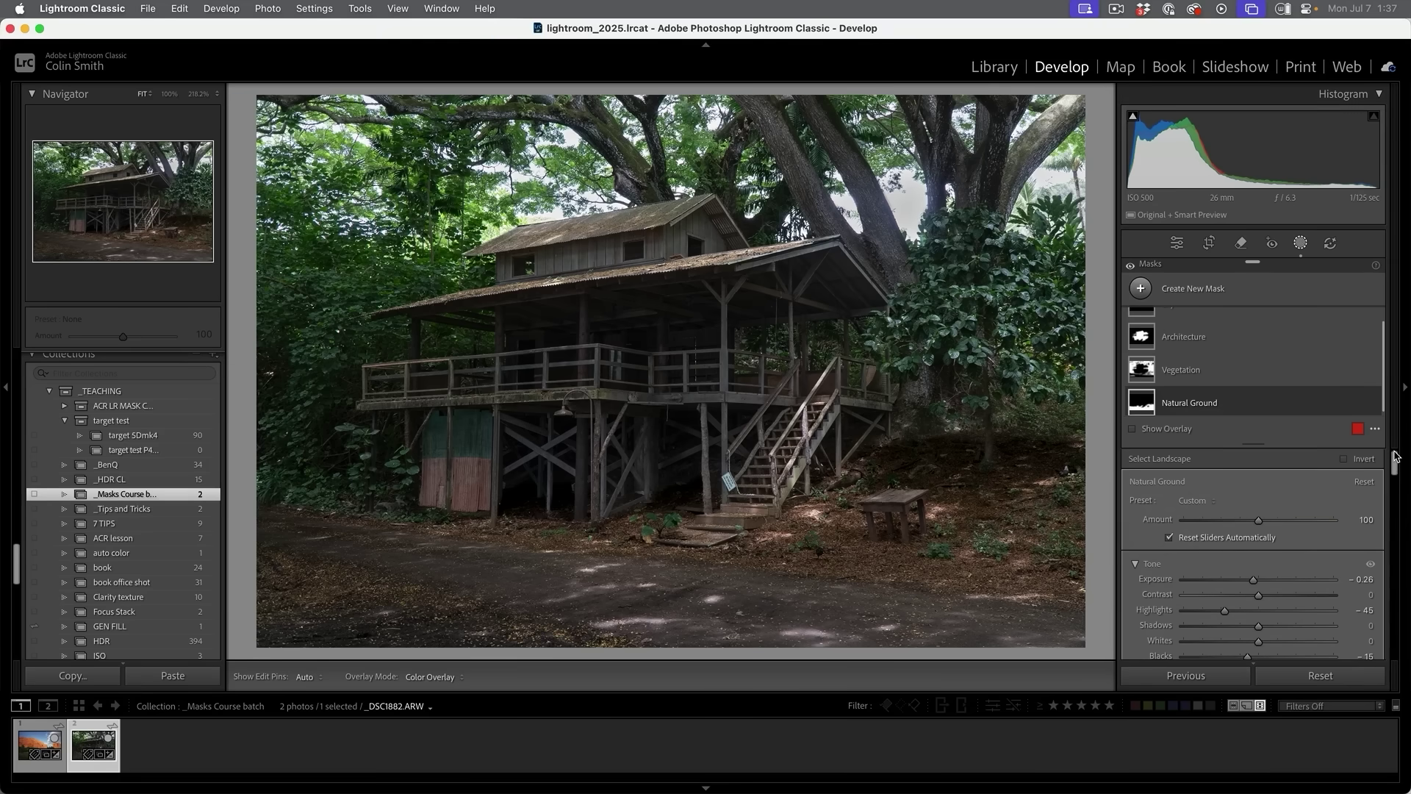
pyautogui.click(1178, 245)
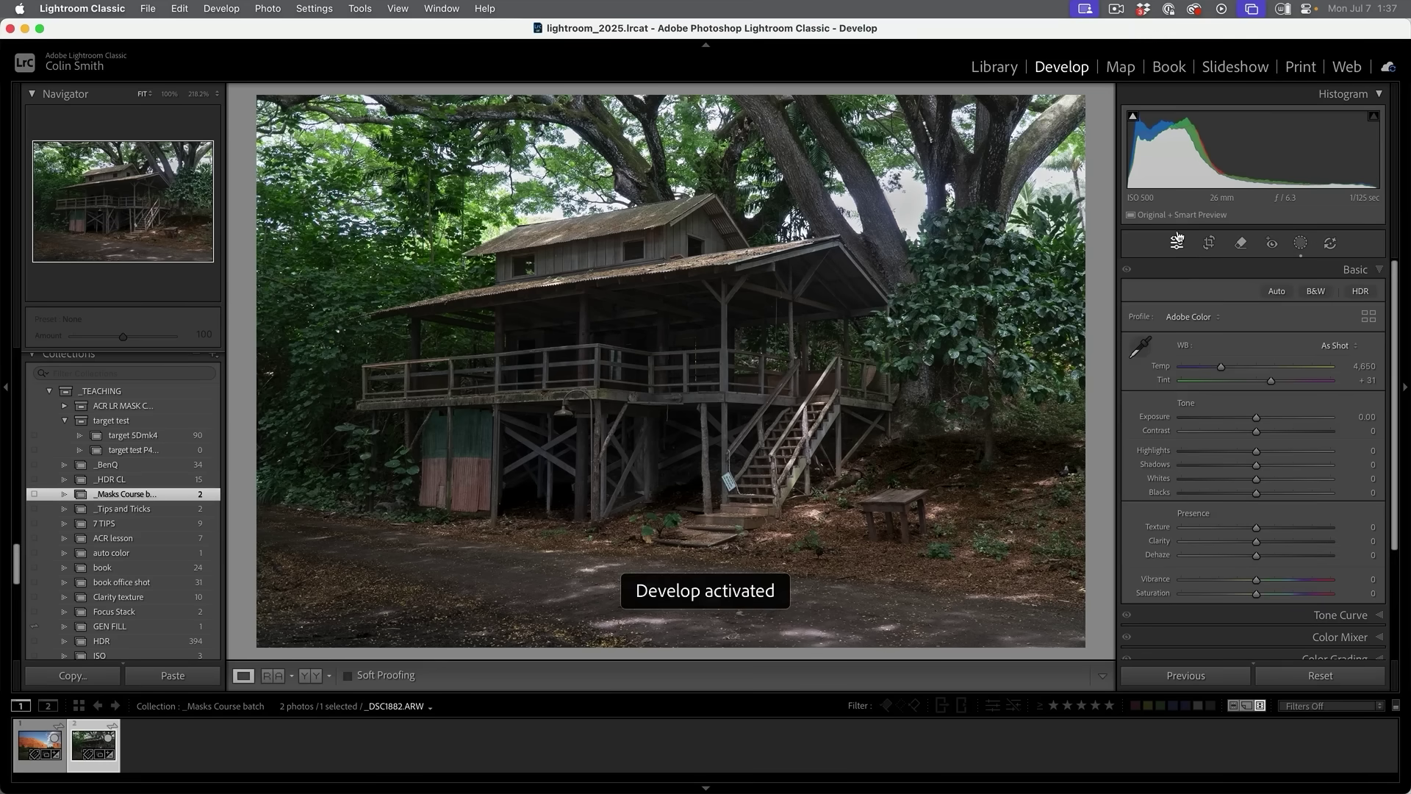
pyautogui.moveTo(1221, 369); pyautogui.dragTo(1229, 370)
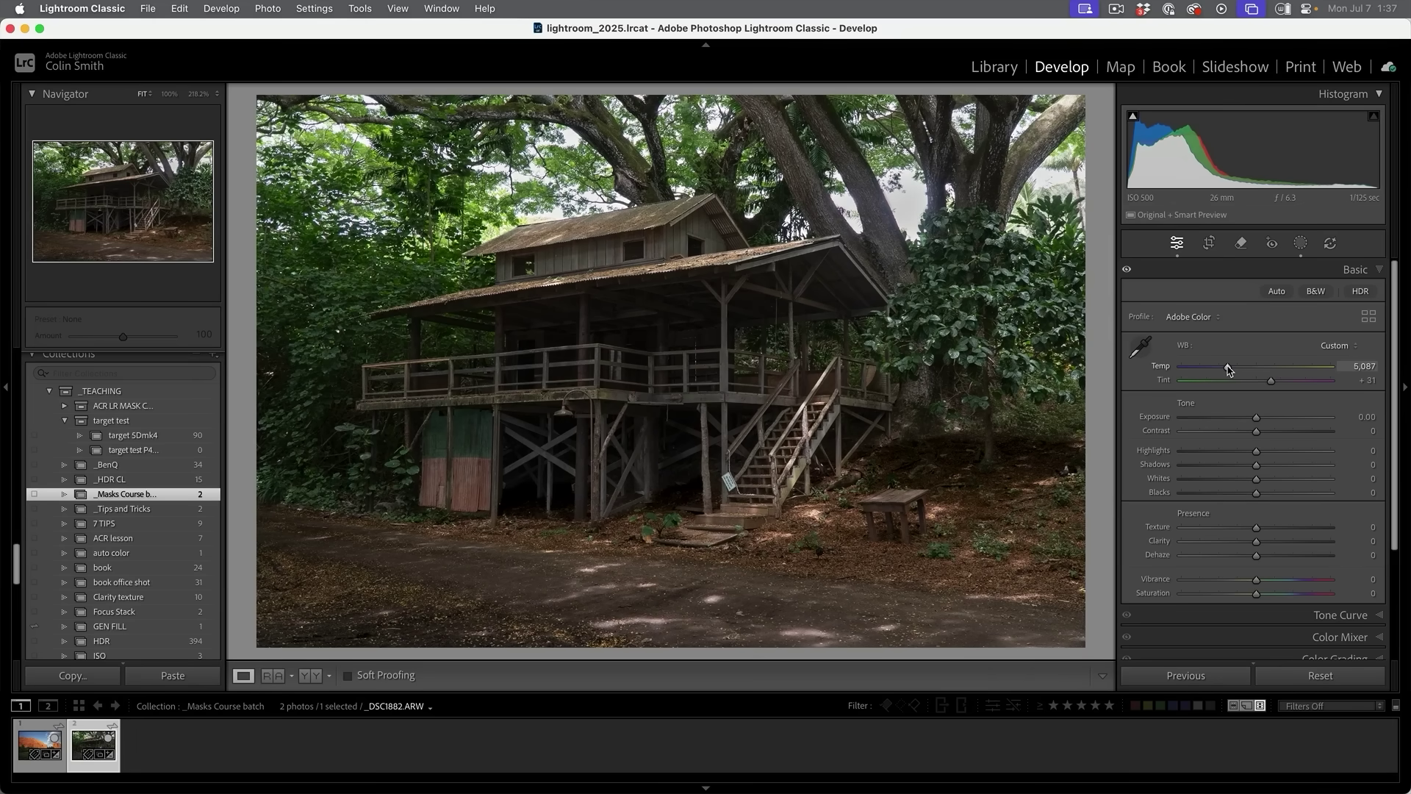
pyautogui.press('\\')
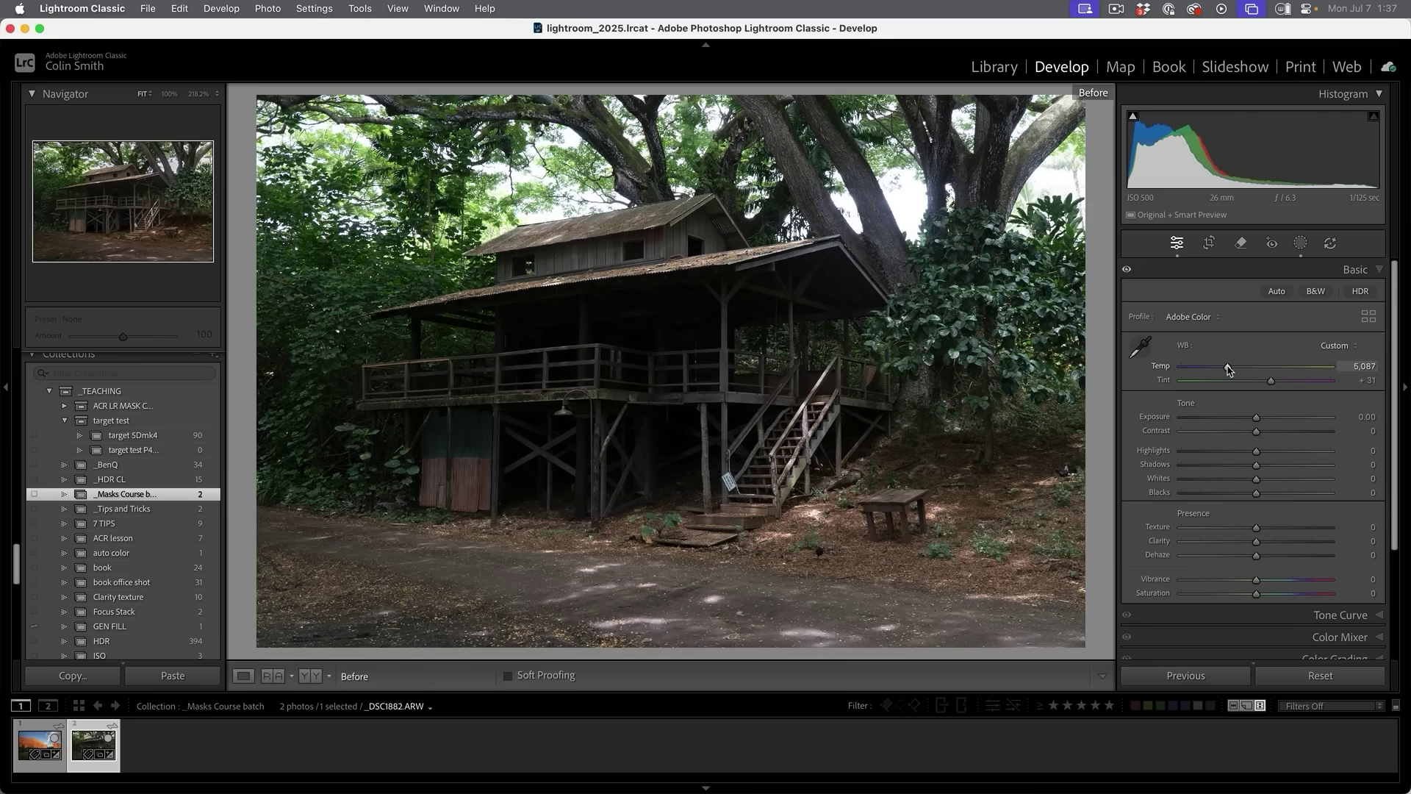
pyautogui.press('\\')
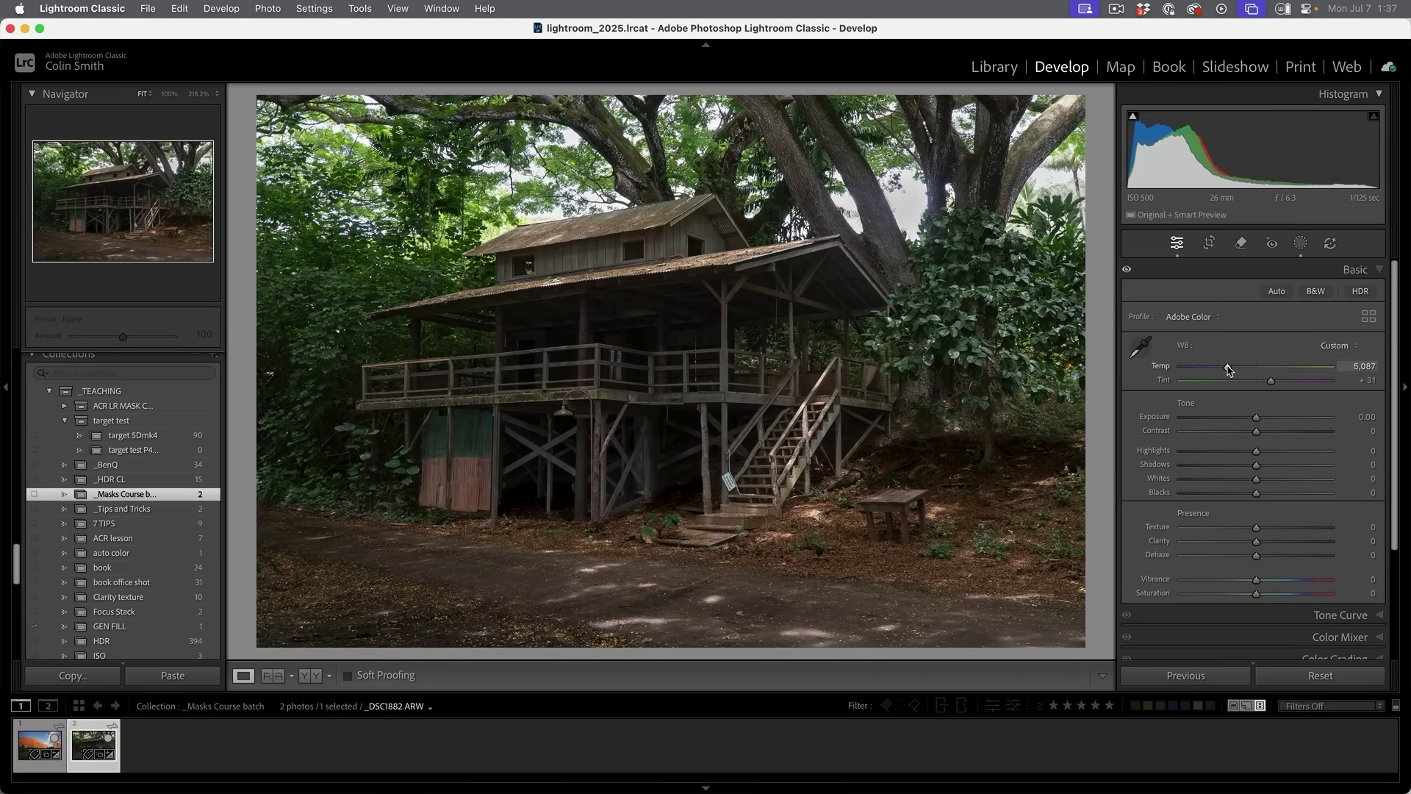